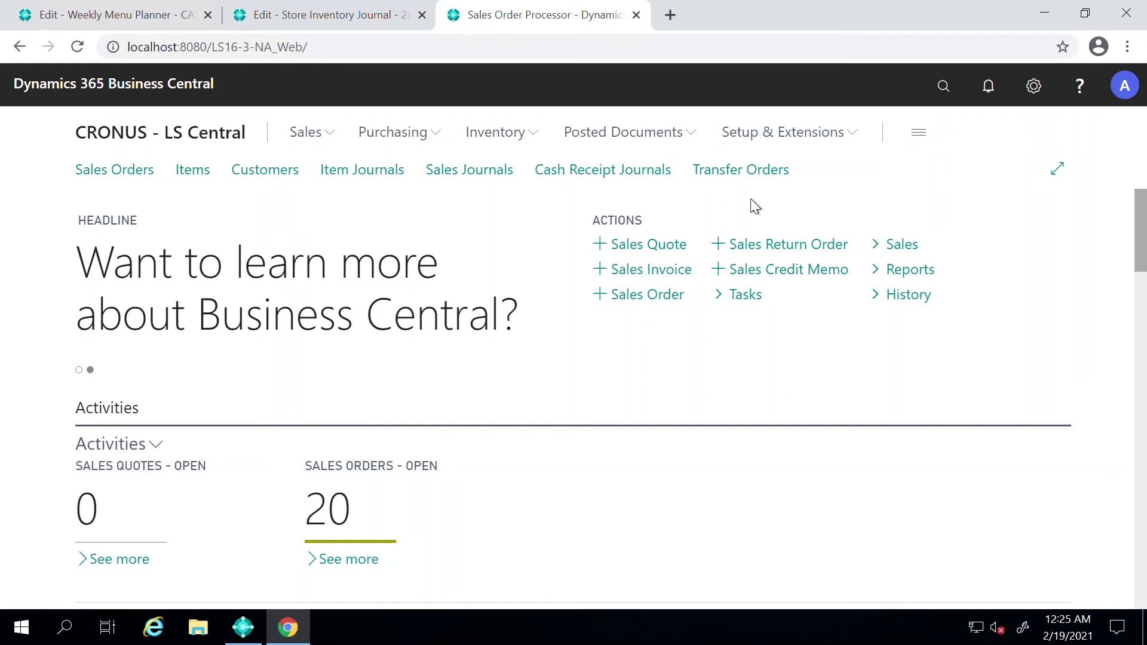
Search 'weekly menu' and open the Weekly Menu Planner for CATLUNCH at store S0005.
click(943, 87)
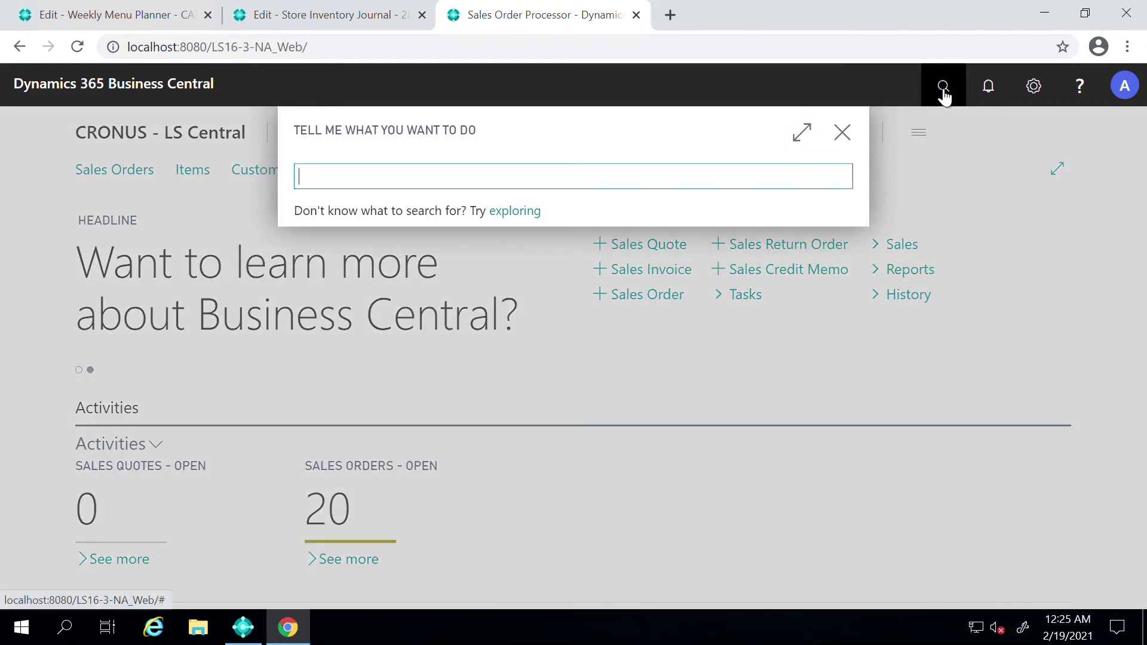
text(weekly ,)
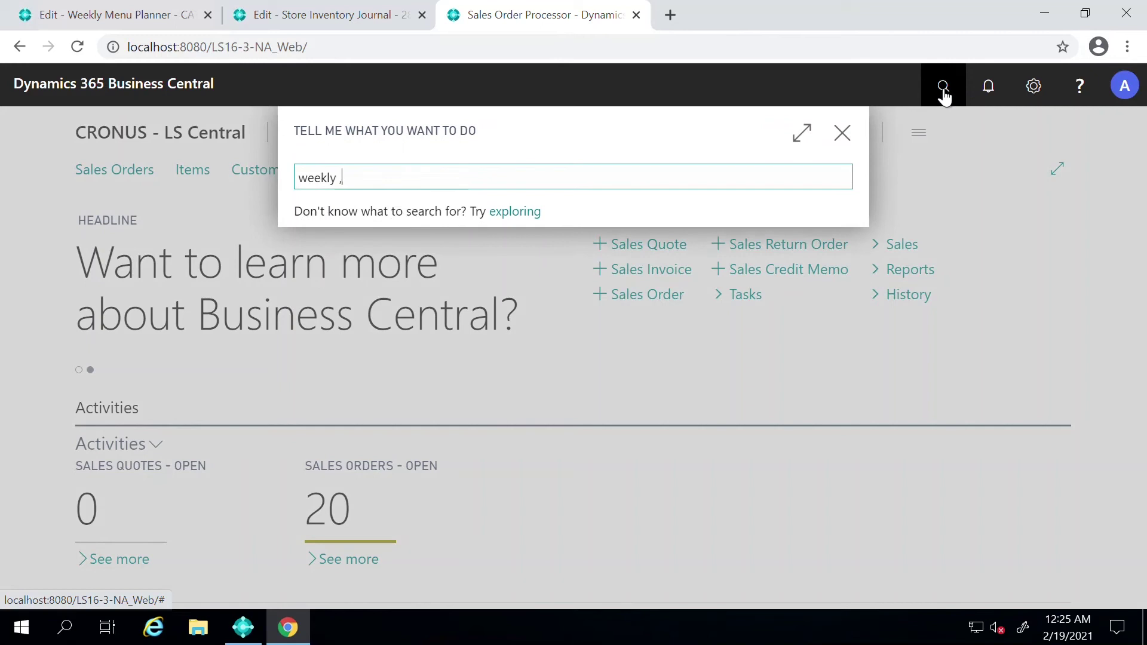
key(BackSpace)
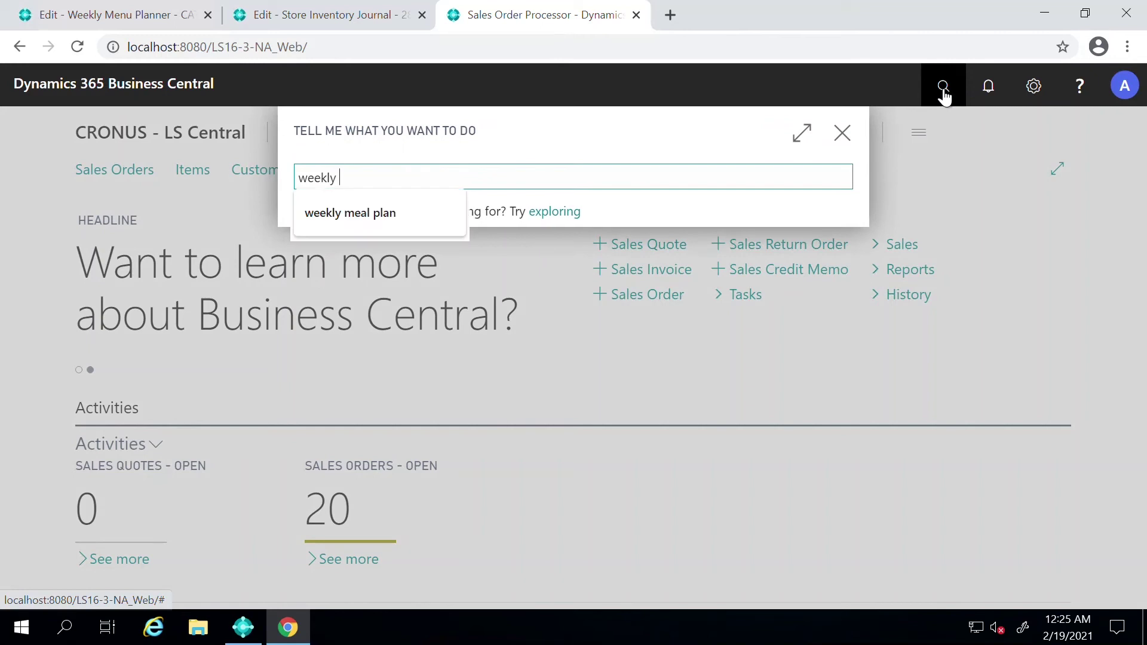
text(menu)
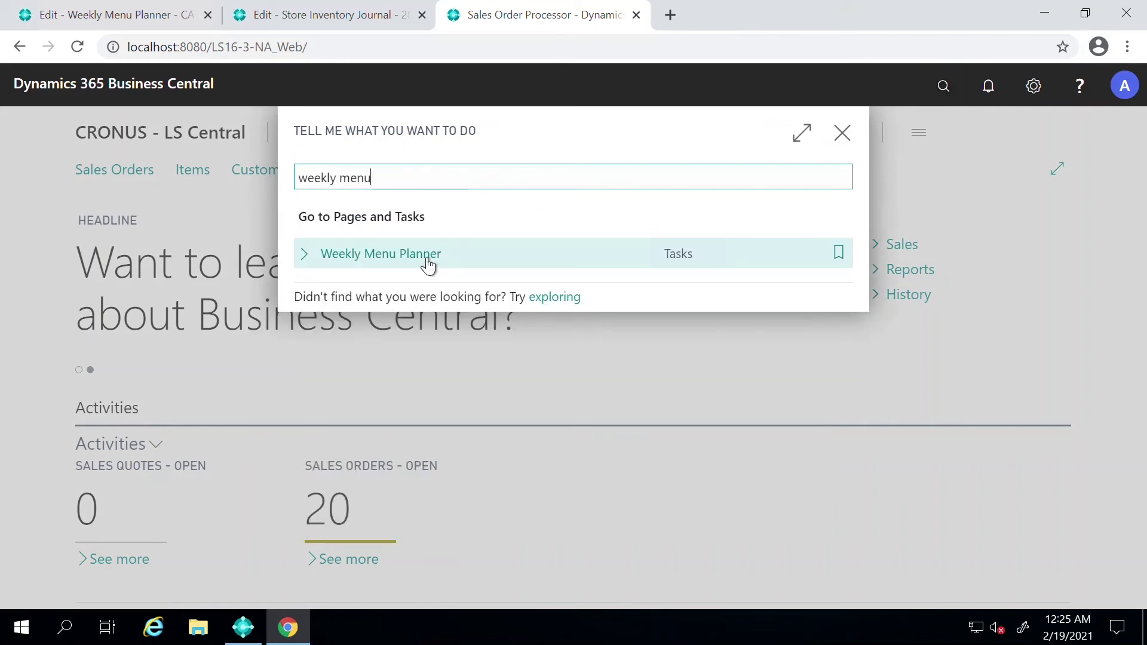
click(425, 256)
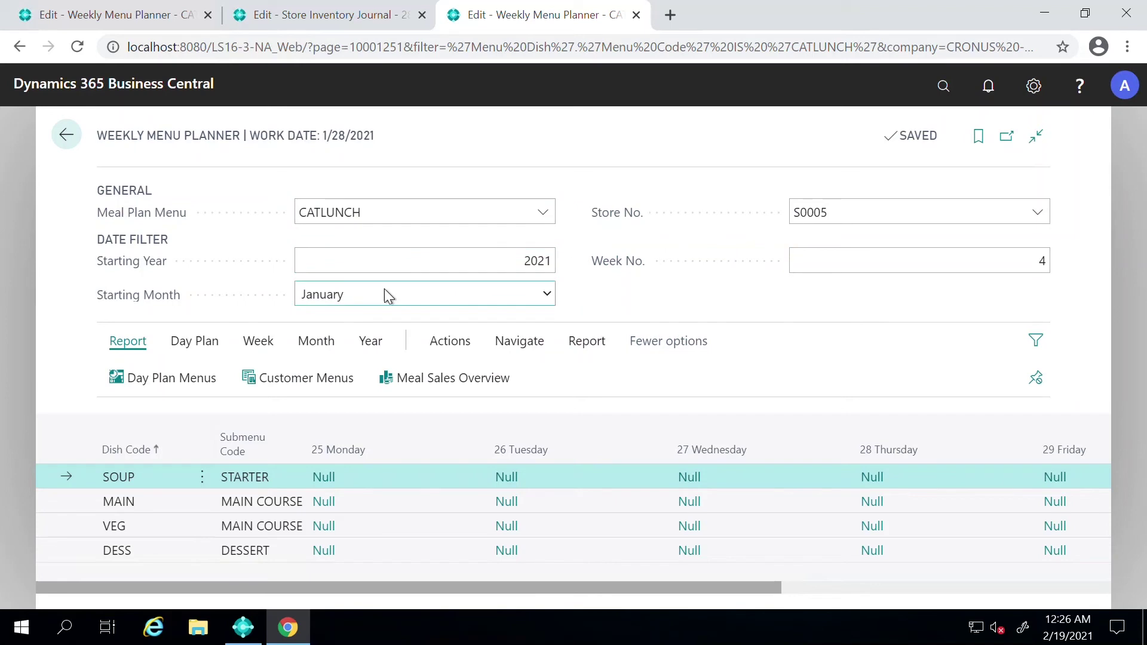
Set the planner's week number to 9 and scroll the grid to confirm Monday 1 March 2021.
click(875, 270)
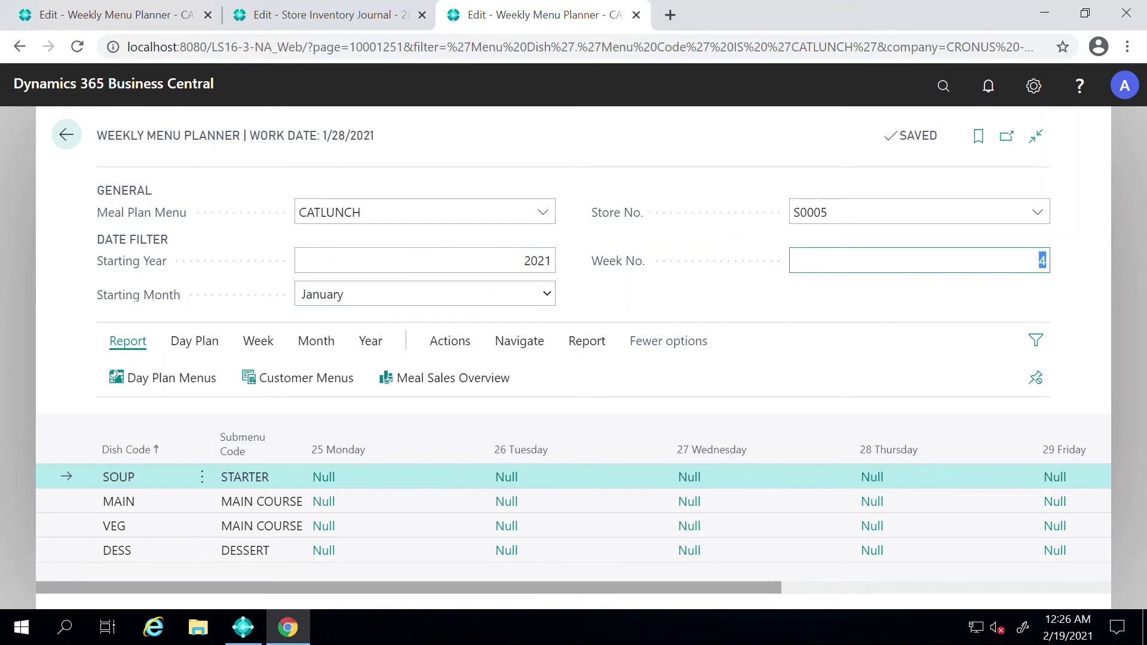
text(9)
key(Tab)
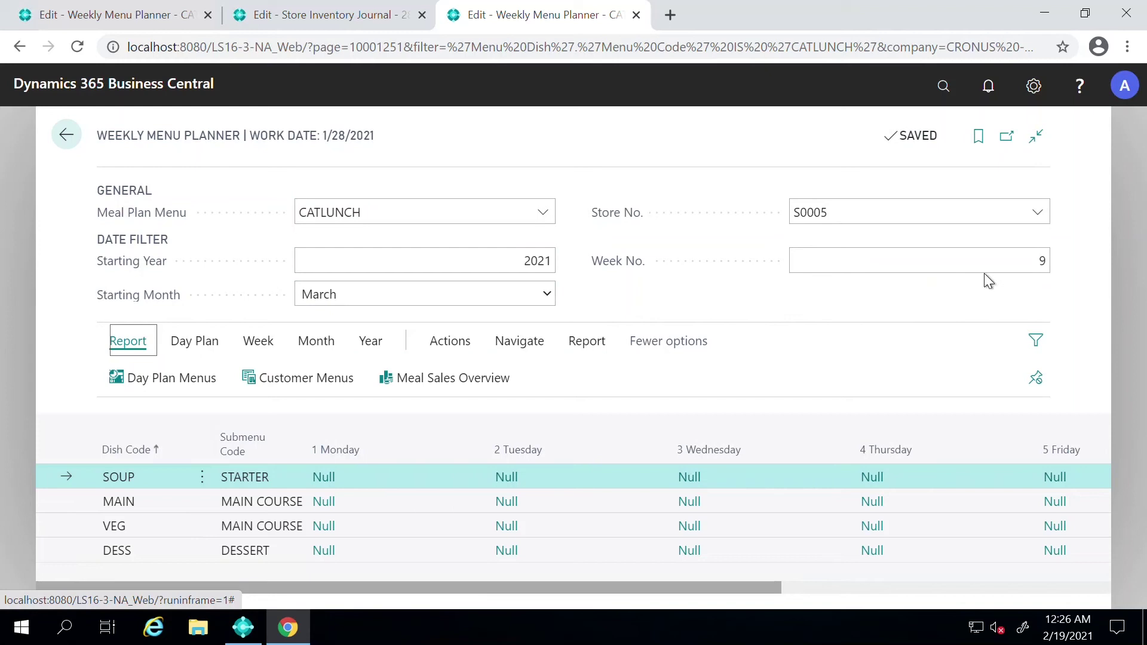
click(1011, 261)
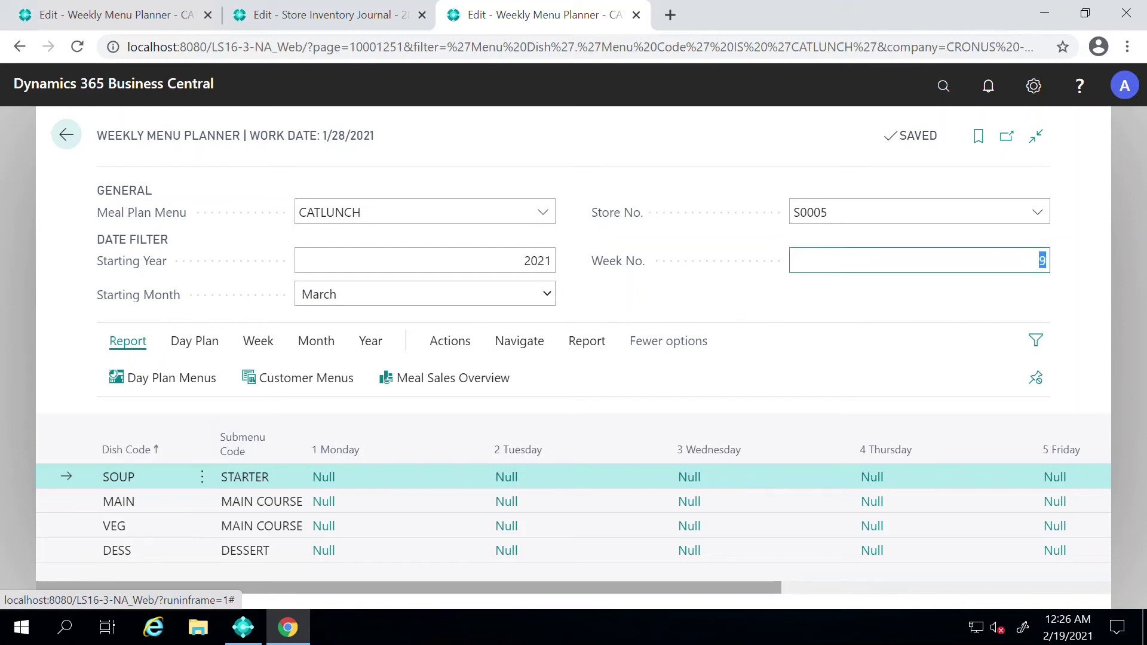
key(Tab)
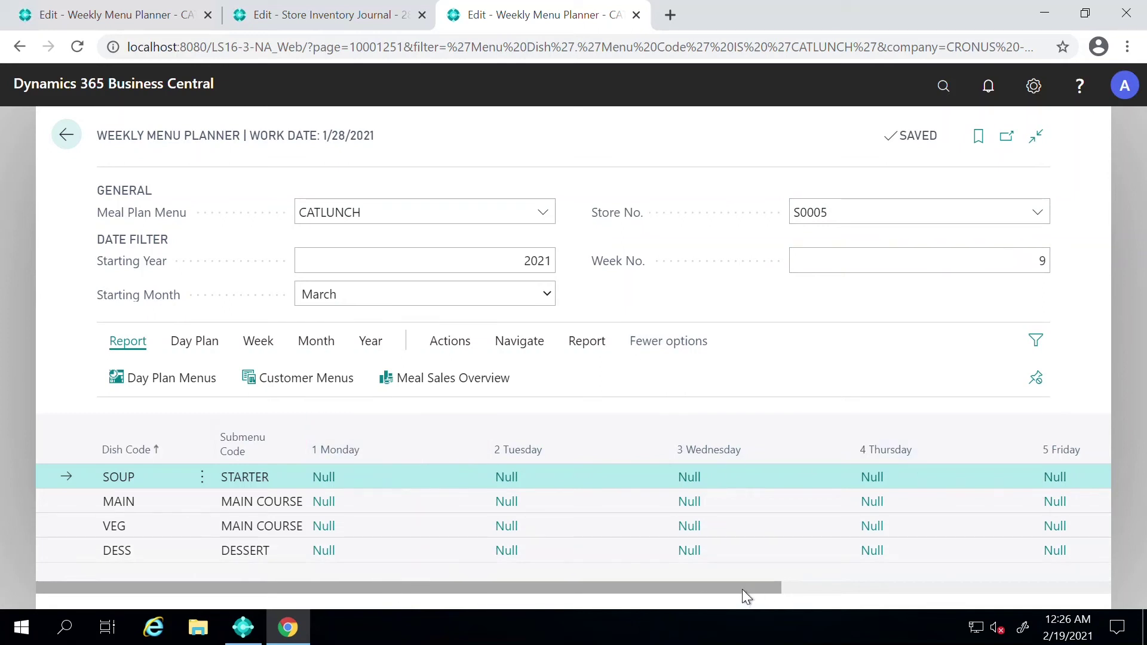
drag(742, 589, 638, 610)
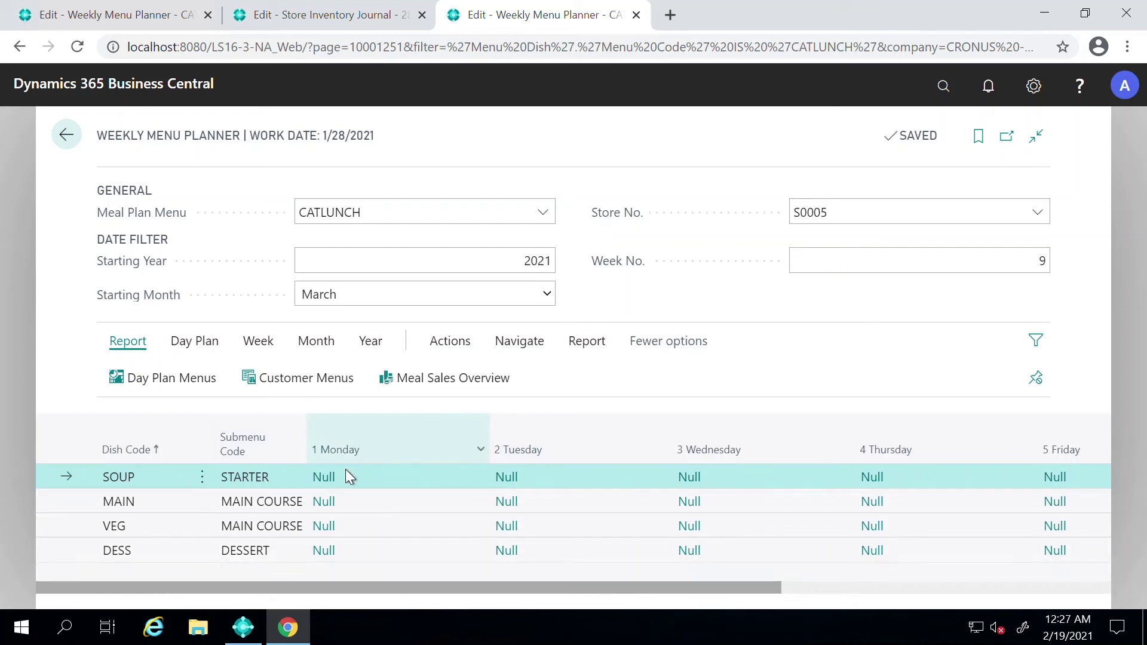
drag(493, 586, 823, 582)
drag(903, 575, 323, 574)
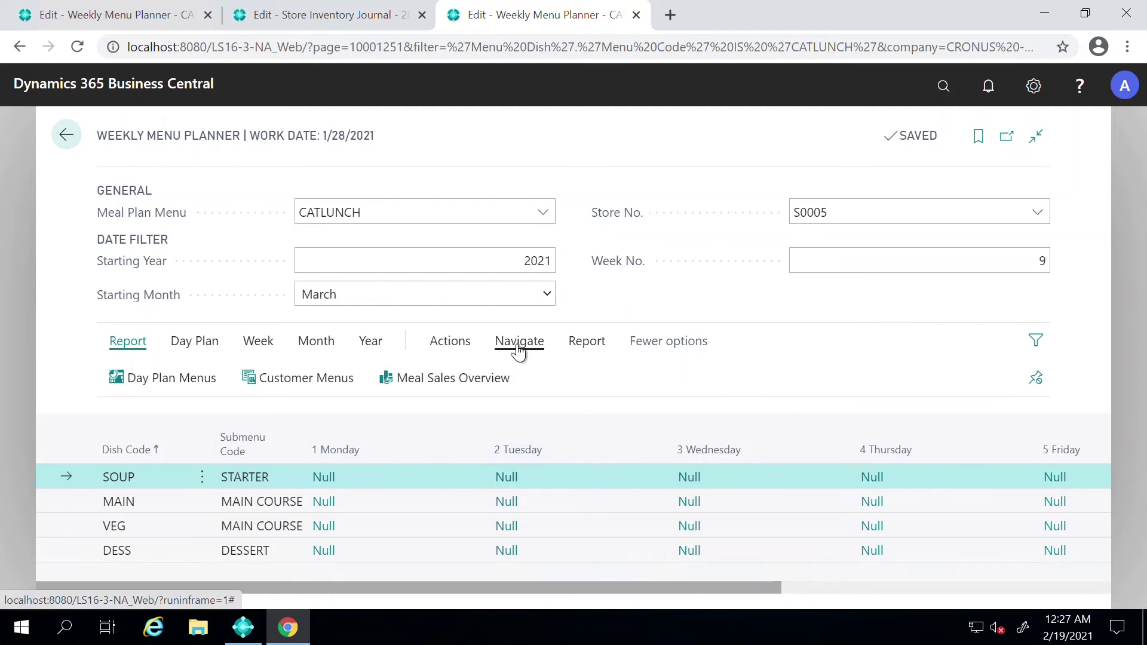
Run Create Day Plan (Period) from 3/1/2021 to an ending date of 3/7/2021.
click(476, 344)
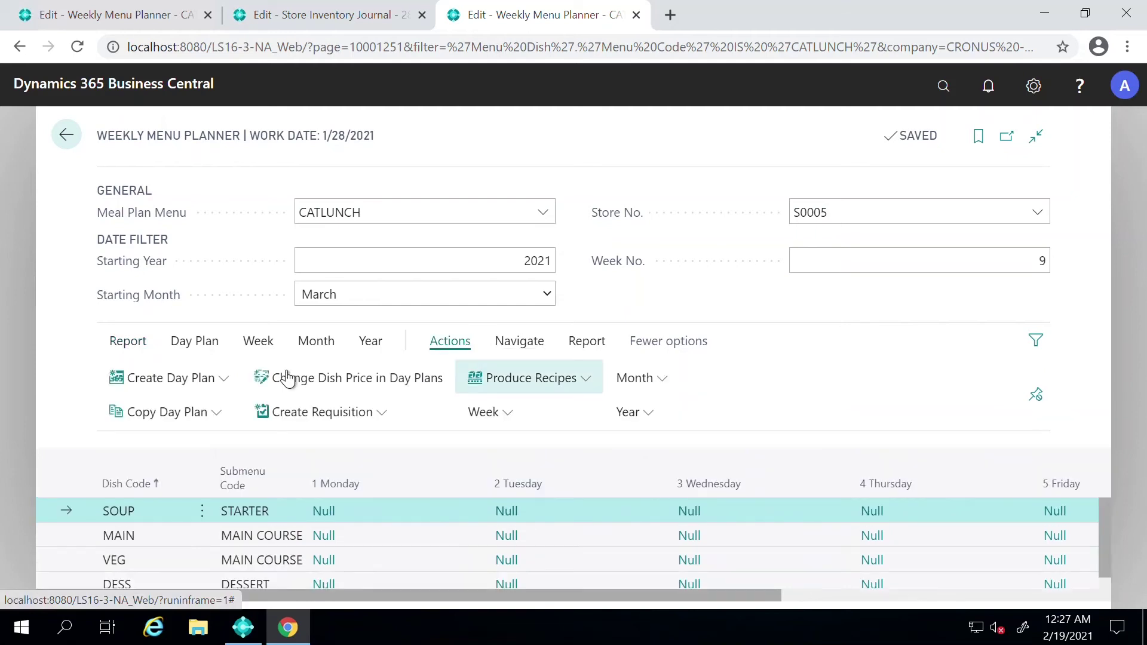
click(212, 380)
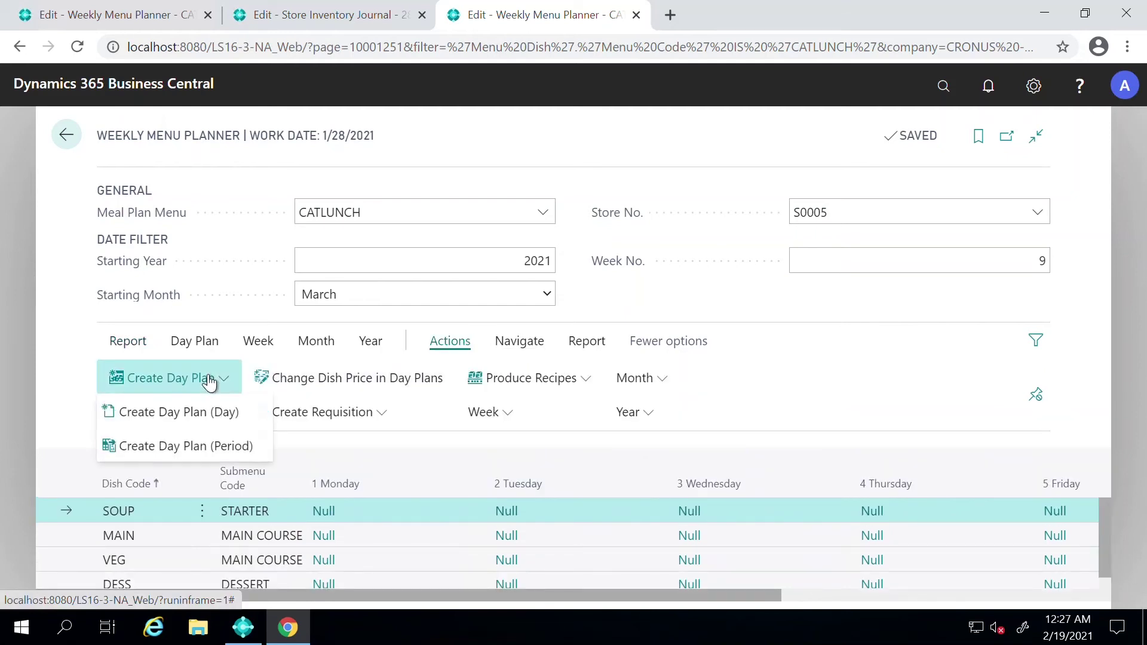
click(181, 446)
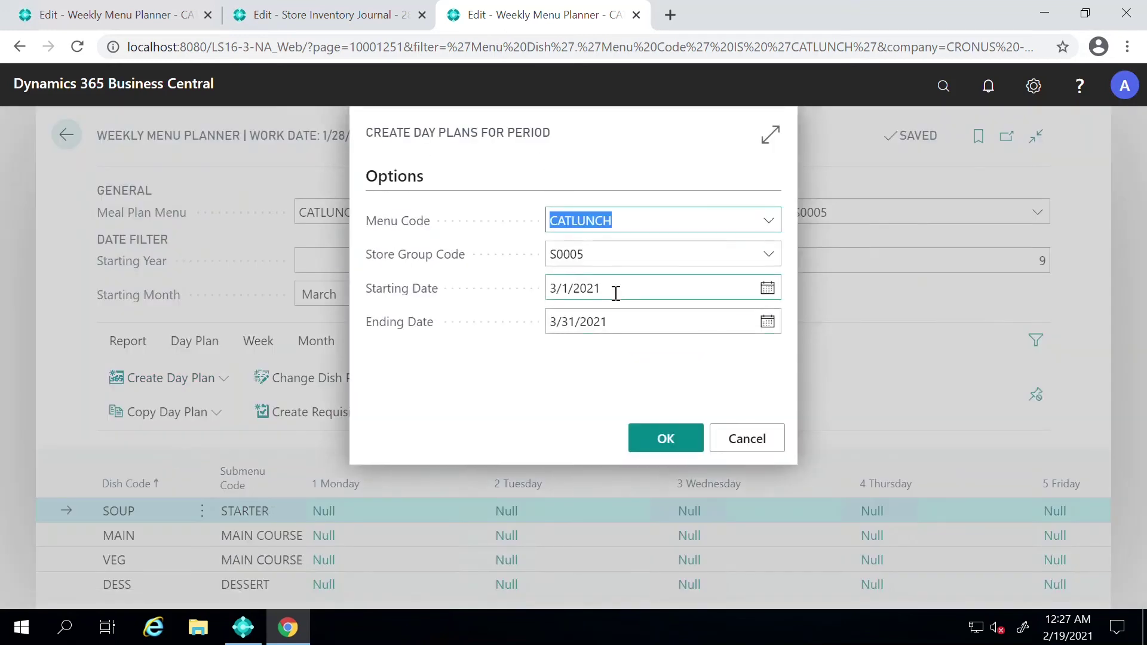
click(616, 294)
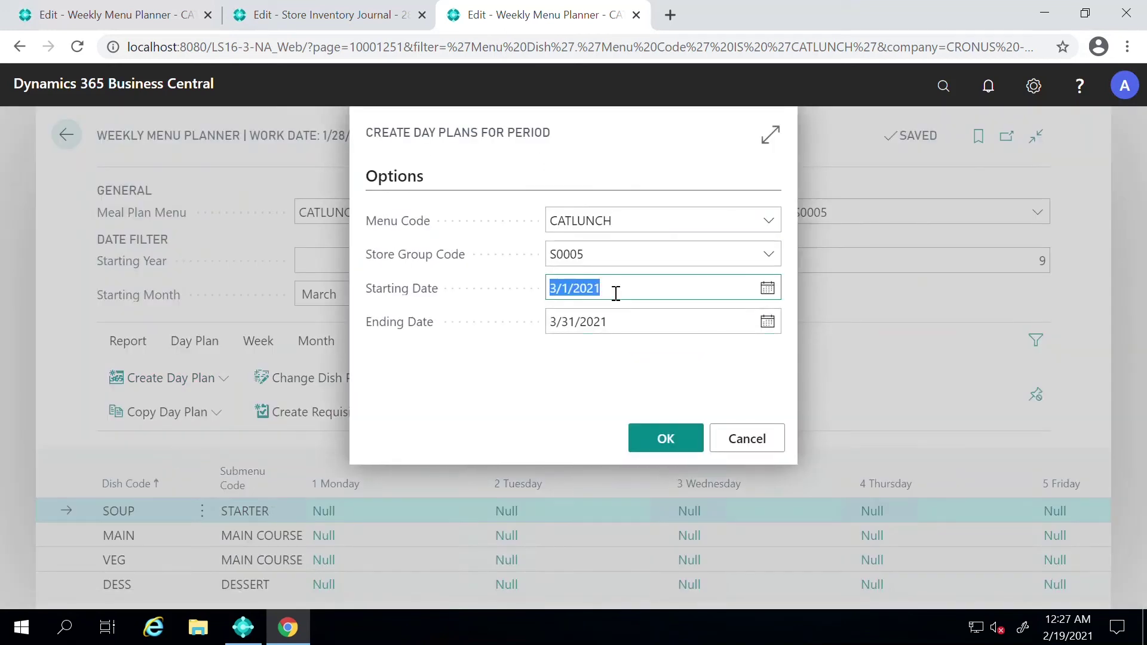
click(589, 332)
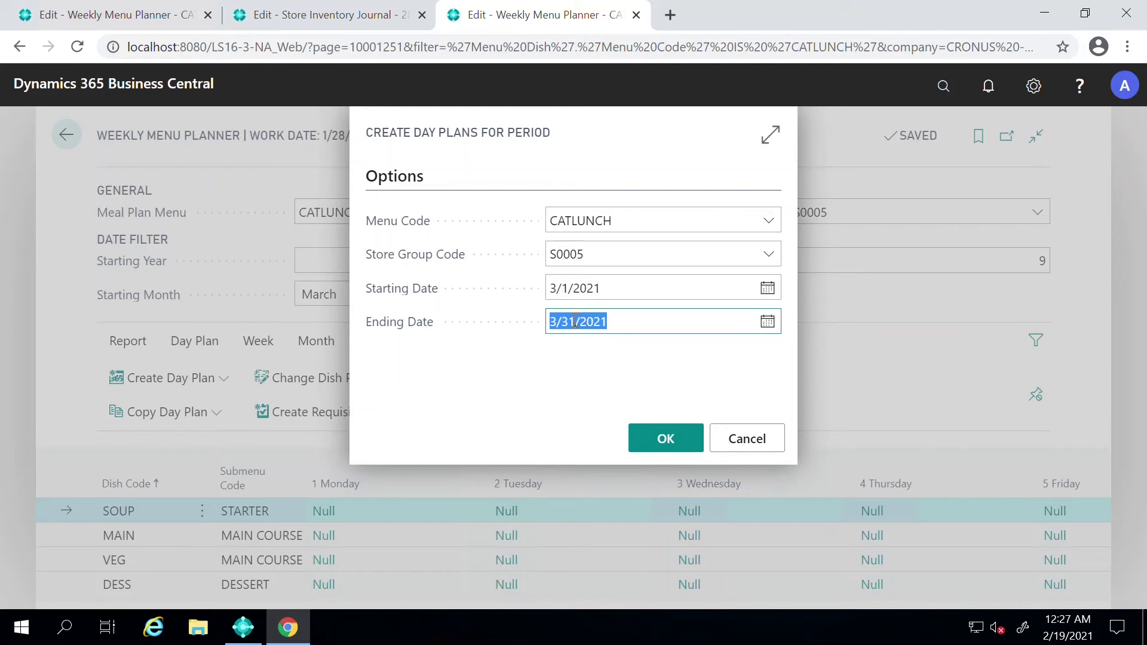
click(581, 333)
key(BackSpace)
key(BackSpace)
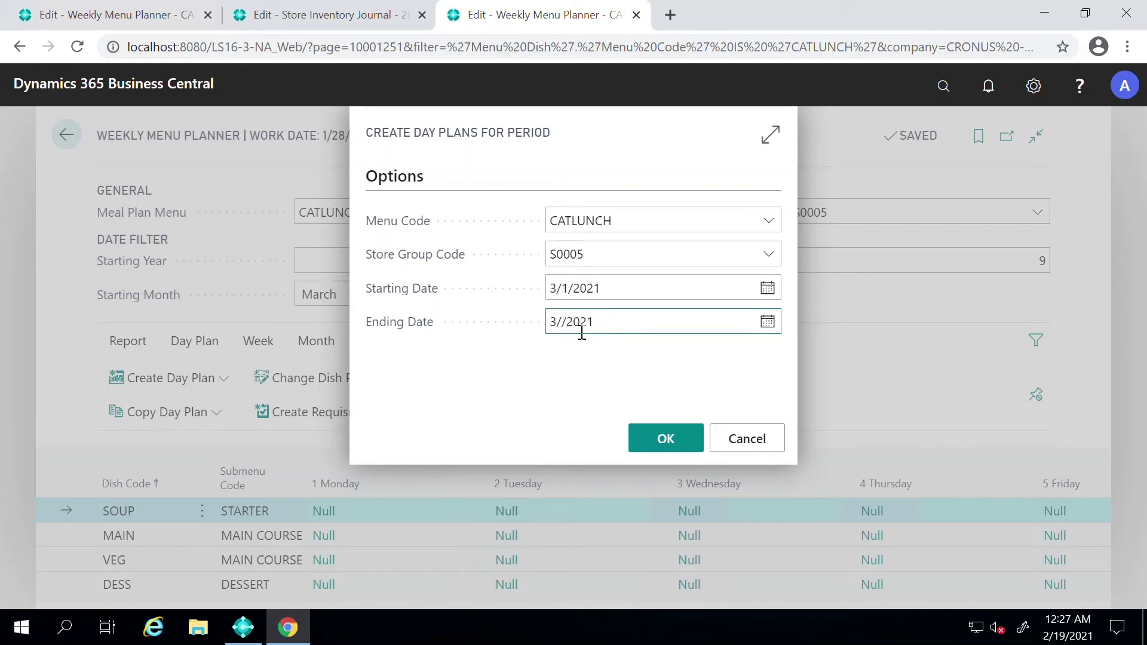
text(7)
click(663, 439)
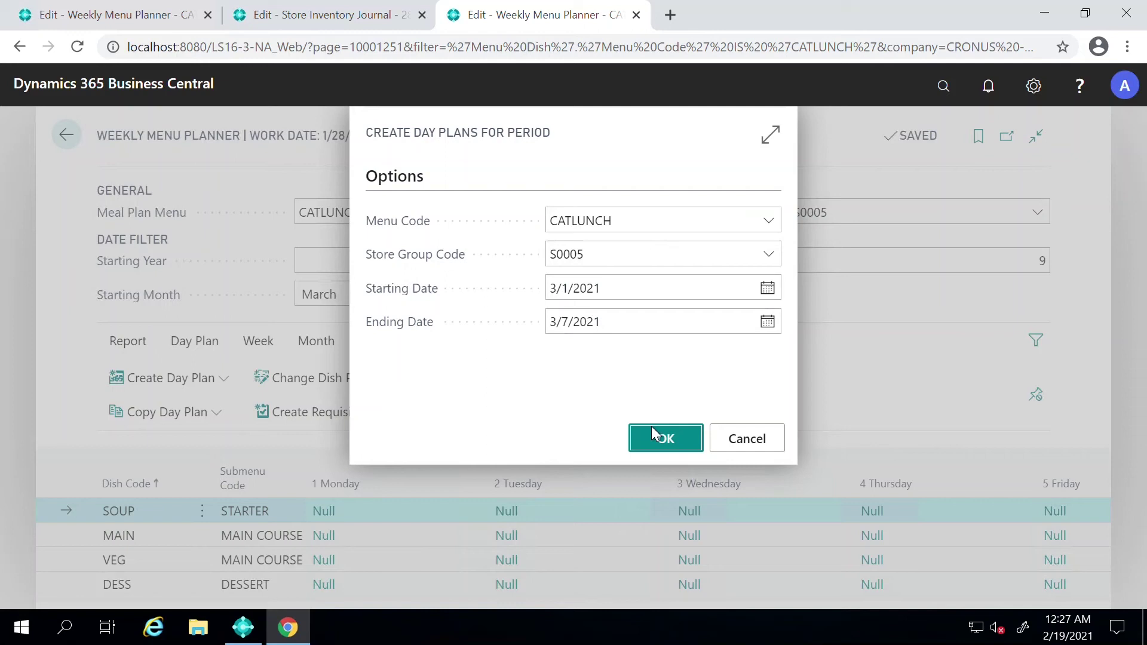
click(665, 441)
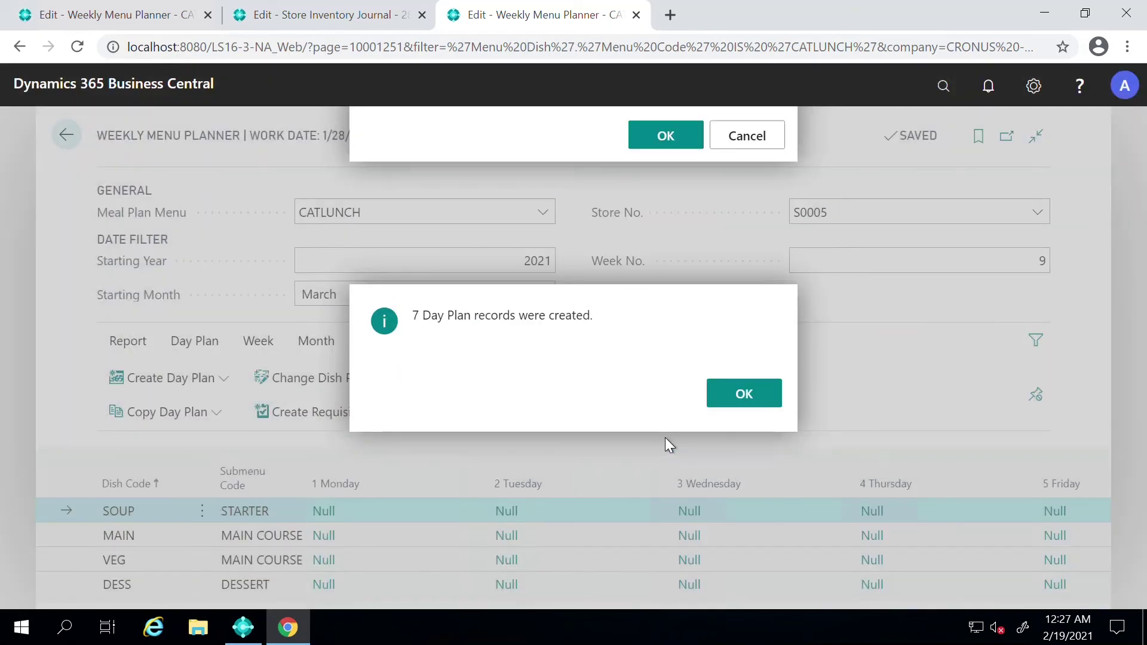
click(773, 394)
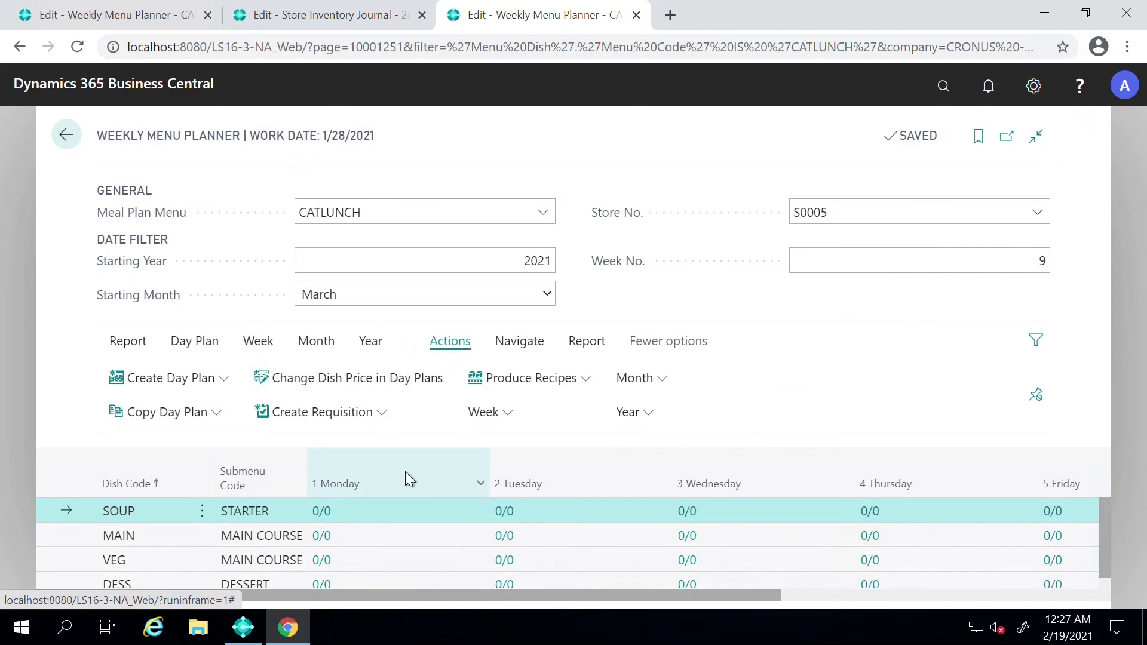
Open the Monday 3/1/2021 day plan and select the SOUP line's Recipe/Item No. cell.
click(322, 512)
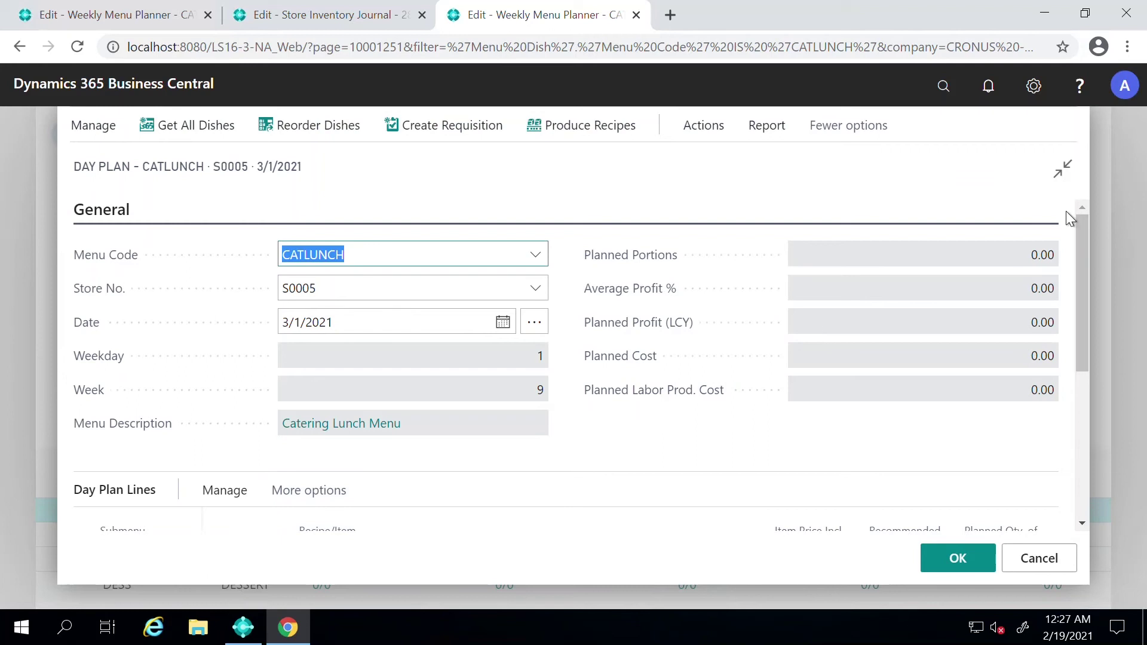
mouse_move(1084, 253)
mouse_down()
mouse_move(1074, 350)
mouse_move(1070, 243)
mouse_up()
scroll(290, 450, down, 3)
scroll(555, 325, up, 3)
scroll(526, 373, down, 4)
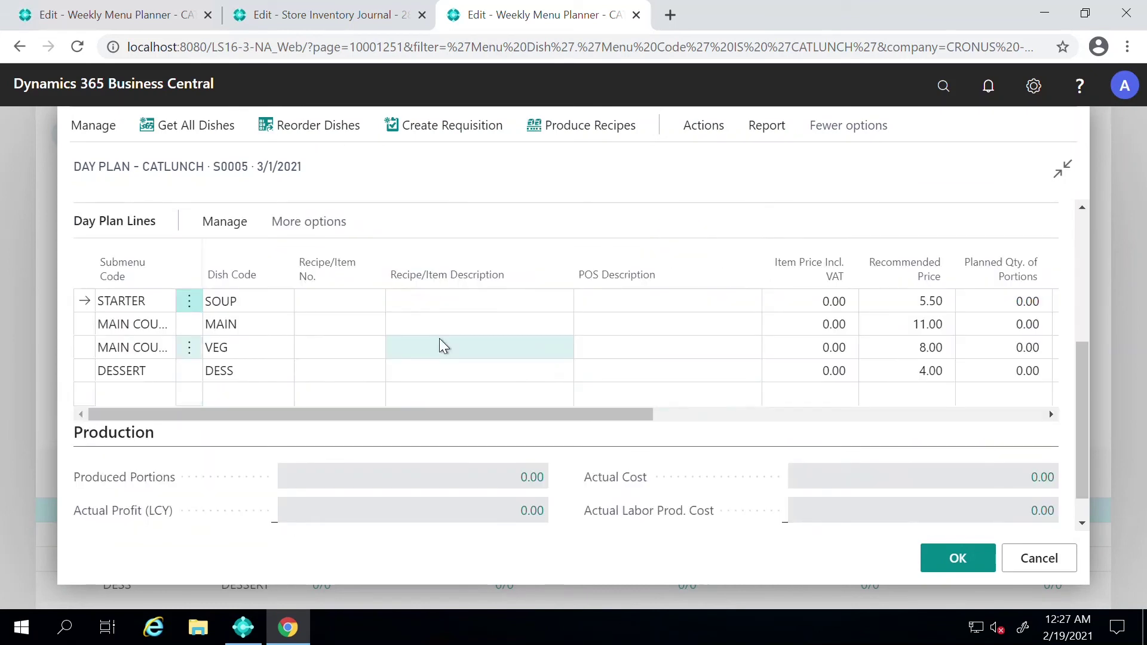
scroll(418, 353, up, 2)
click(323, 397)
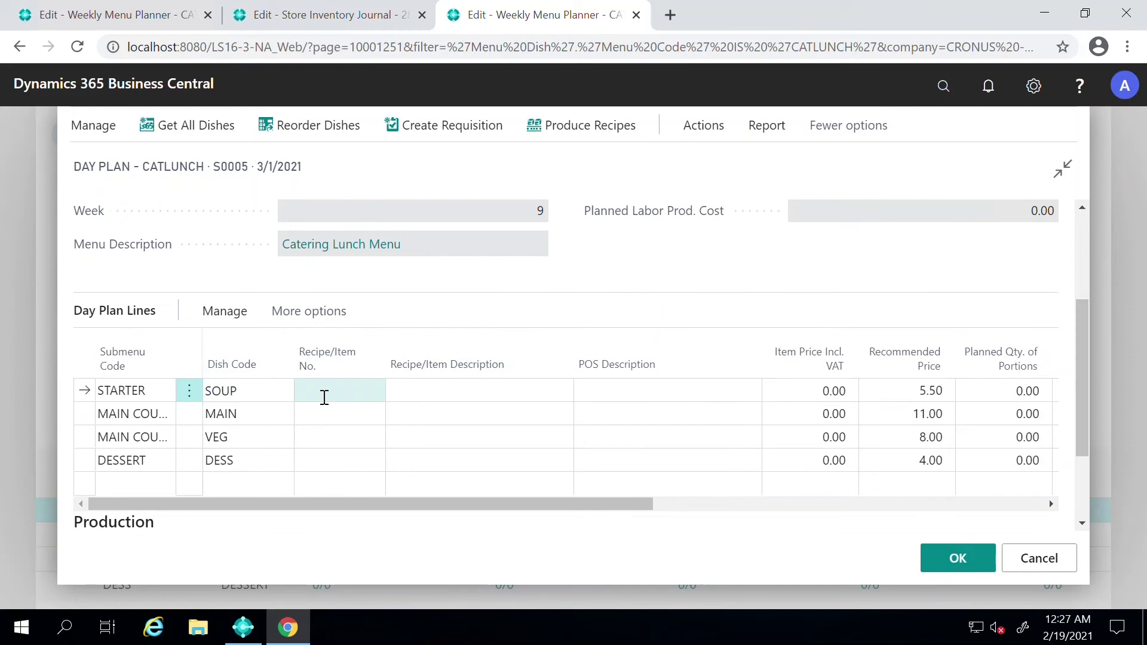
click(325, 394)
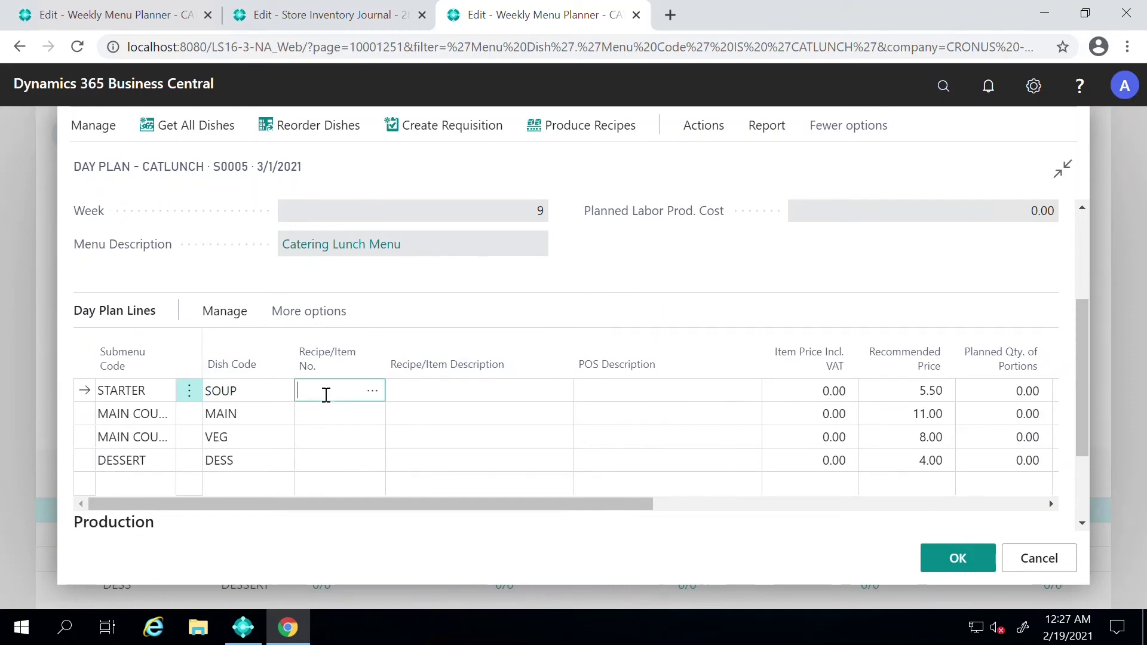
Assign Chicken & Corn Soup (R0014) to the SOUP line and Chicken w/brown sauce (R0001) to MAIN.
click(373, 391)
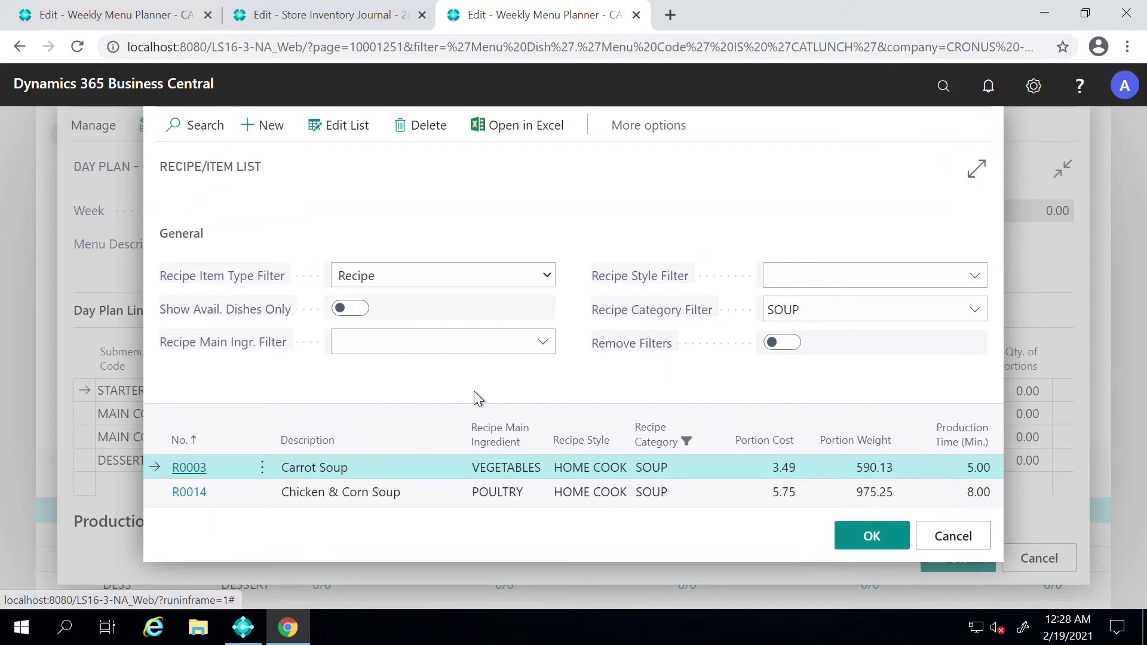
click(848, 309)
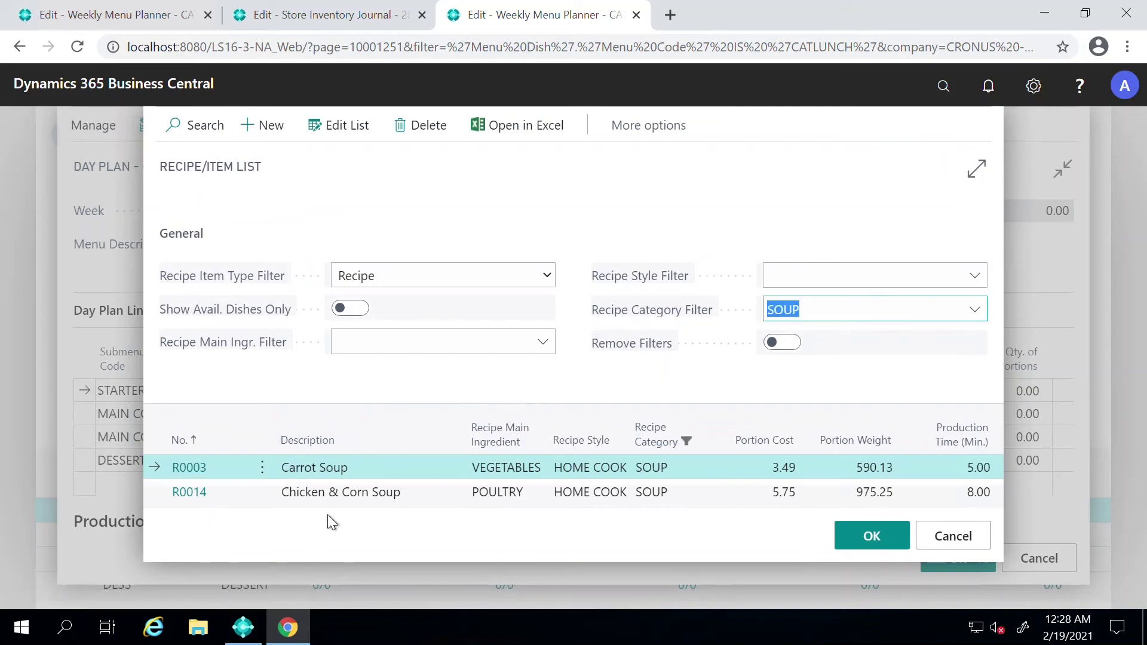
click(319, 471)
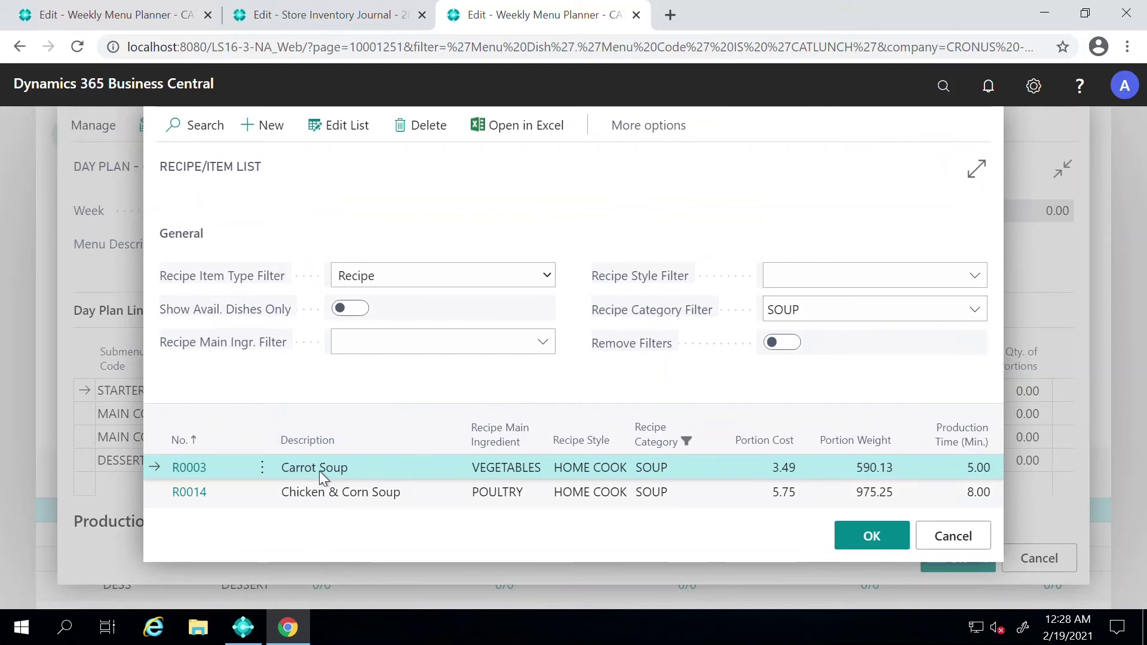
key(Down)
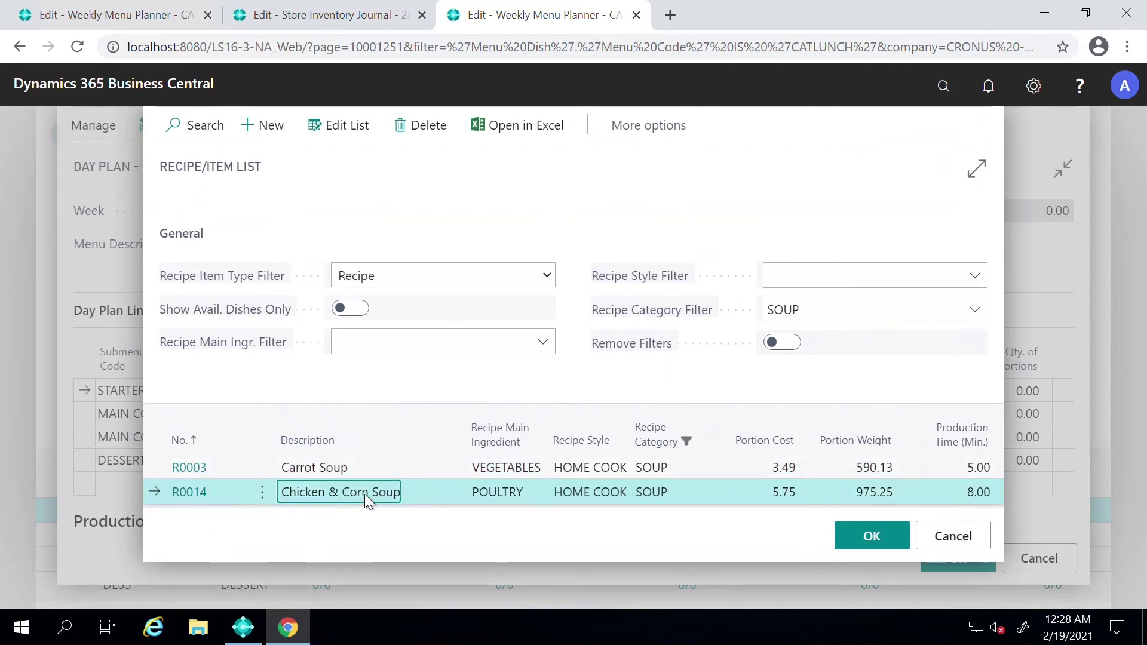
click(878, 537)
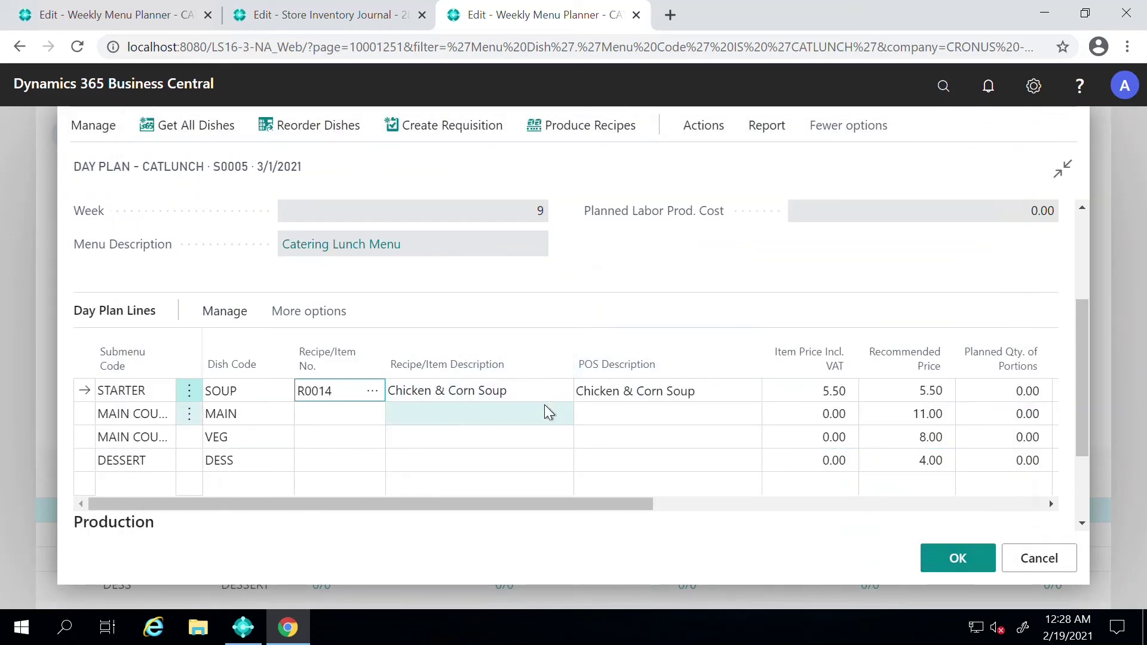
click(347, 420)
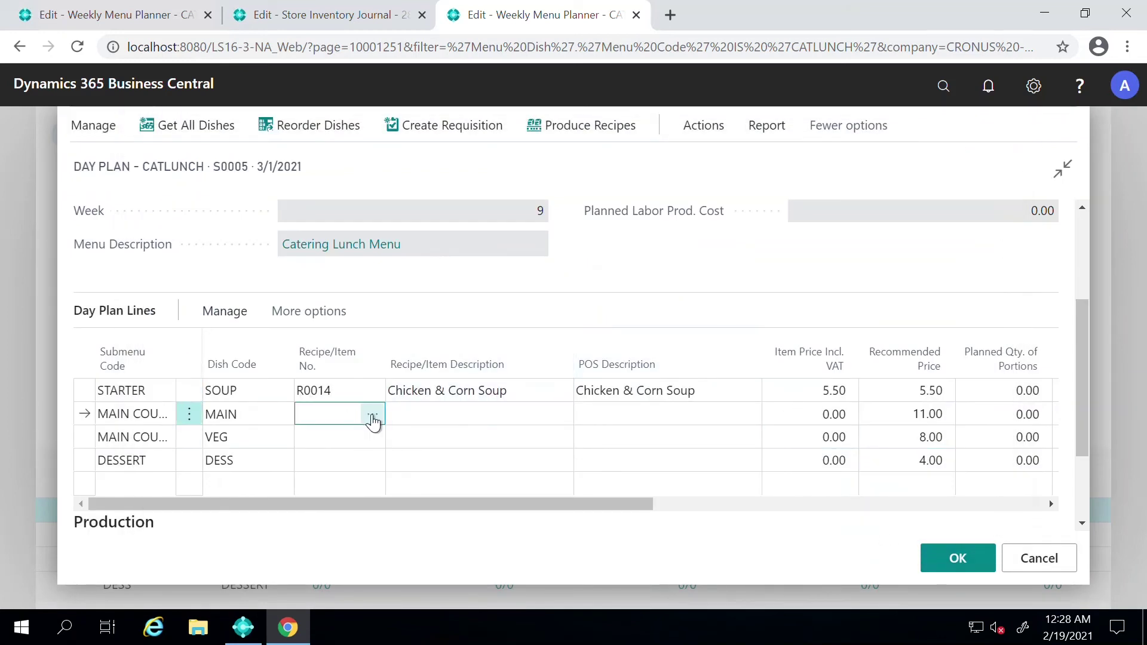
click(372, 414)
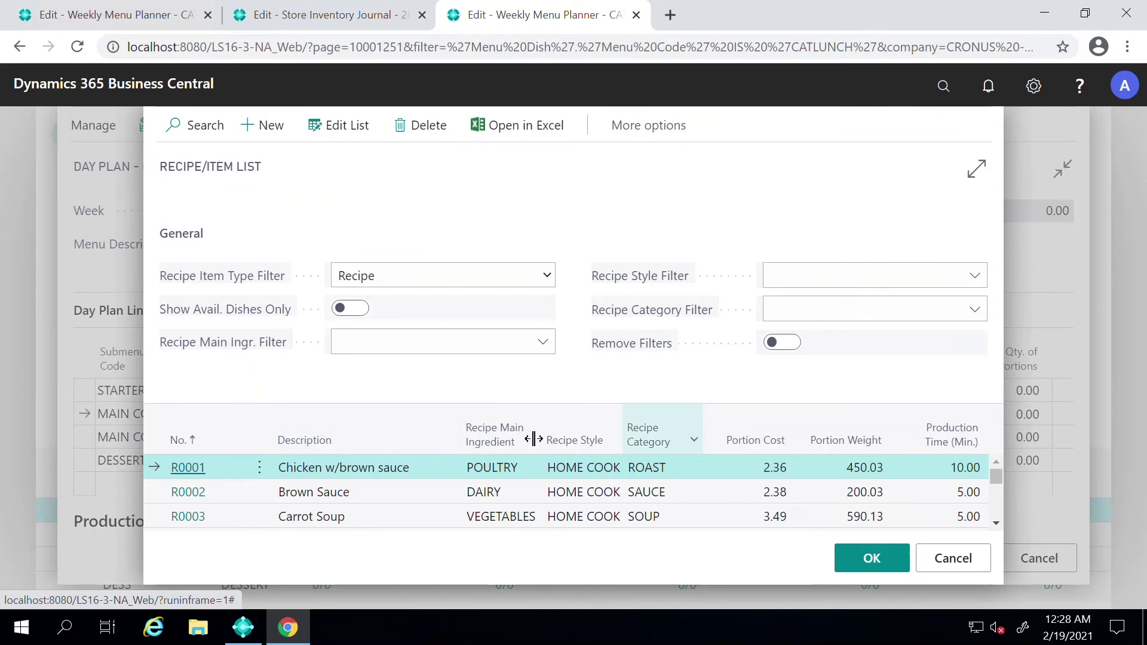
click(353, 489)
click(366, 468)
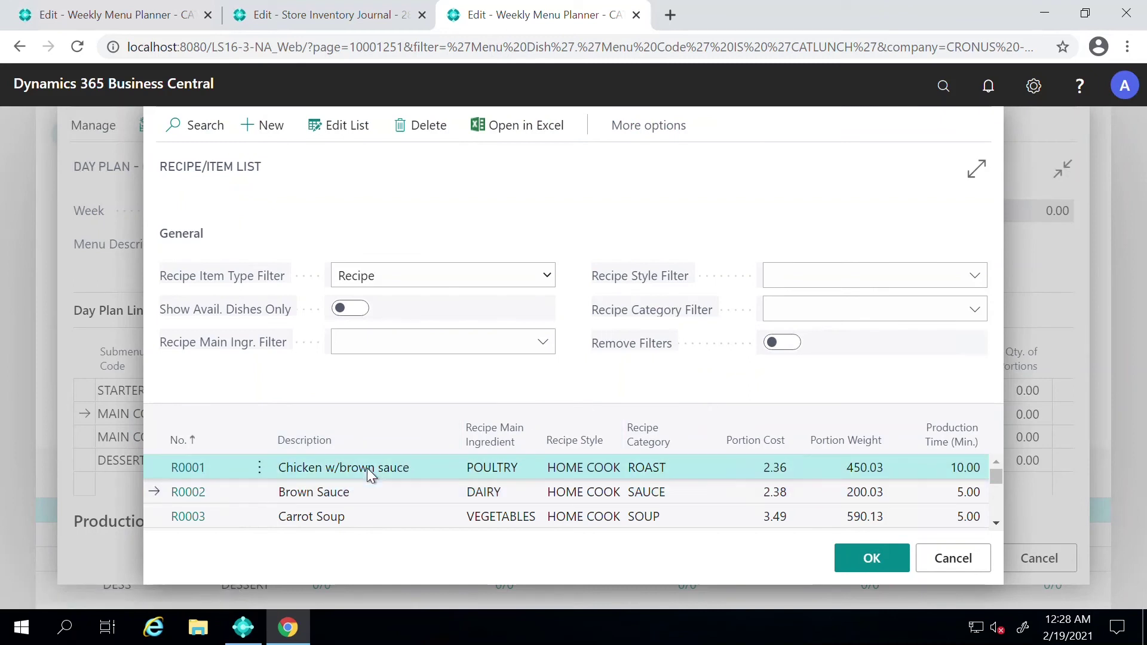
click(872, 559)
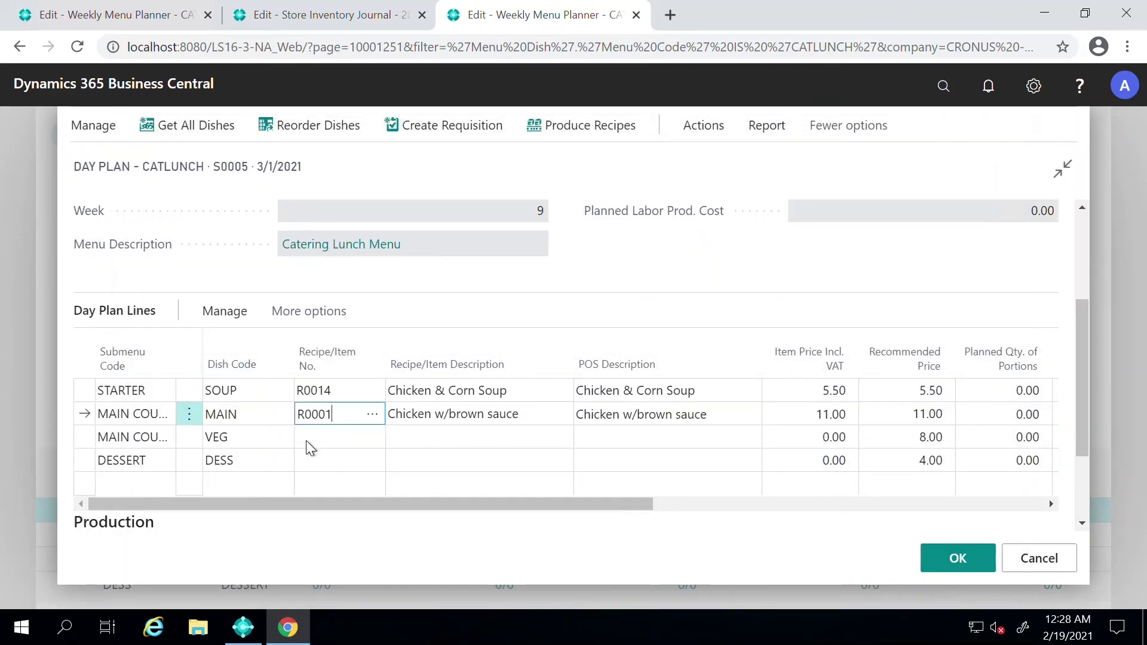
Assign Roasted vegetables (R0019) to the VEG line and Homemade Apple Pie (R0015) to dessert.
click(311, 437)
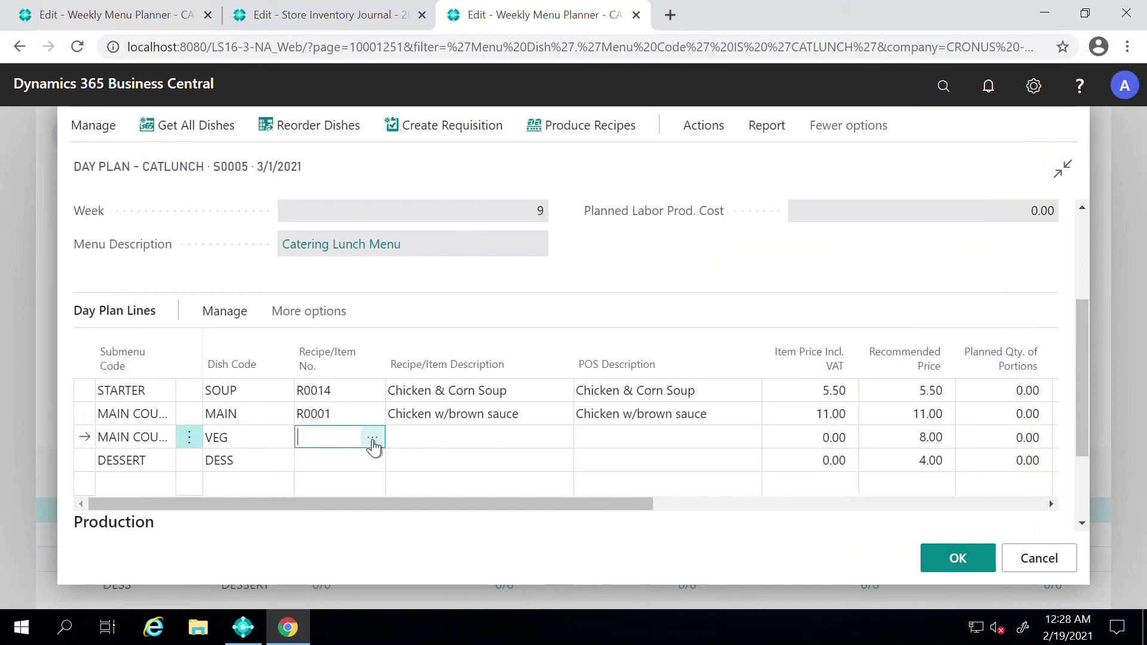
click(372, 438)
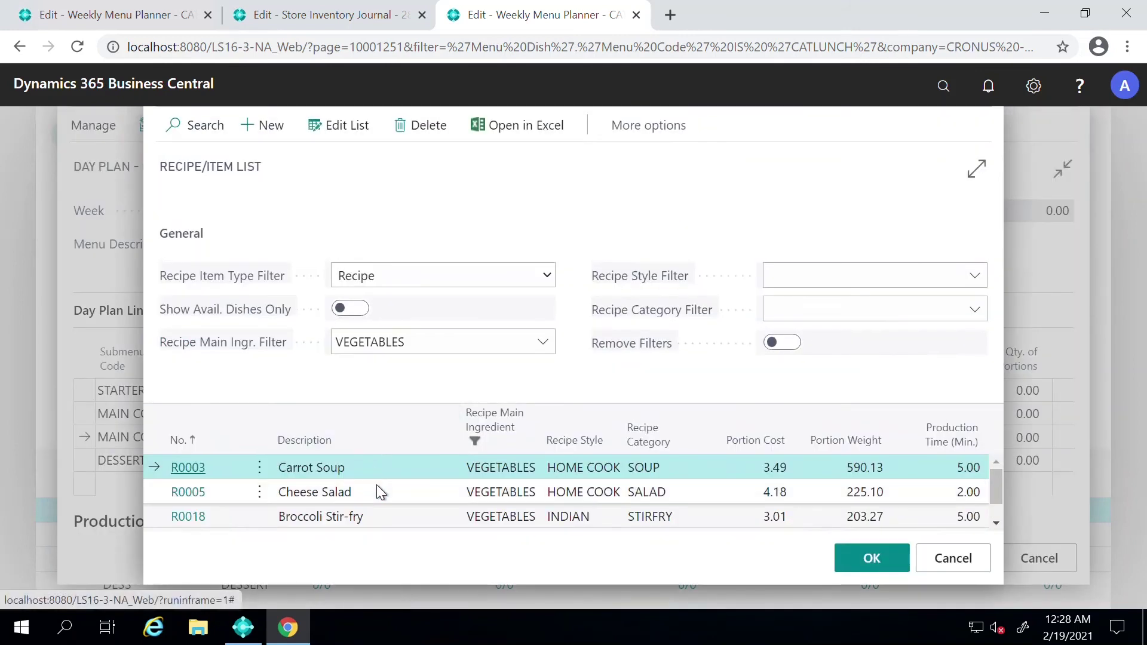
scroll(403, 506, down, 1)
click(385, 514)
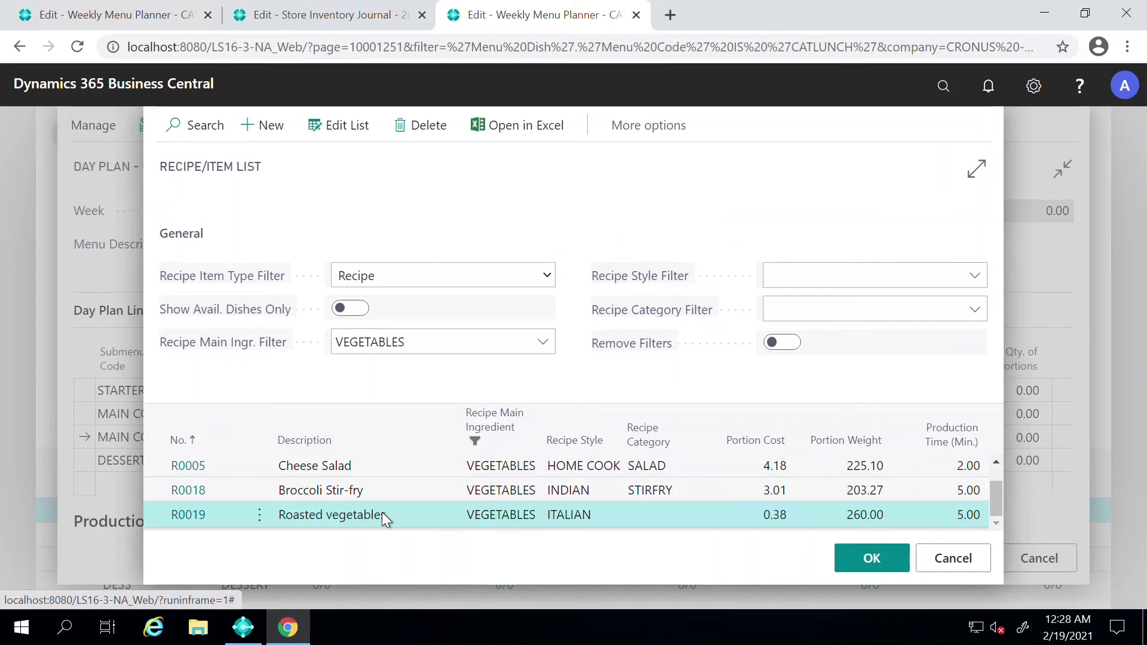
click(869, 558)
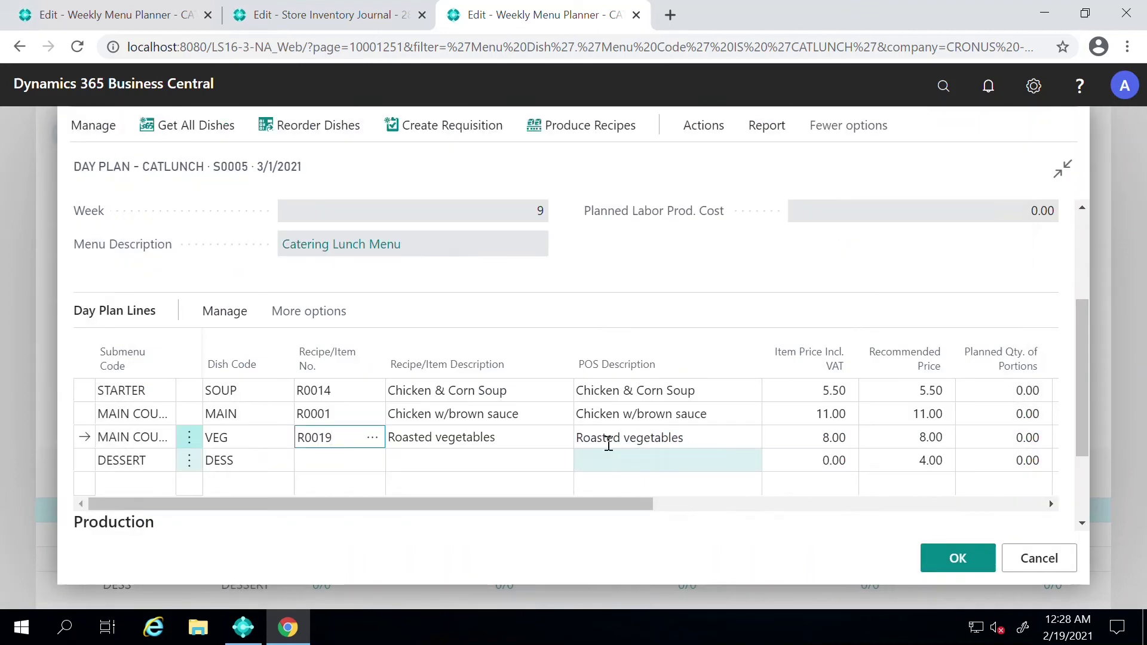
click(346, 469)
click(372, 469)
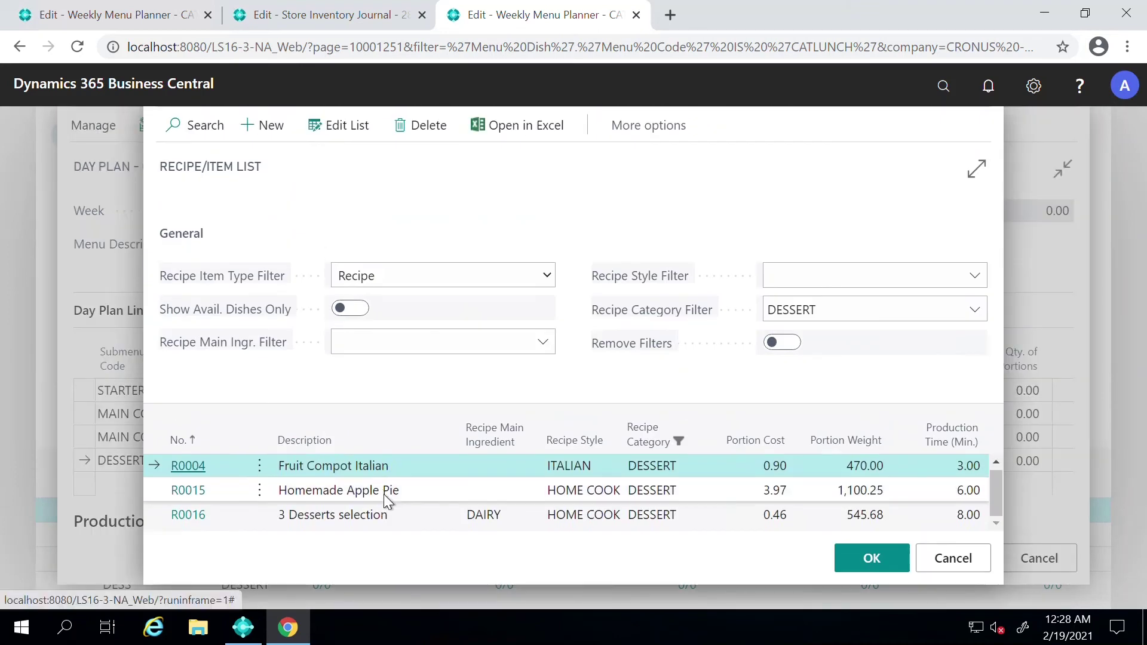
click(381, 496)
click(872, 559)
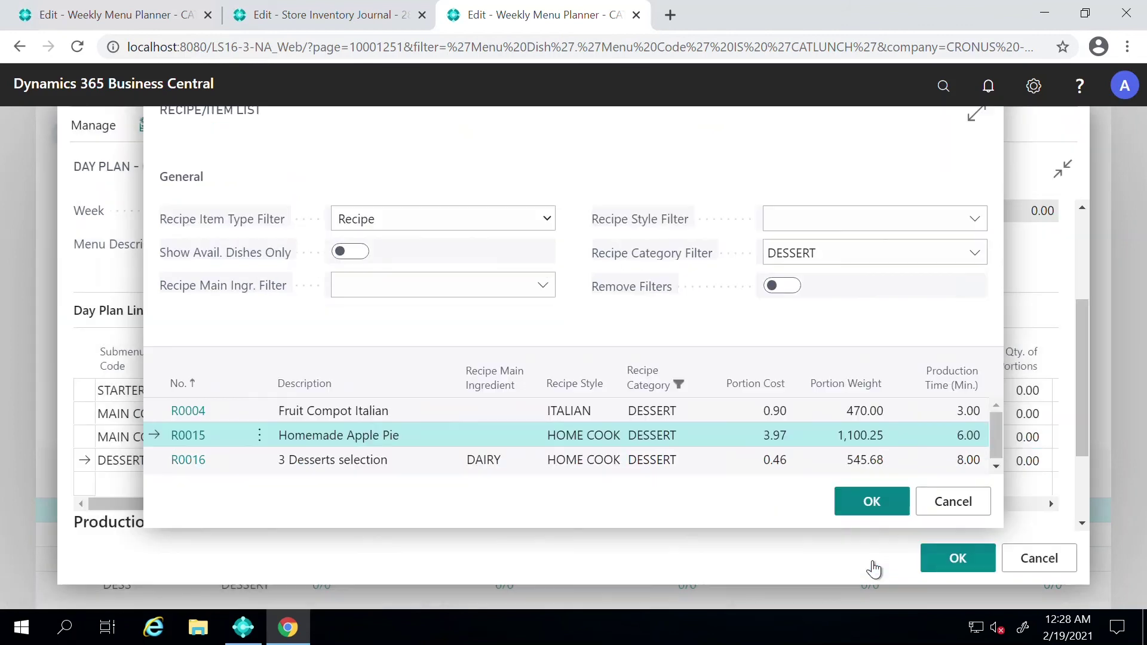
key(Return)
Enter 100 in Planned Qty. of Portions on each of the four day plan lines.
key(Up)
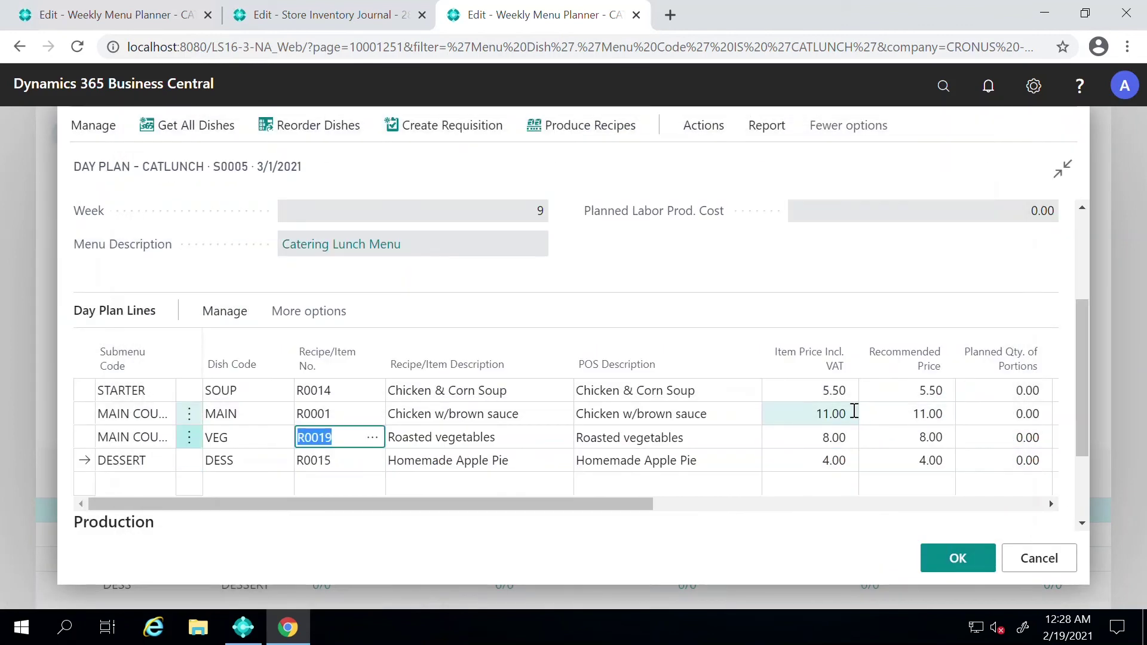
key(Up)
key(Down)
key(Down)
key(Up)
key(Up)
key(Up)
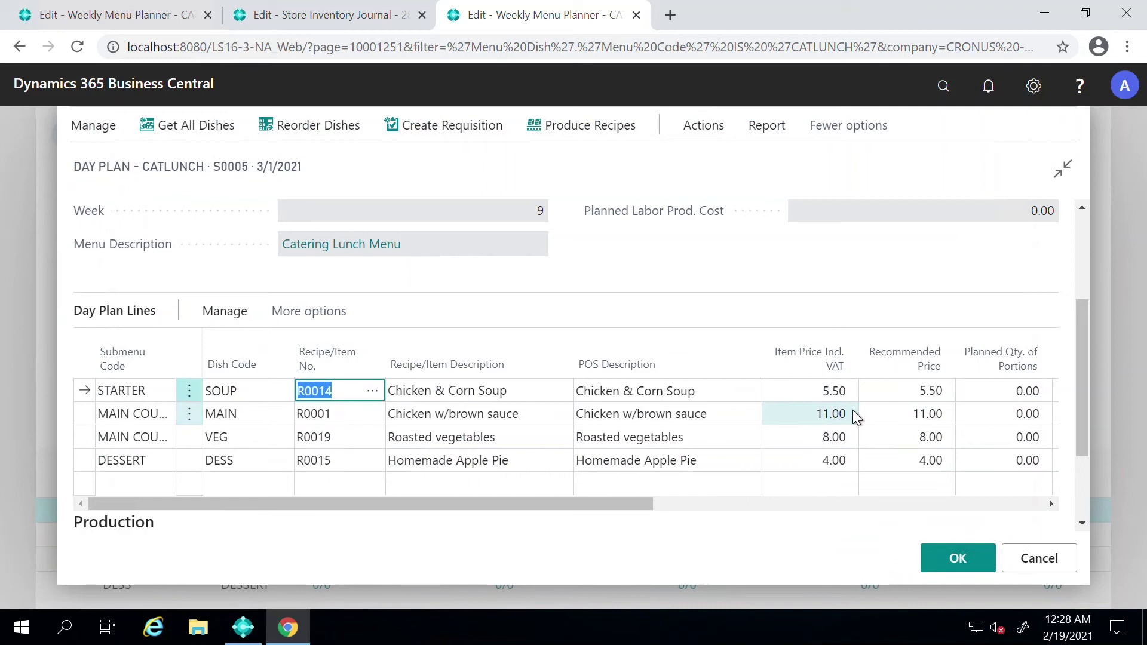
key(Down)
key(Down)
key(Down)
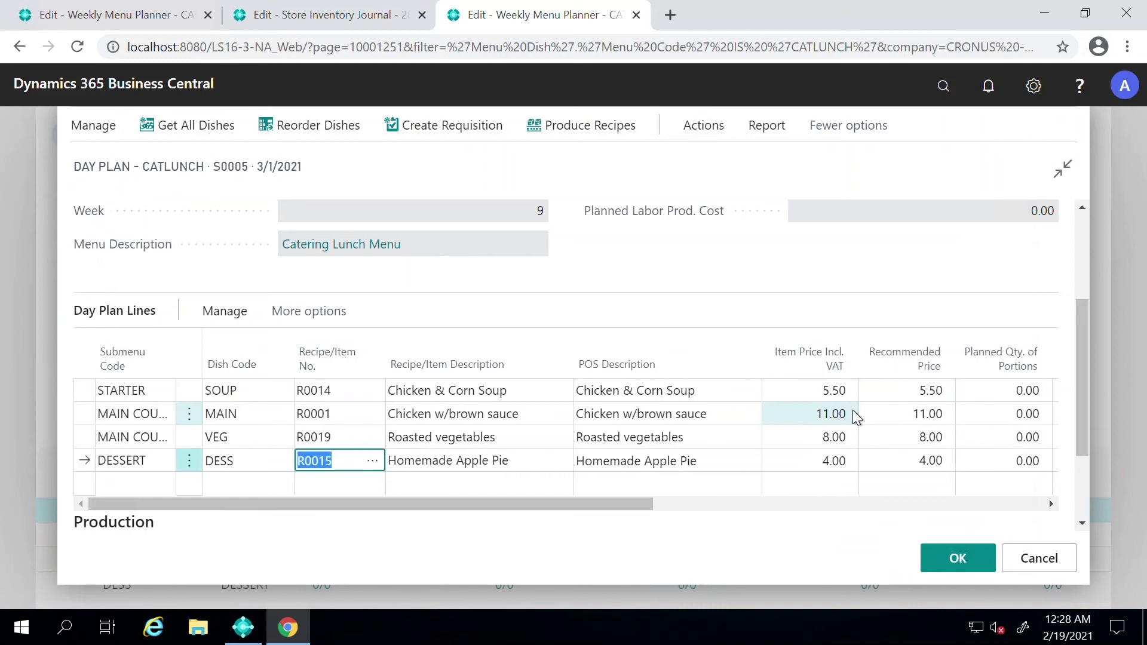
key(Tab)
key(Tab)
key(Tab)
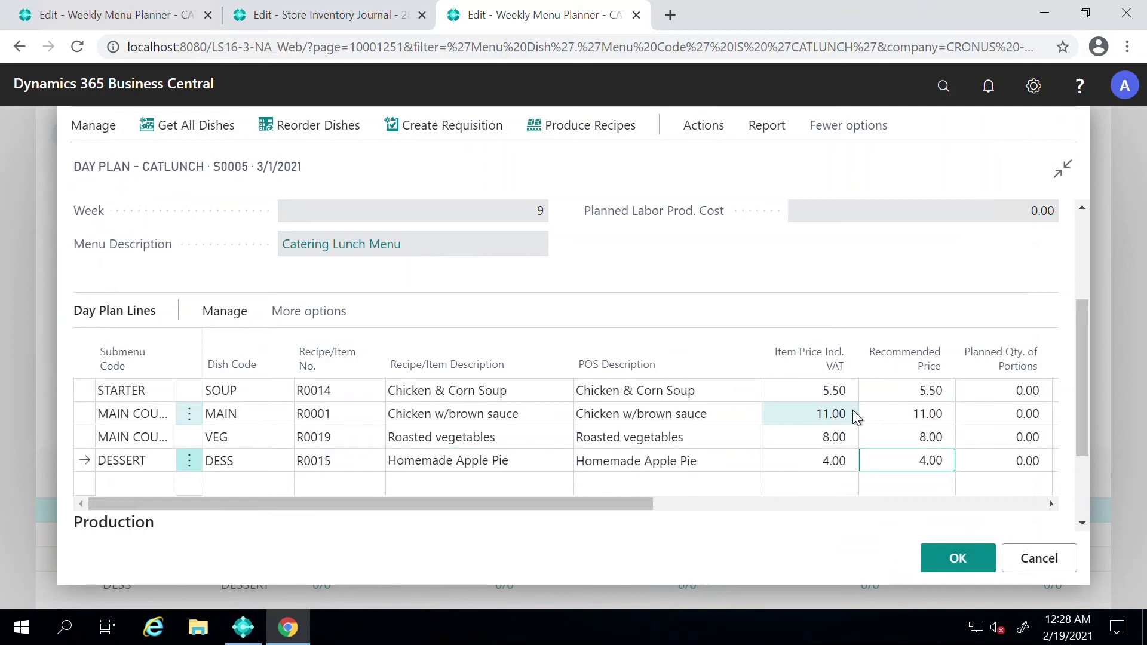
key(Tab)
key(Up)
key(Up)
key(Up)
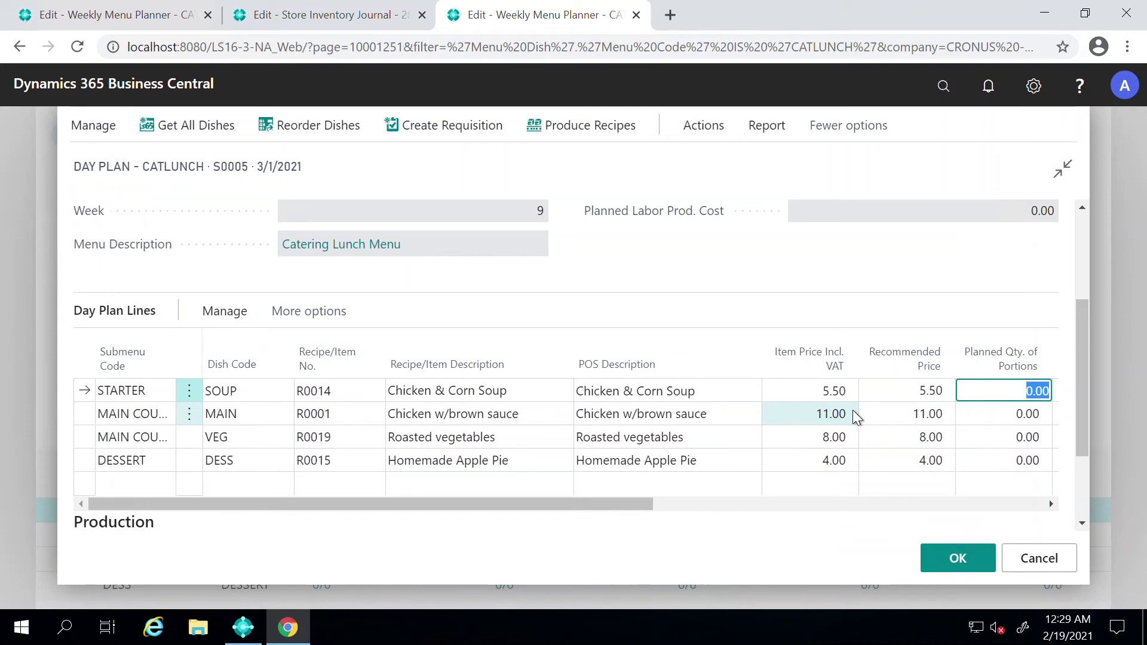
text(100)
key(Return)
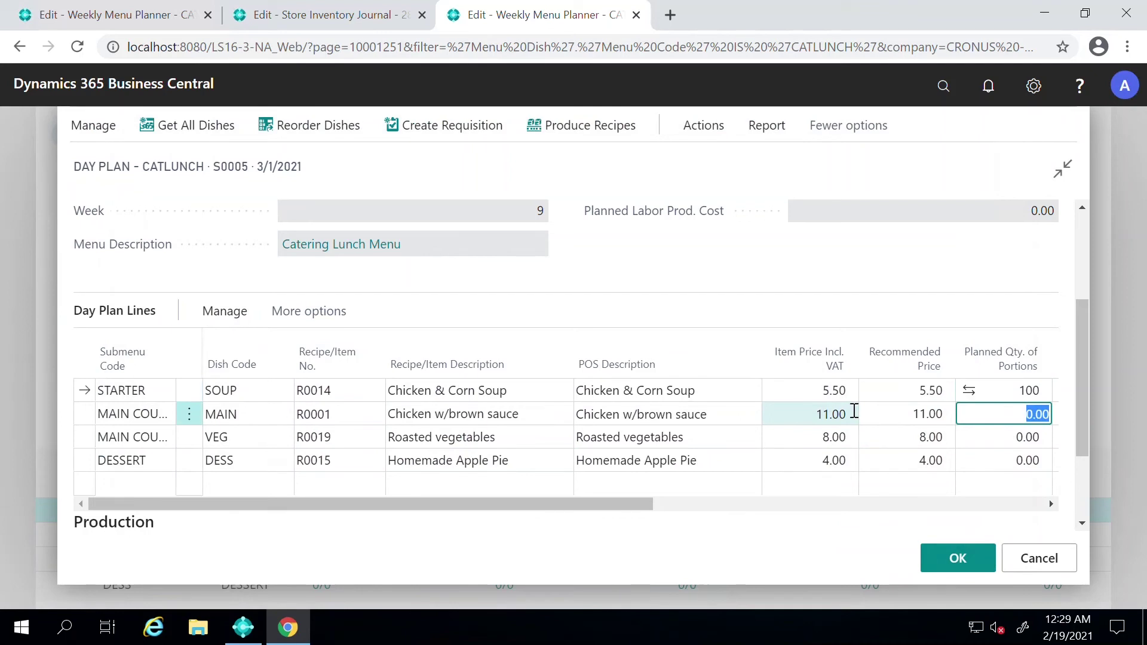
text(100)
key(Return)
text(100)
key(Return)
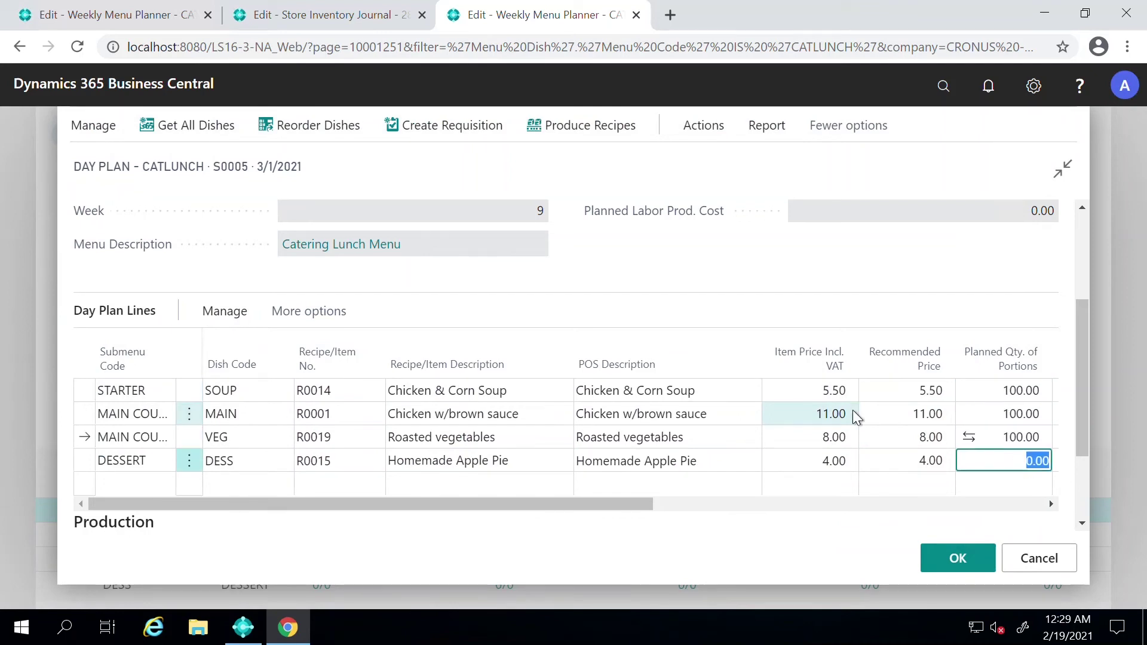
text(100)
key(Up)
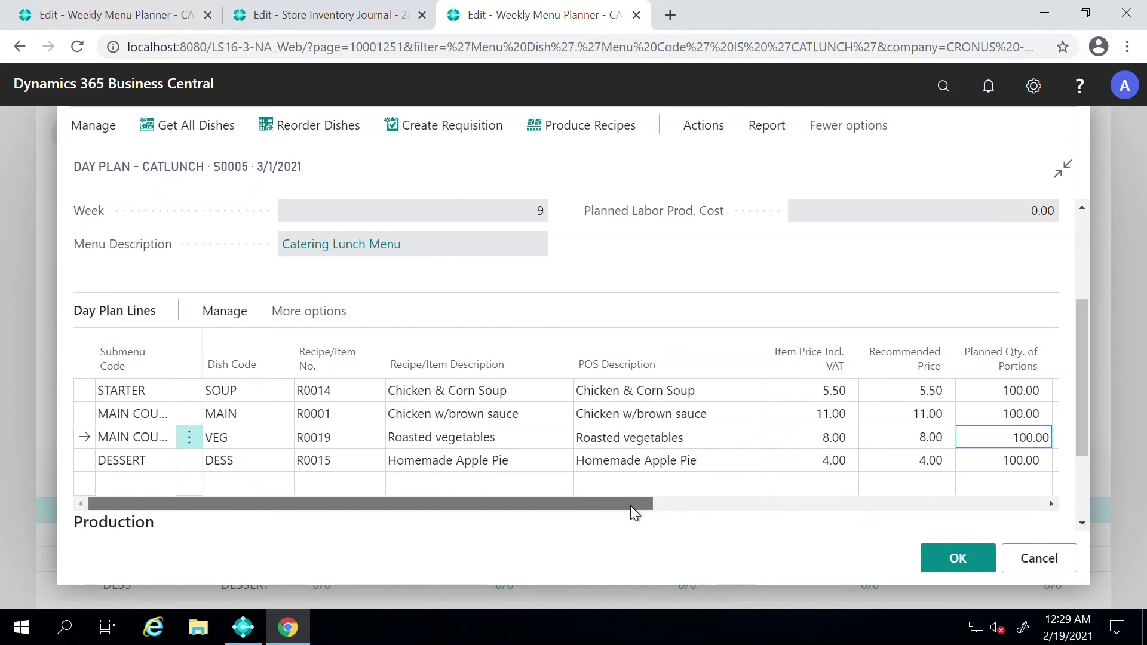
Scroll the day plan lines to verify each shows 100.00 planned portions.
drag(630, 506, 870, 495)
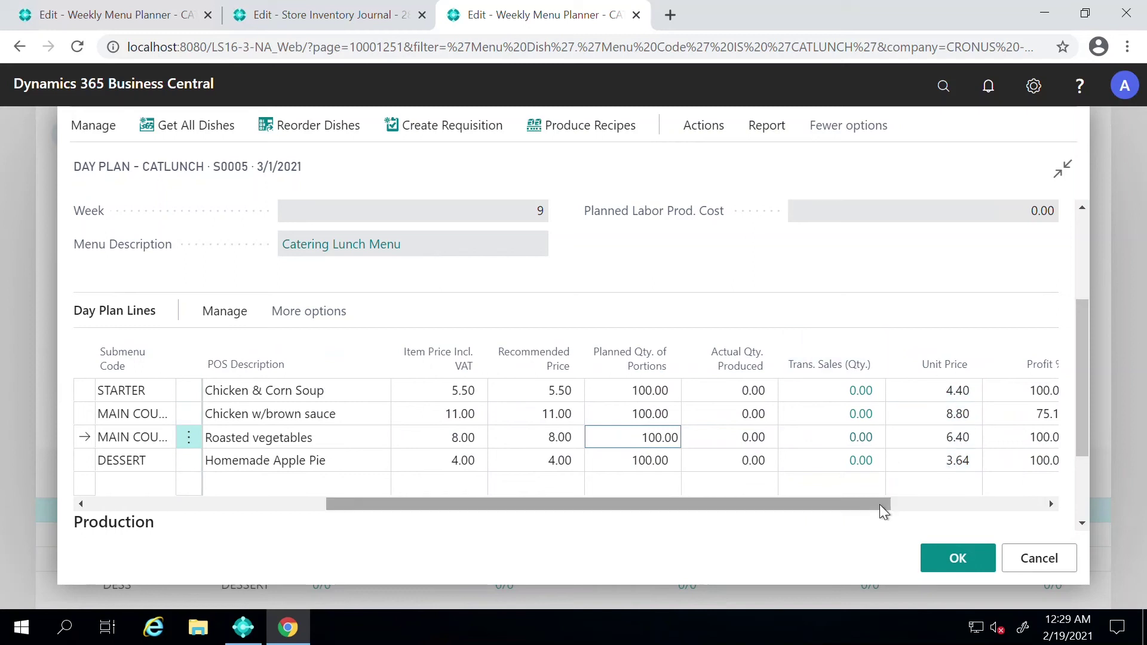
drag(879, 504, 579, 526)
drag(1080, 400, 1082, 251)
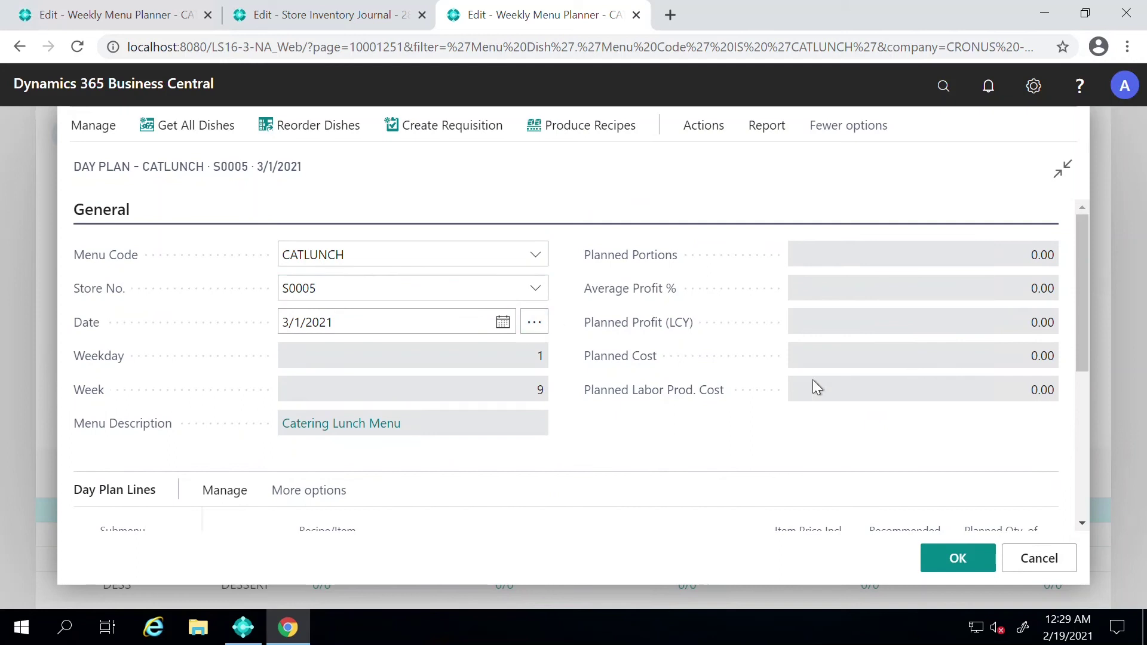
drag(1079, 270, 1087, 339)
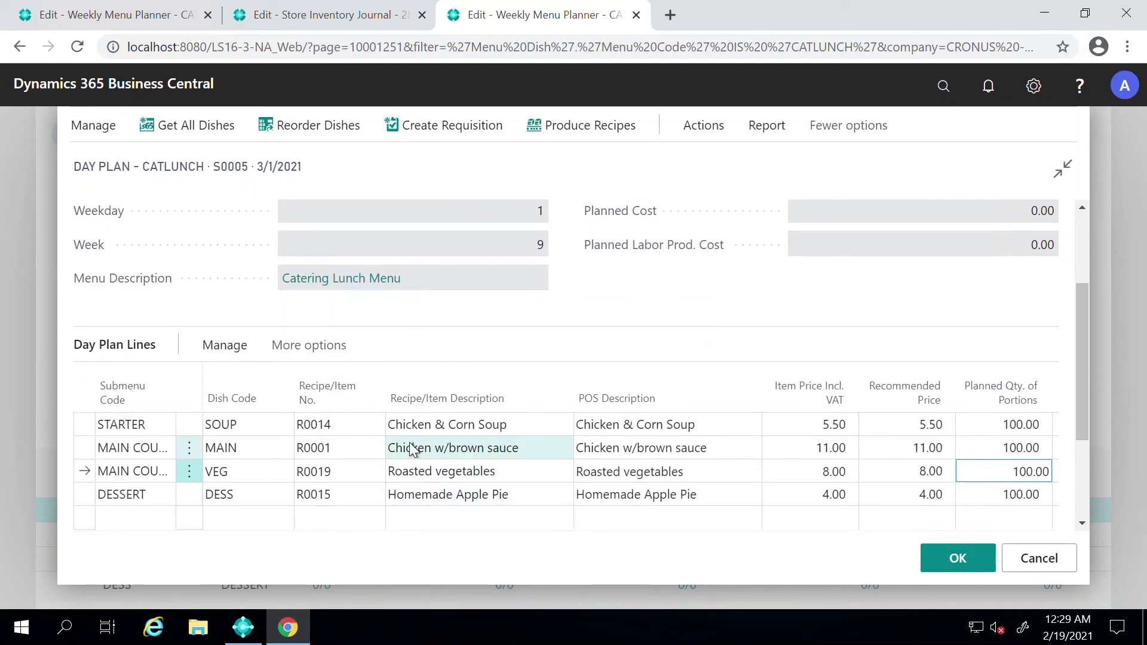
scroll(455, 351, up, 3)
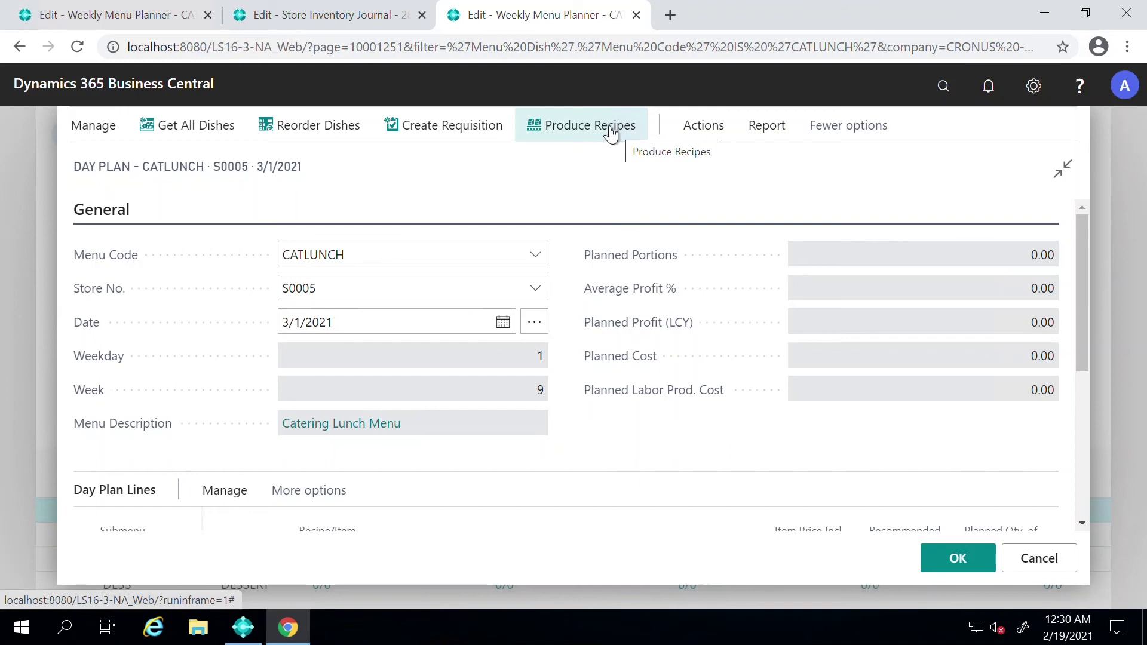
Open the day plan production order and run Check Availability on its recipes.
click(562, 131)
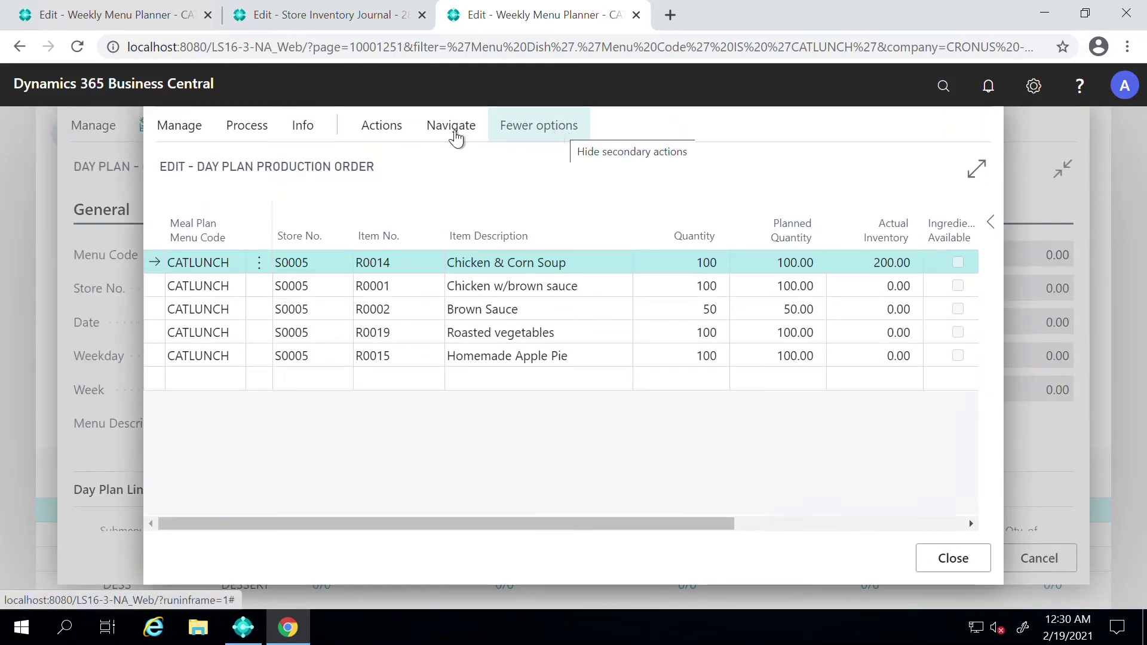
click(381, 128)
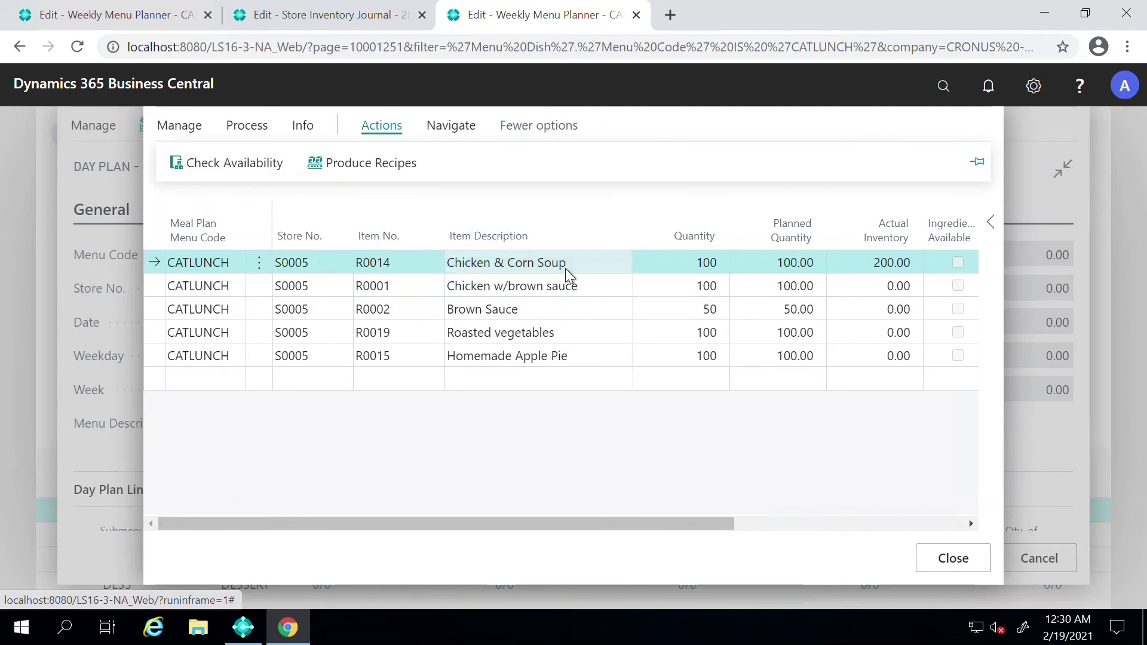
click(251, 168)
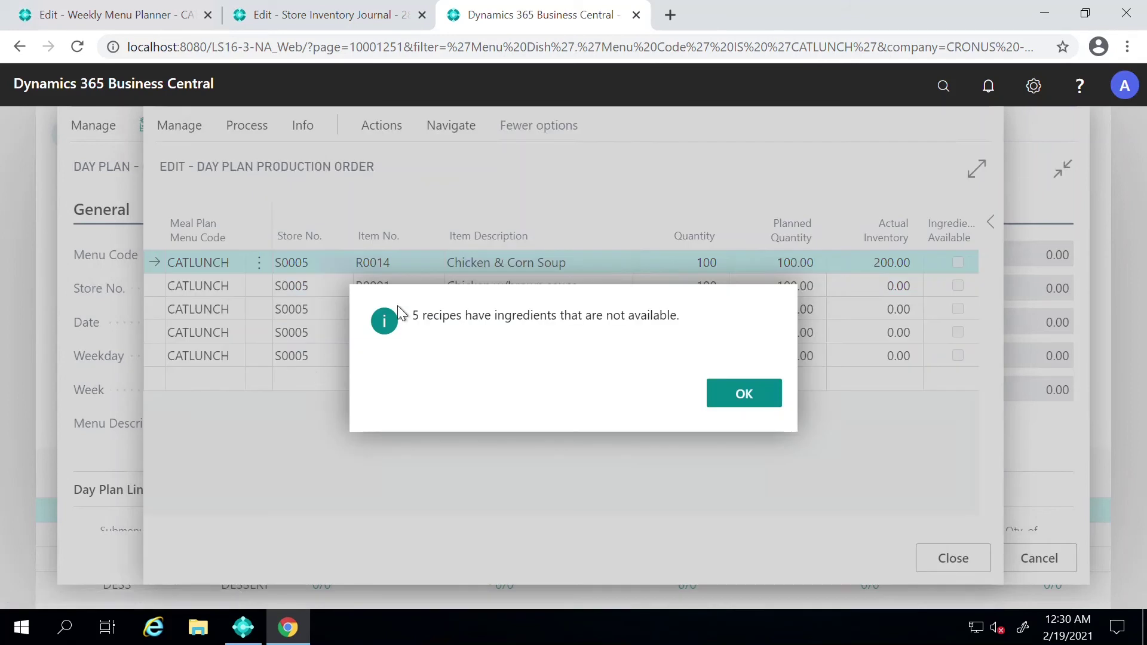
Review the Recipe Prod. Not Avail. Items list of missing ingredients, then close it.
click(741, 397)
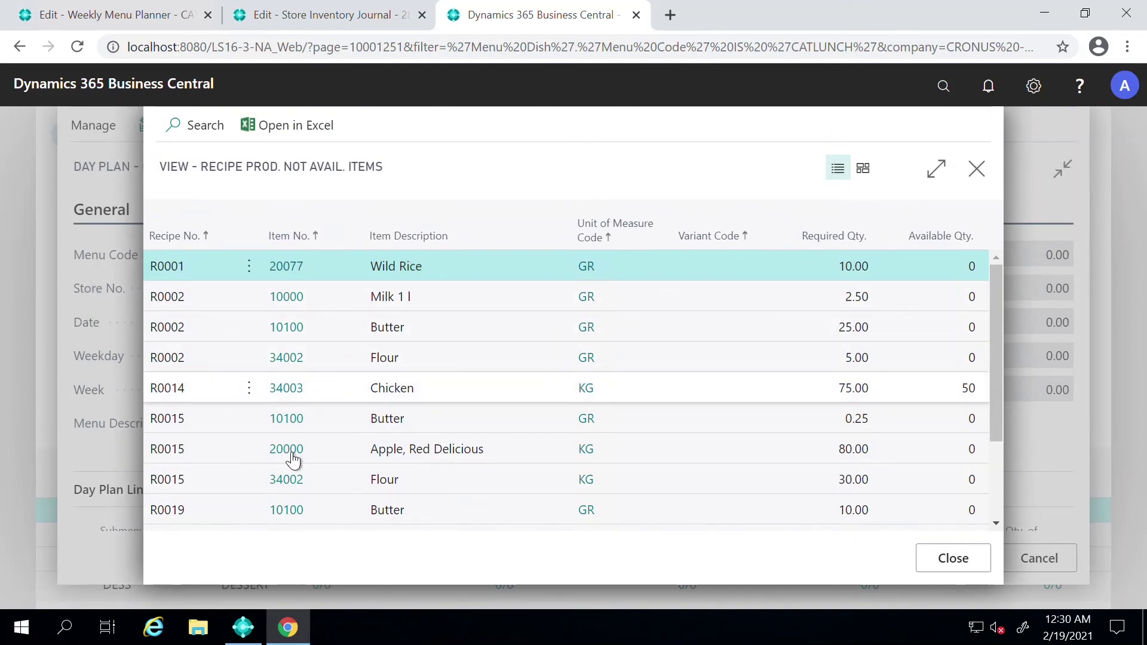
scroll(451, 432, down, 2)
scroll(451, 434, up, 2)
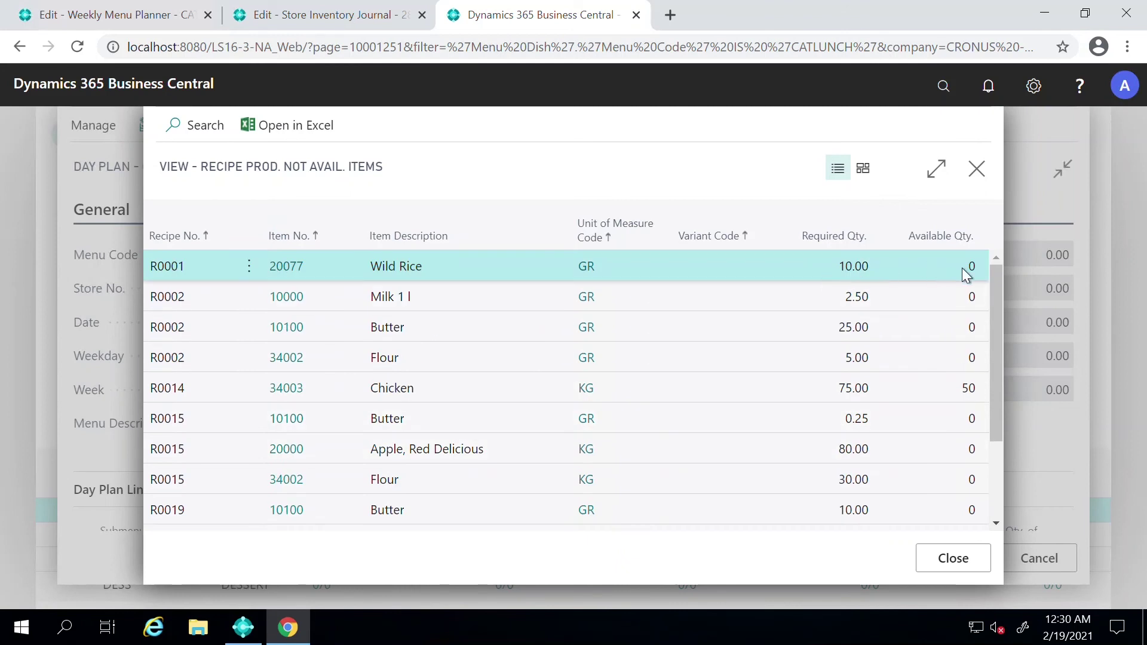
drag(996, 299, 998, 273)
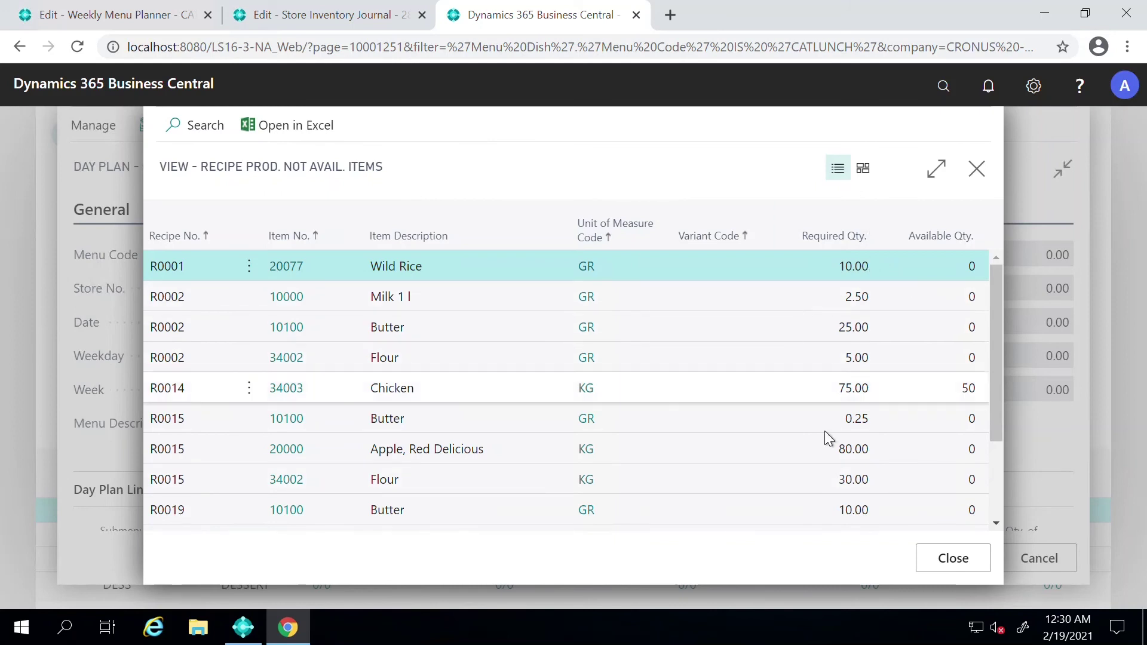
drag(994, 399, 995, 512)
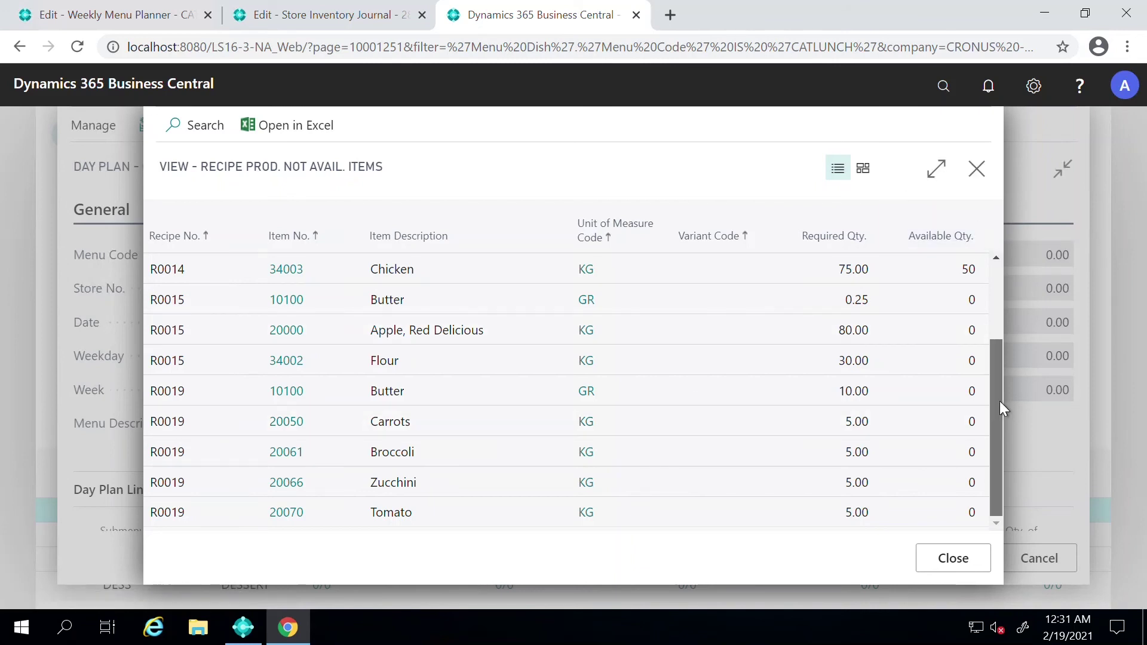
drag(1003, 410, 1002, 318)
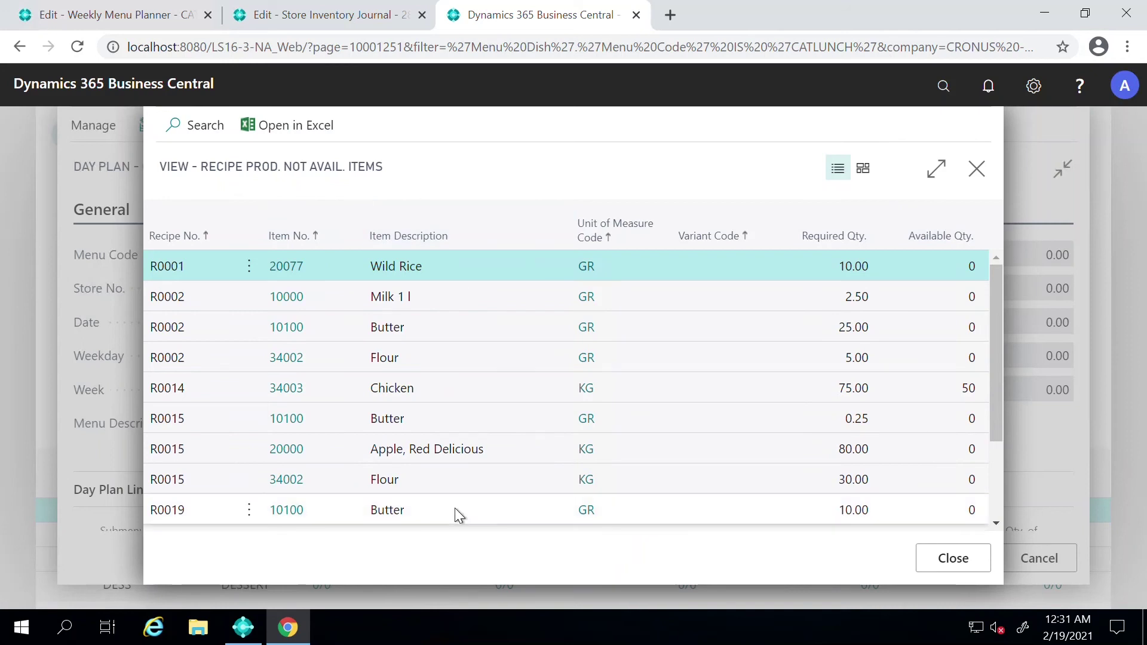
scroll(455, 358, down, 2)
scroll(455, 359, down, 1)
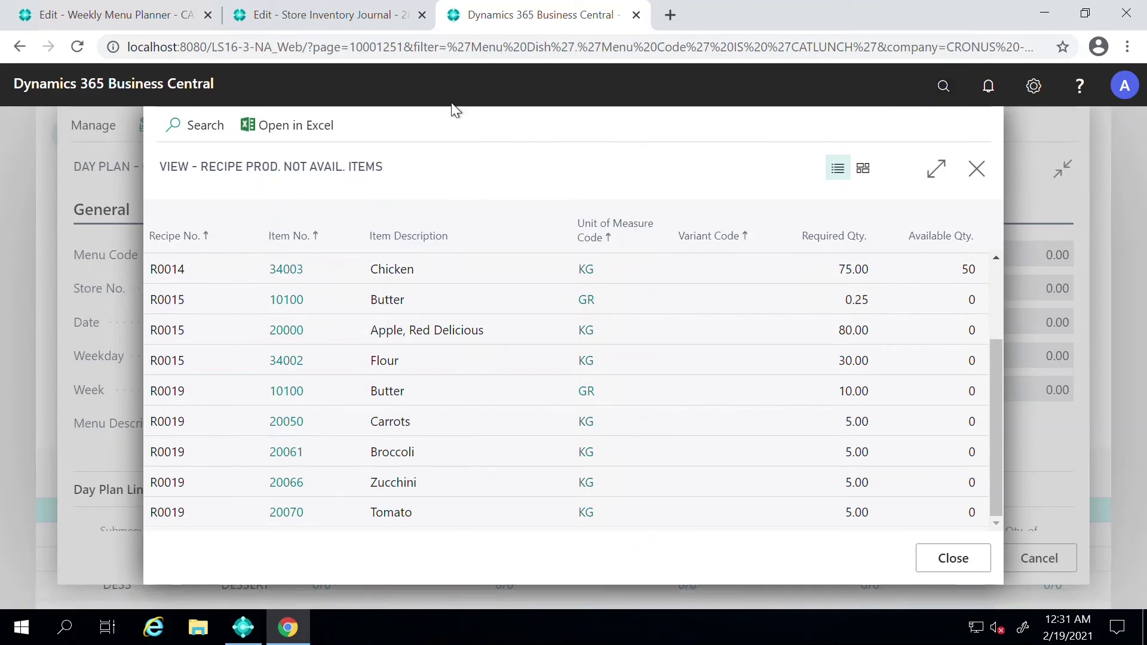
click(976, 169)
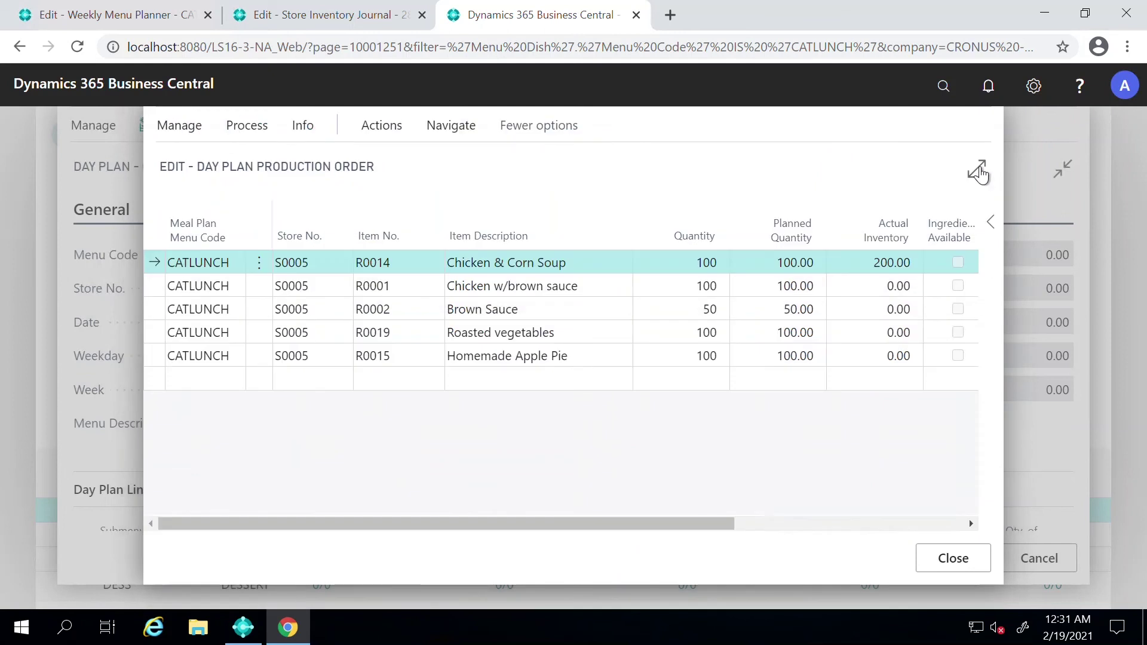
Rerun Check Availability on the production order, confirming all ingredients are now available.
click(953, 558)
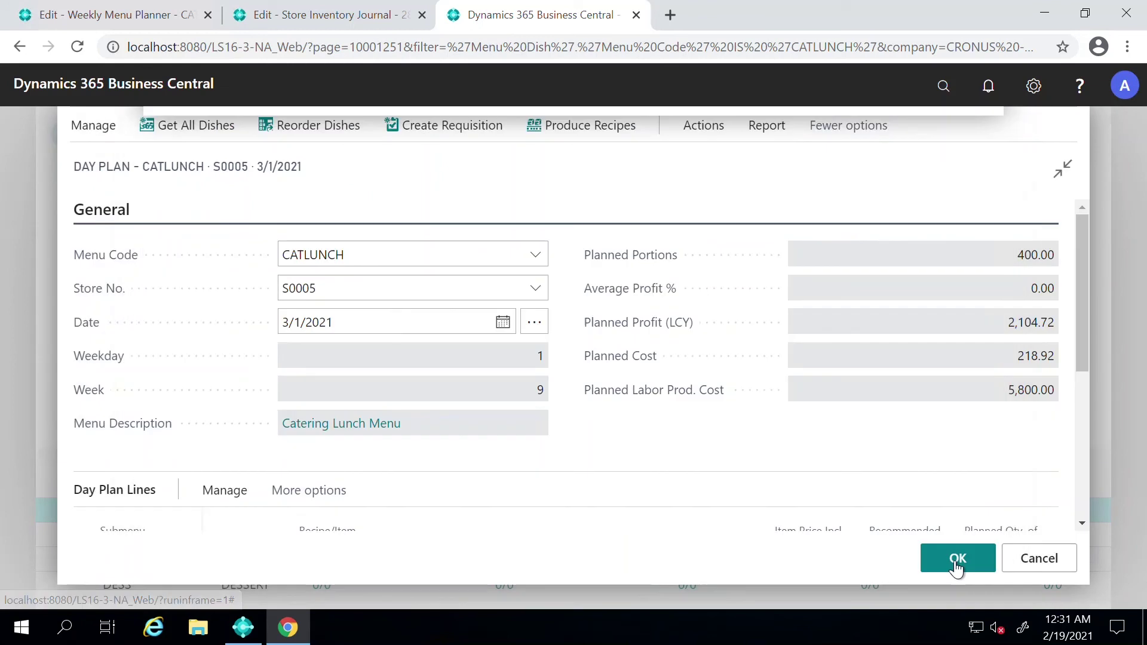
click(956, 557)
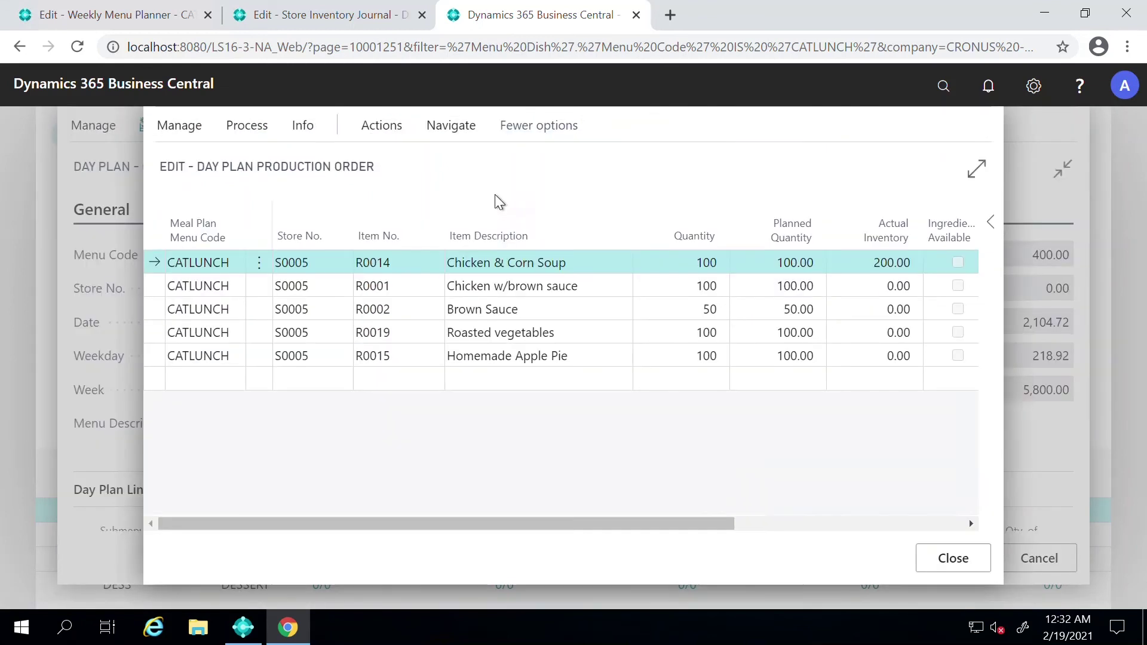
click(381, 127)
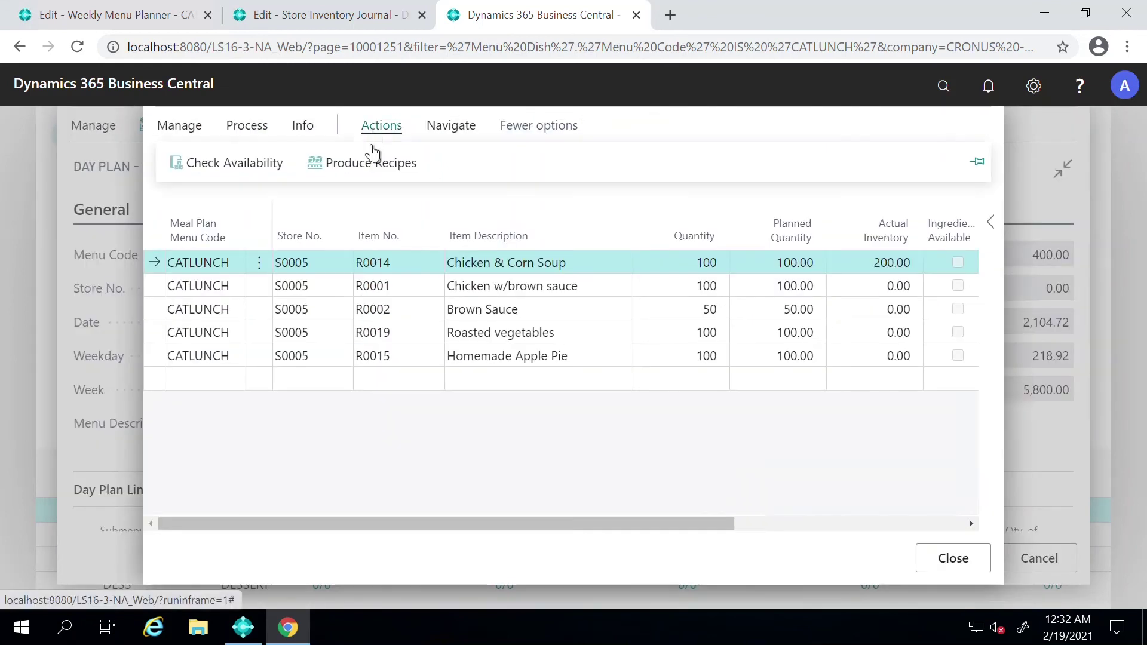
click(254, 174)
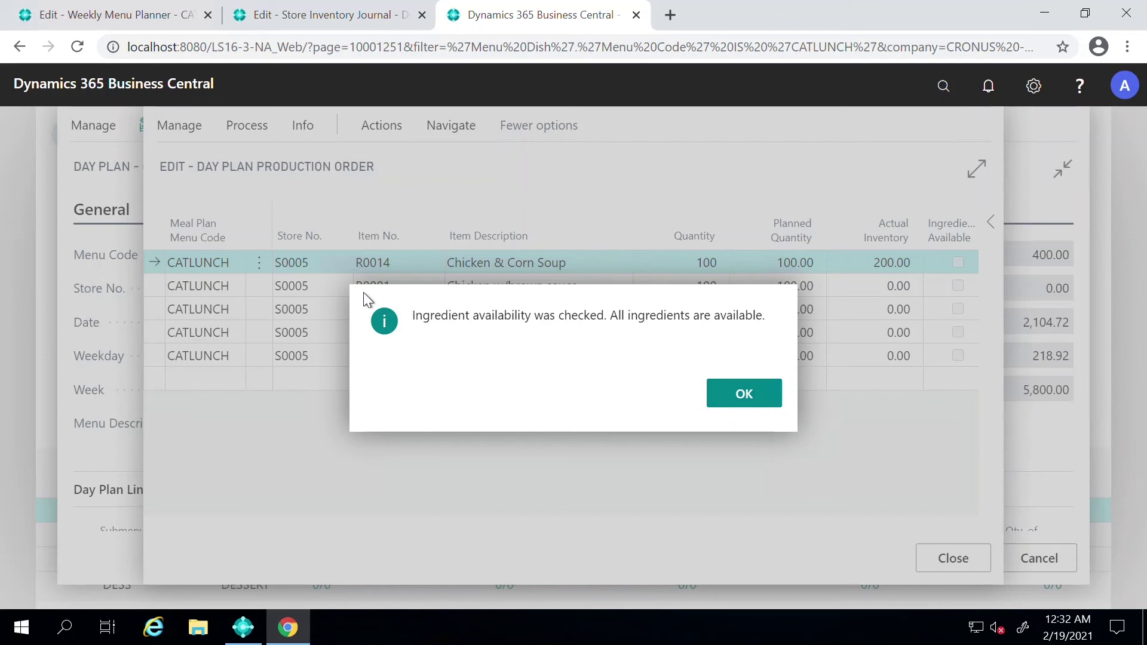
click(741, 396)
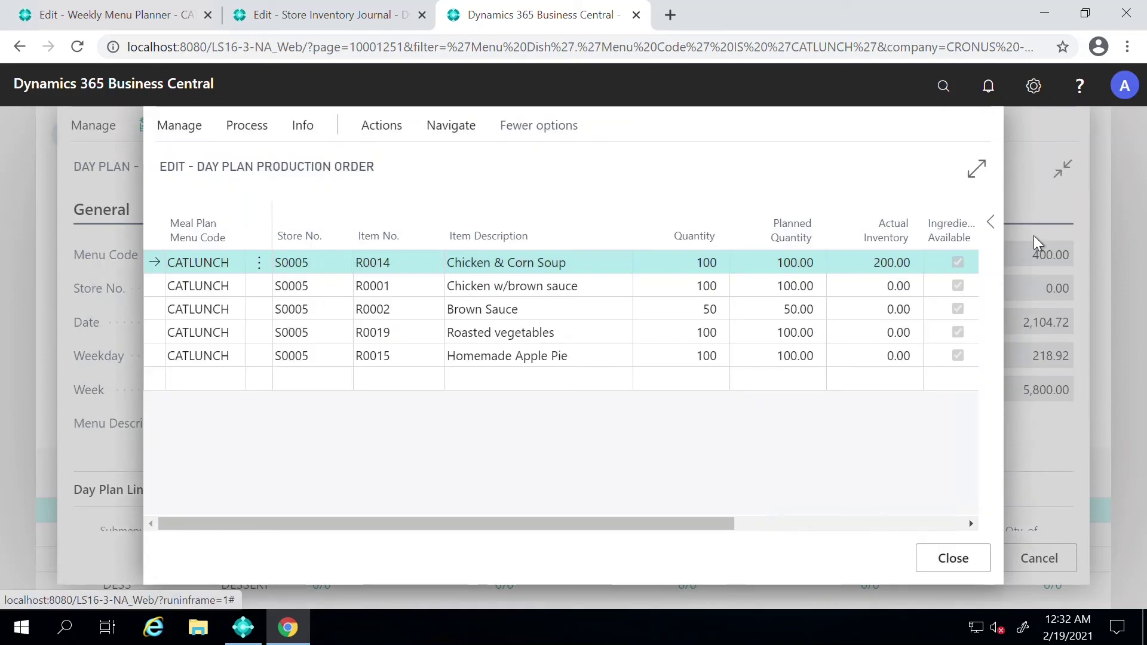
click(952, 559)
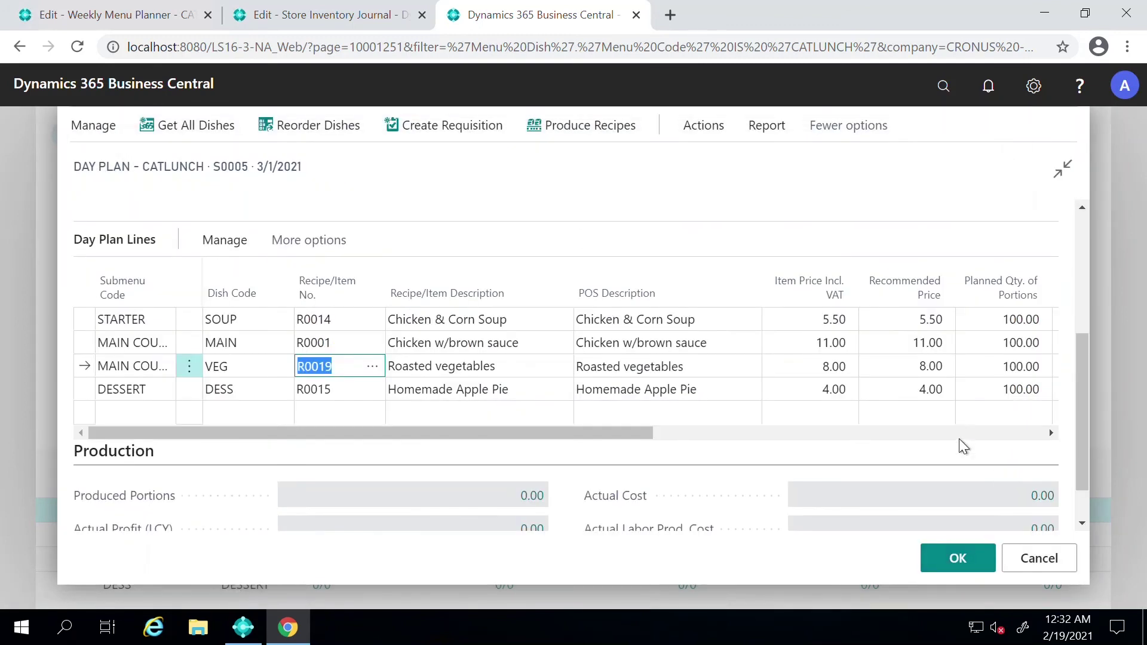
Reopen the production order and show its Navigate links to related records.
click(573, 127)
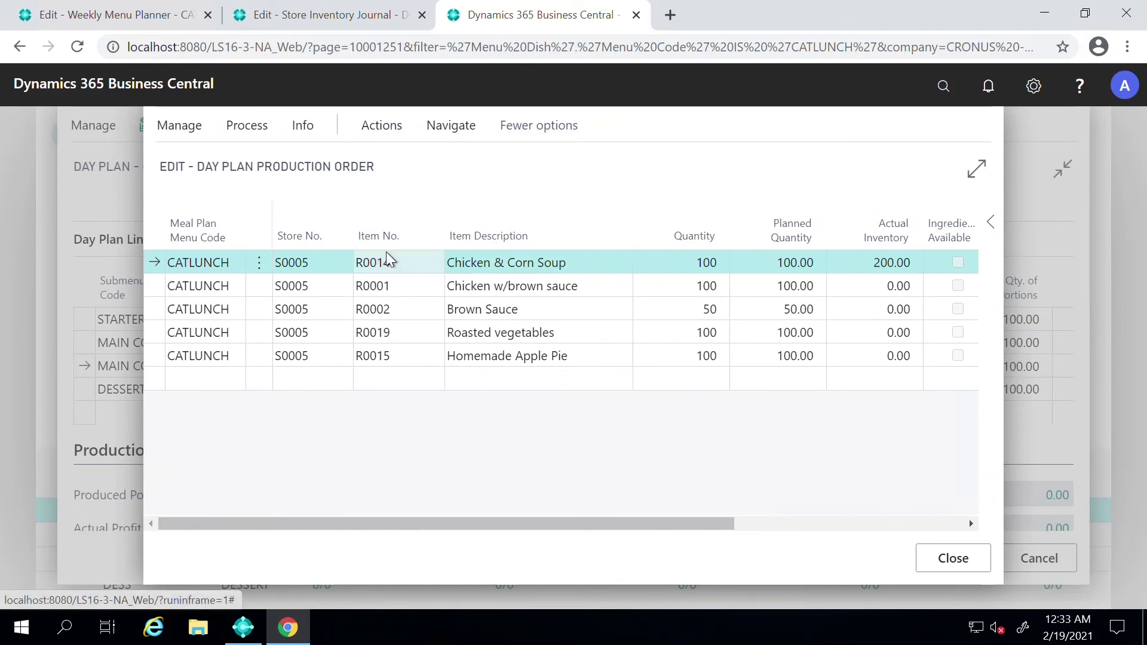
click(383, 127)
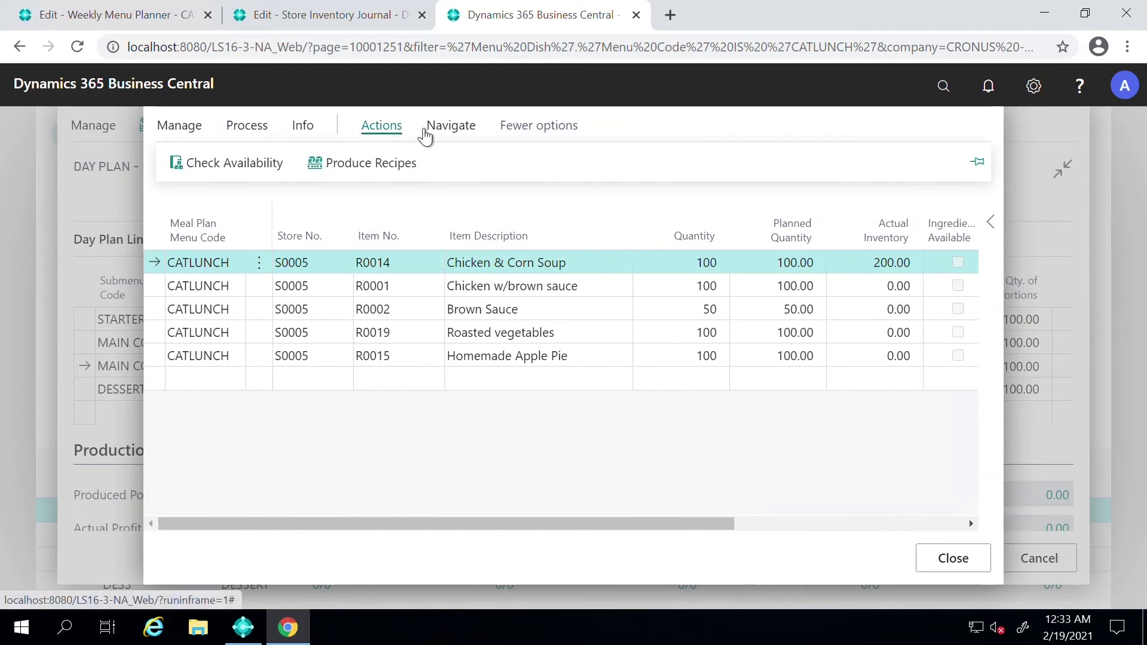
click(448, 129)
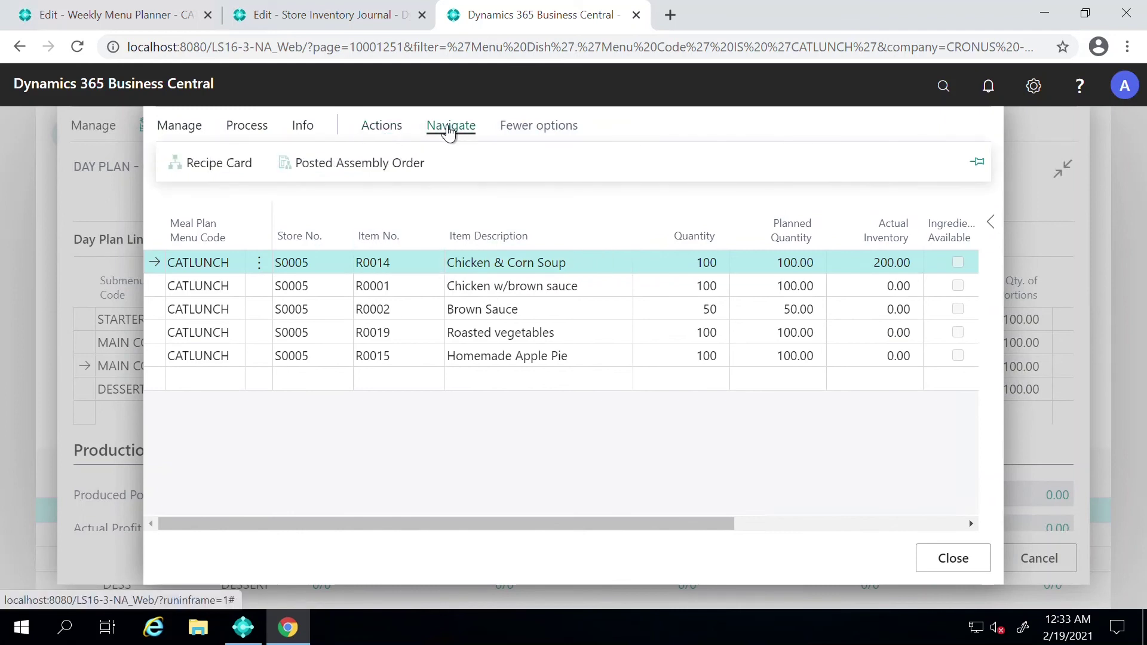
Open the R0014 Chicken & Corn Soup recipe card and compare Corn, Onion, Salt and Chicken quantities.
click(194, 170)
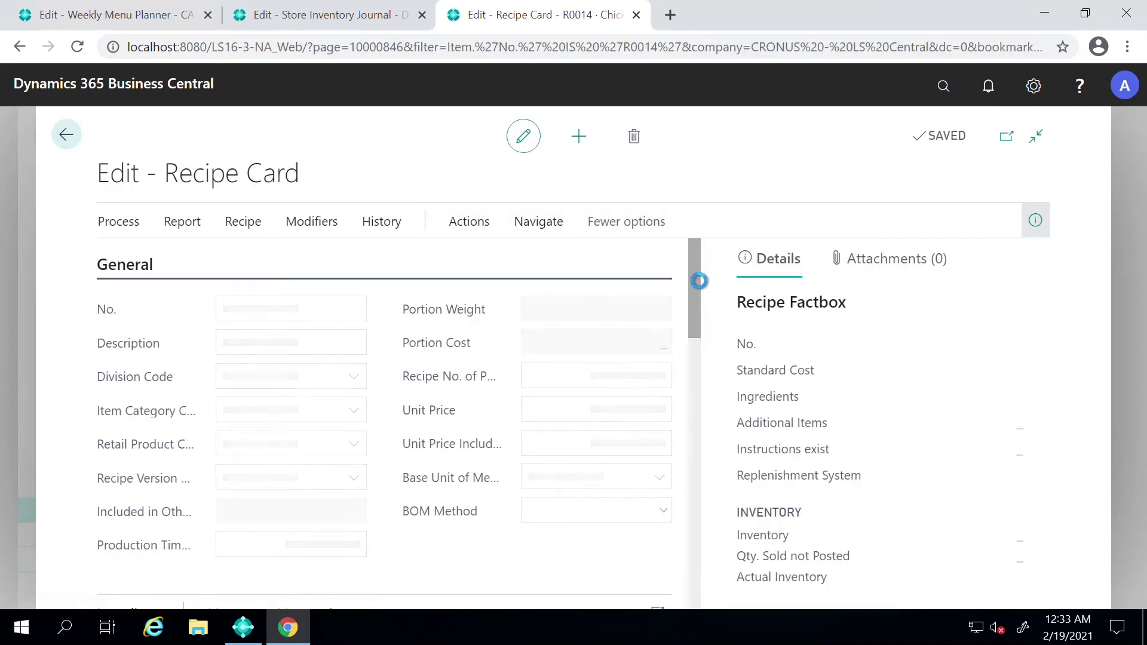
drag(693, 288, 703, 328)
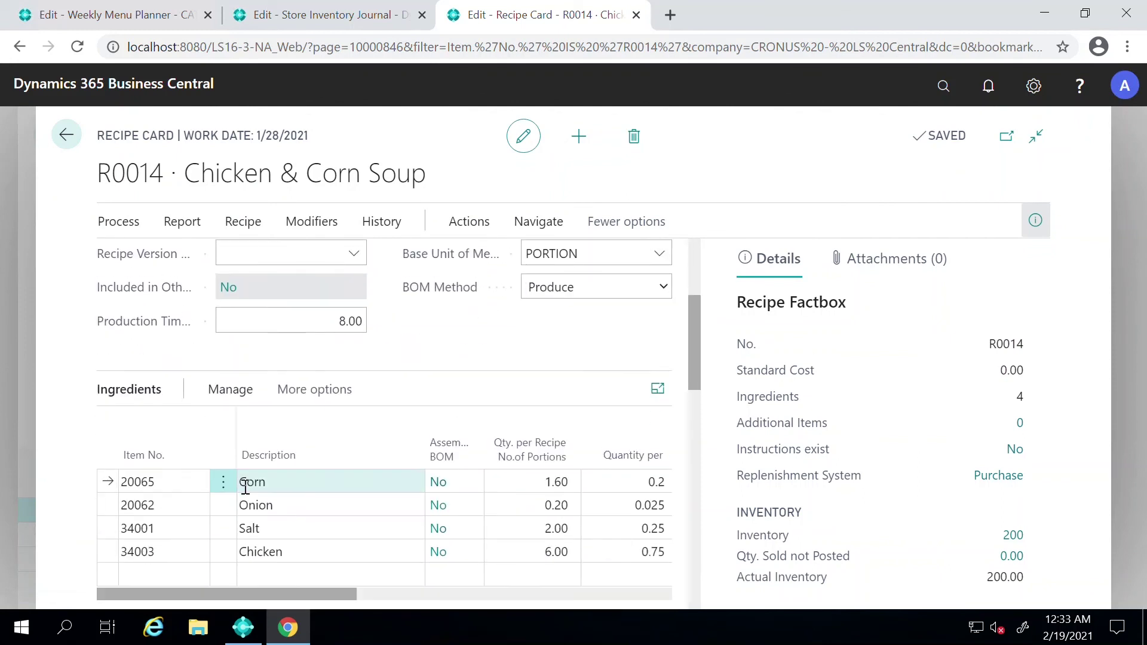
click(307, 483)
key(Down)
key(Down)
key(Down)
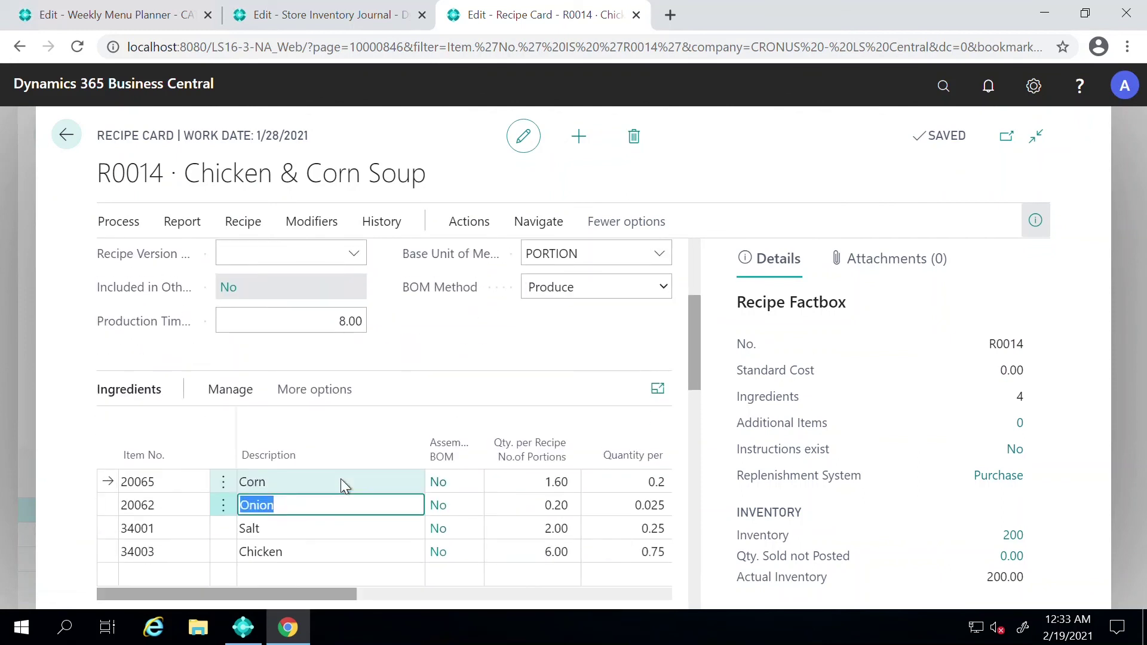
key(Tab)
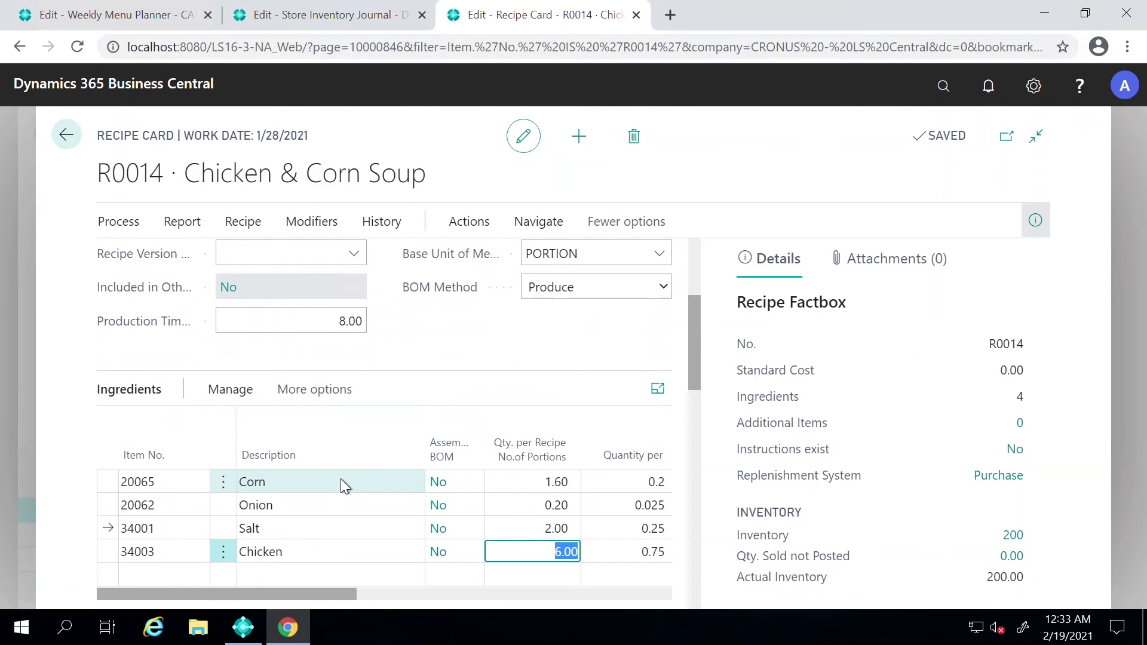
key(Up)
key(Up)
key(Up)
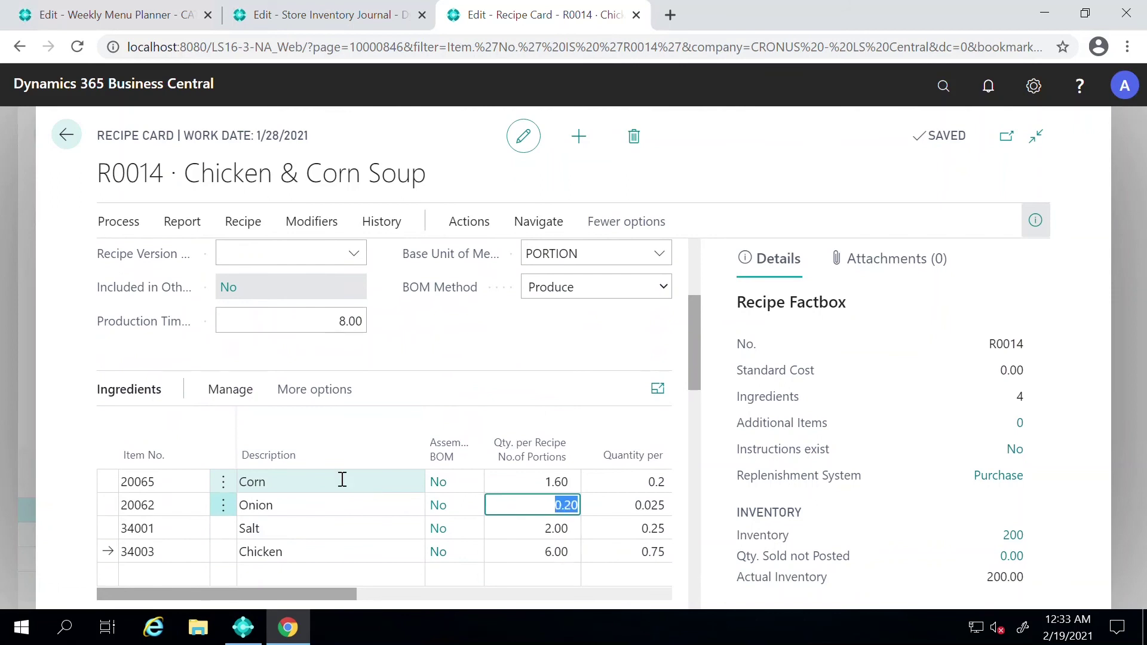
key(Down)
key(Tab)
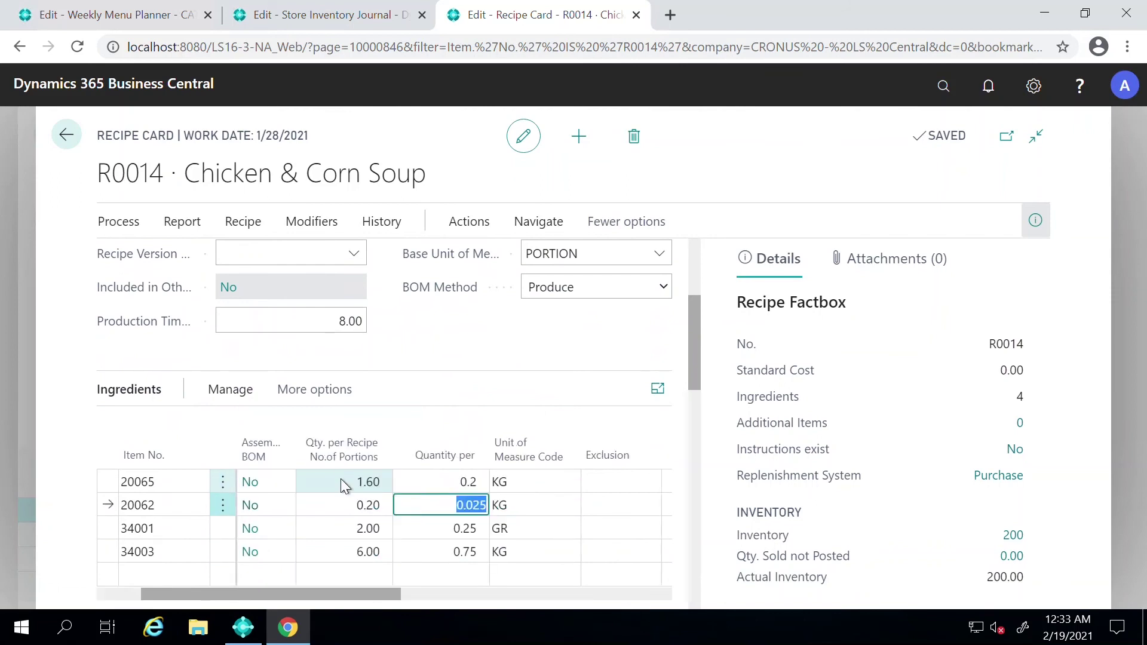
key(Tab)
key(shift+Tab)
key(Up)
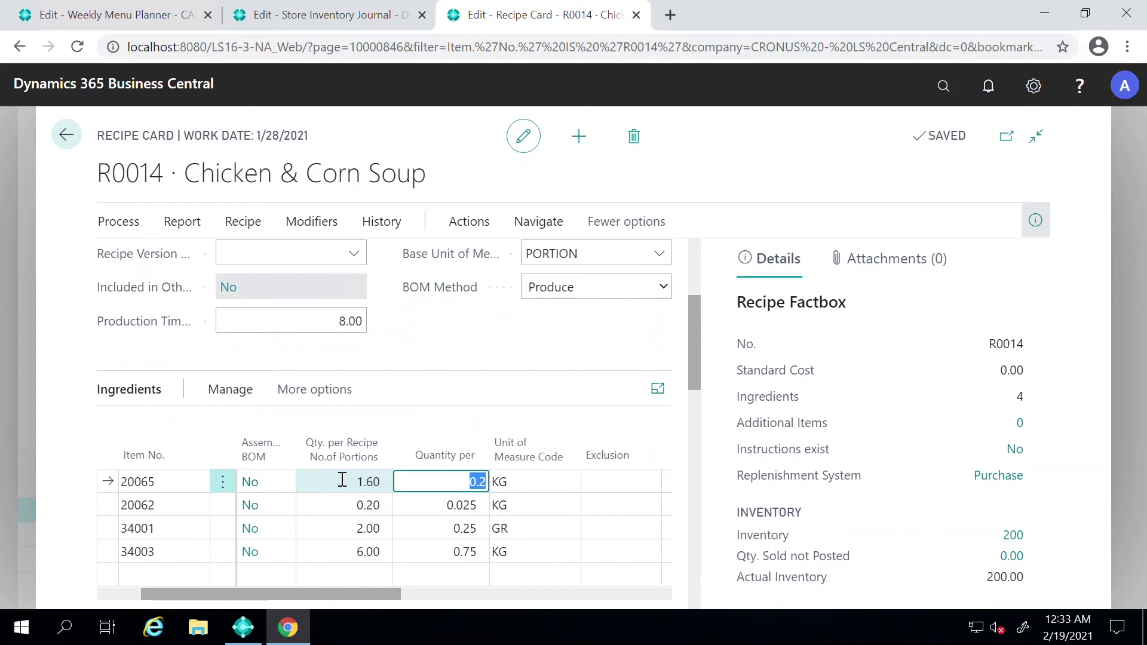
key(shift+Tab)
key(Tab)
key(Down)
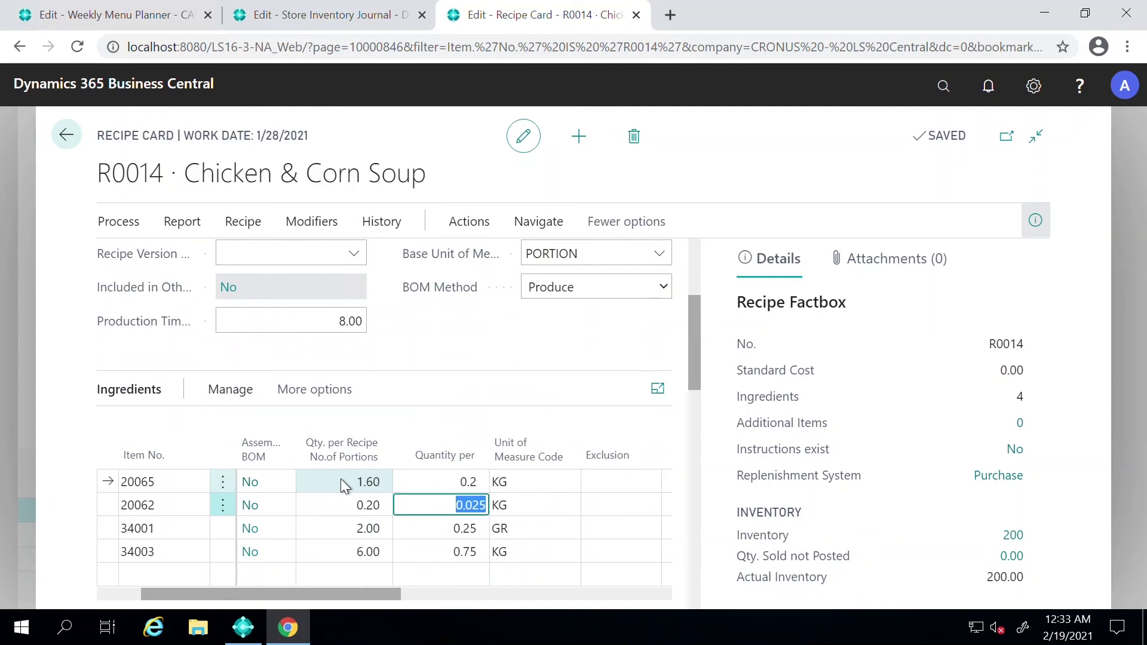
key(Down)
key(Down)
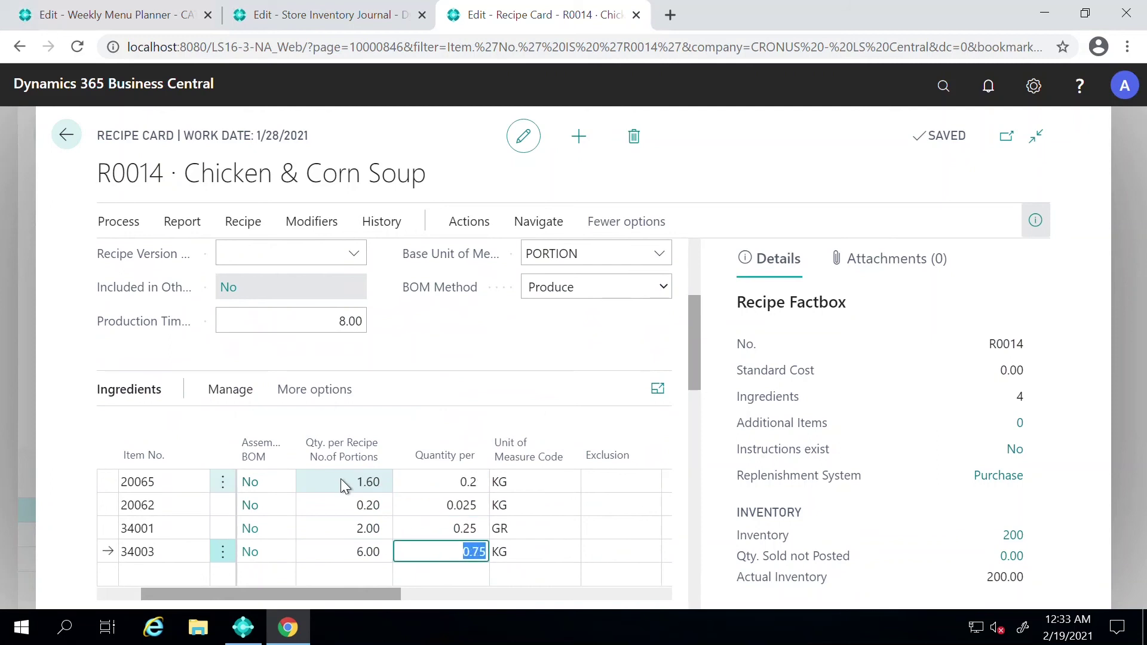
key(Tab)
key(Tab)
key(Tab)
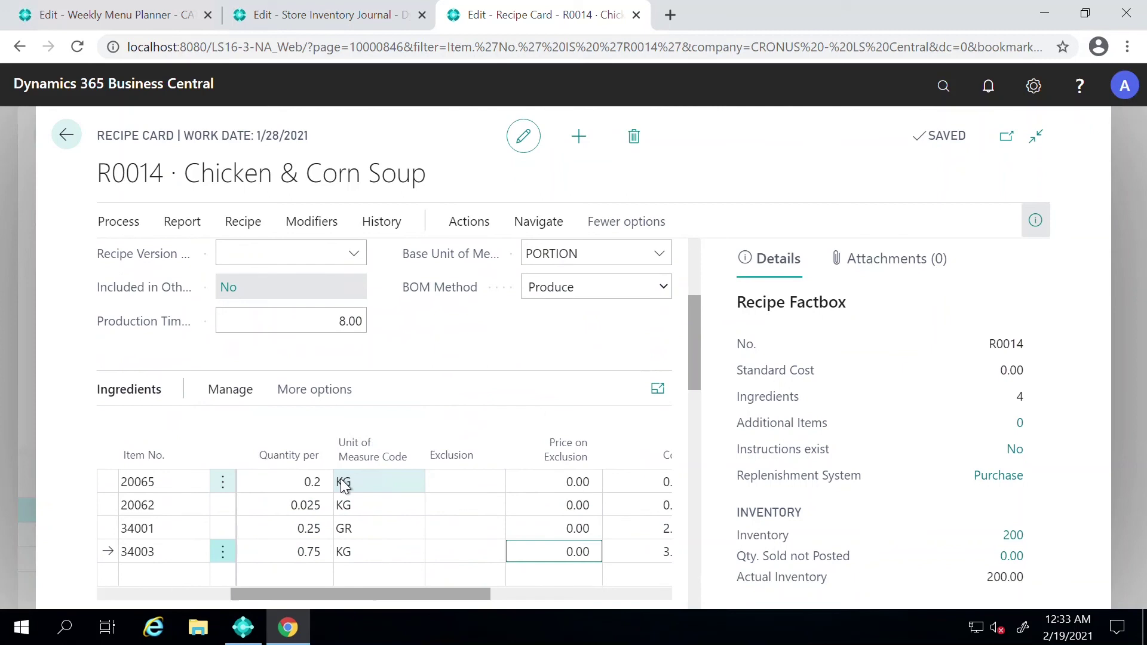
Check the ingredient cost values, then verify the 5.75 portion cost under General.
key(Tab)
key(Tab)
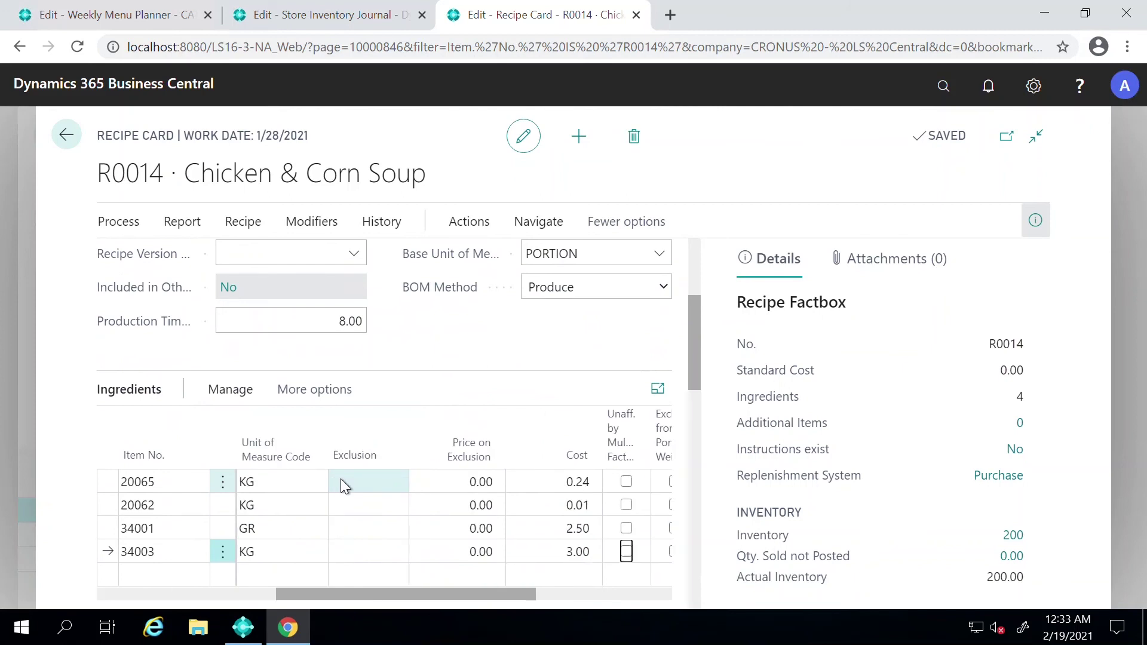
key(shift+Tab)
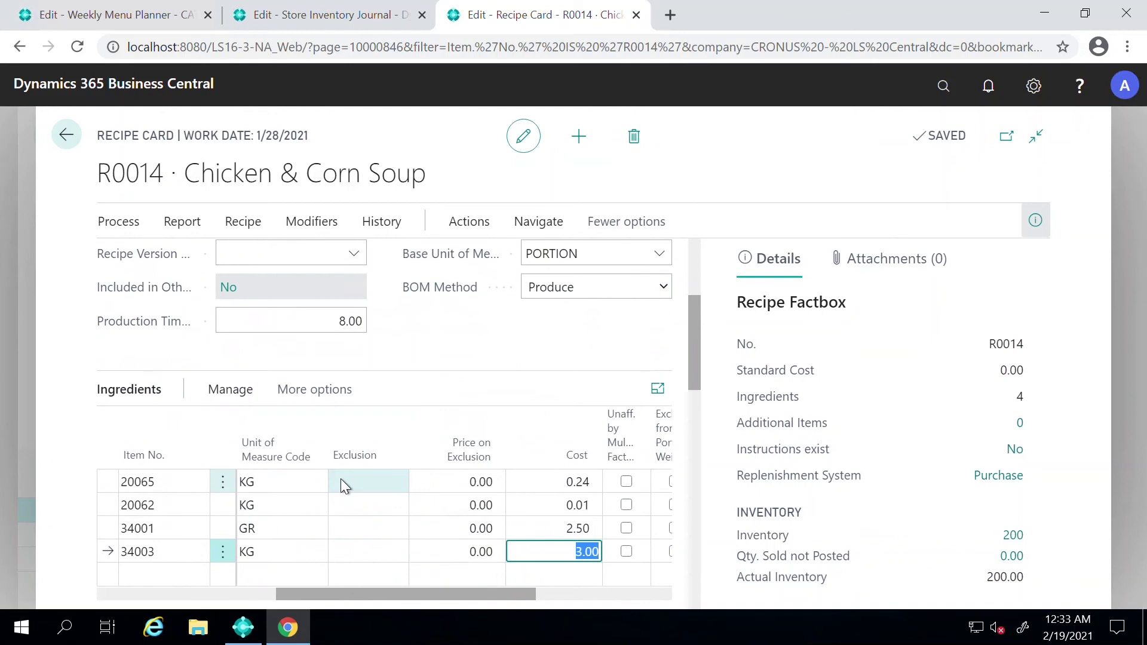
key(shift+Tab)
key(Up)
key(Up)
key(Up)
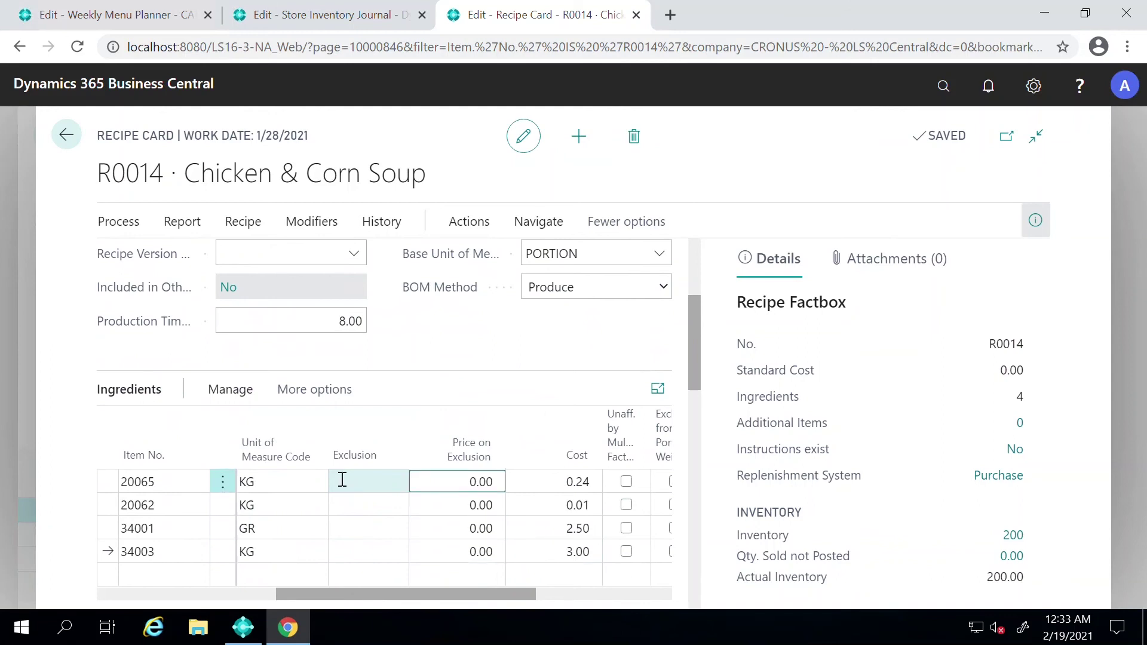
key(Tab)
key(Tab)
key(Tab)
key(Tab)
key(shift+Tab)
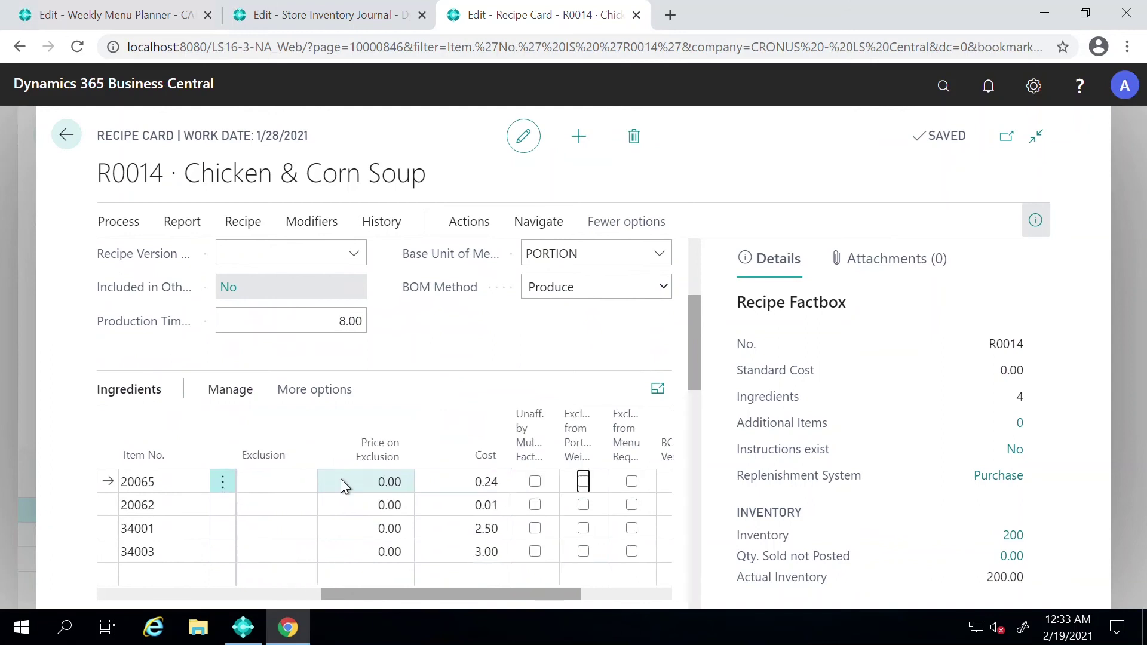
key(shift+Tab)
key(shift+Tab)
key(shift+Tab)
key(shift+Tab)
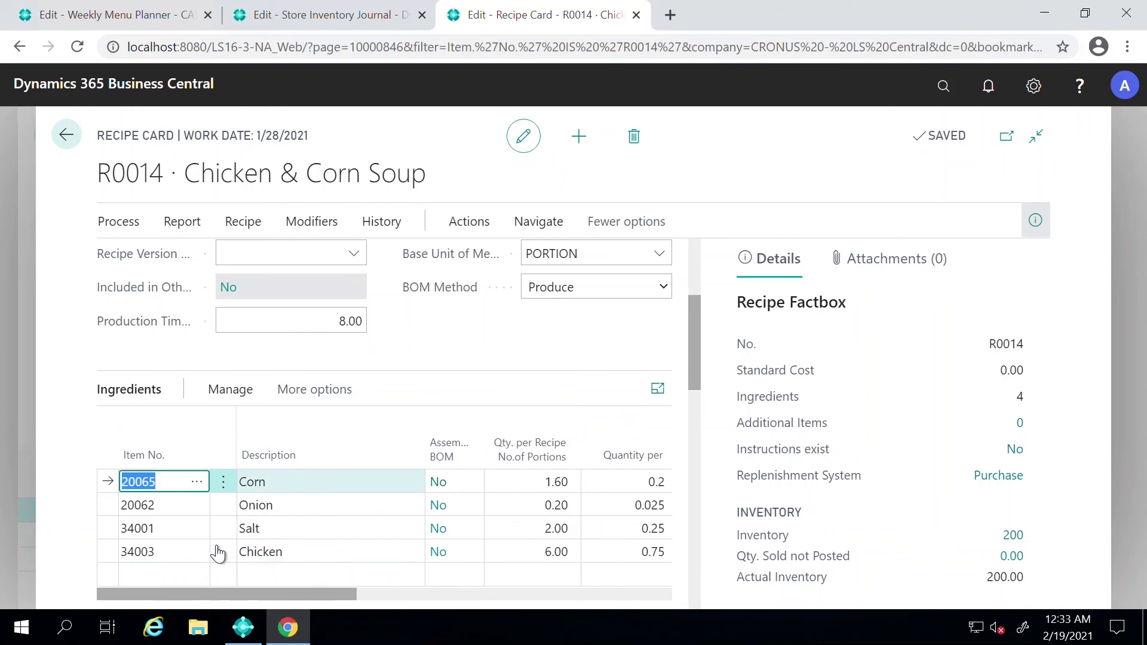
scroll(371, 320, up, 4)
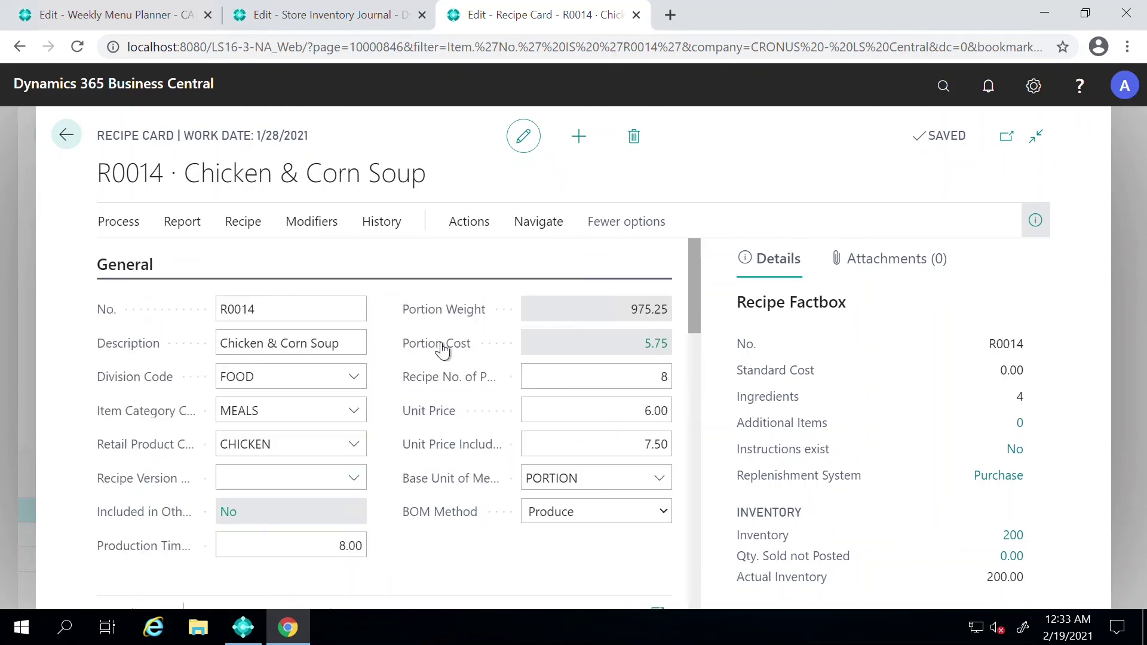
drag(356, 342, 215, 338)
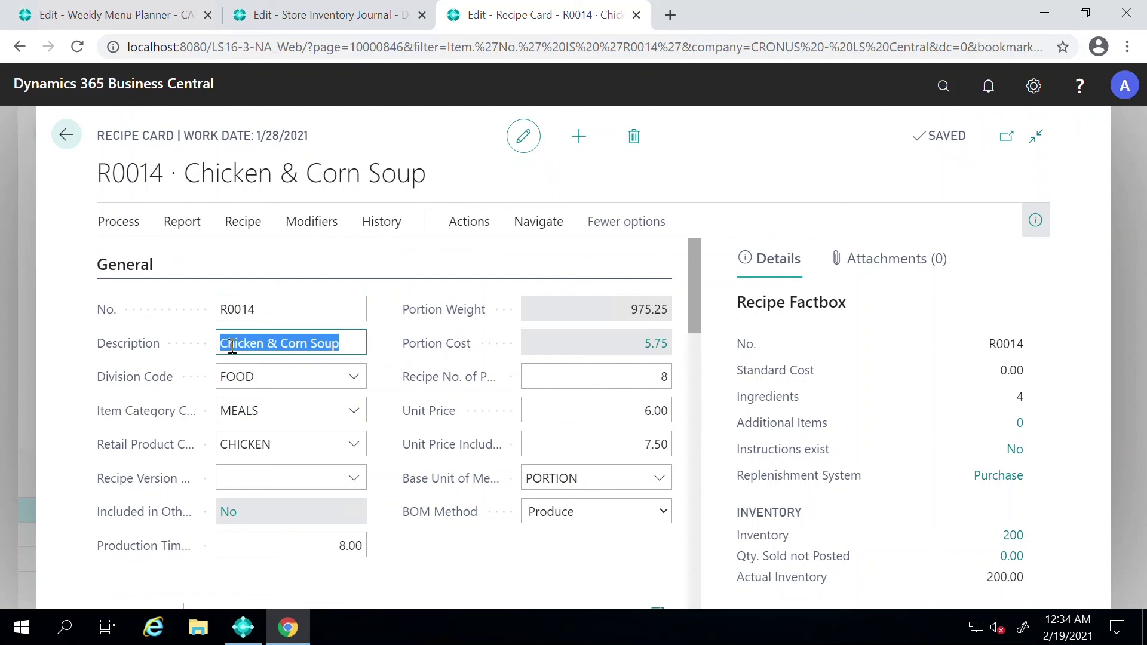
Produce all CATLUNCH day plan recipes, then bring up the Brown Sauce line's navigation options.
click(67, 137)
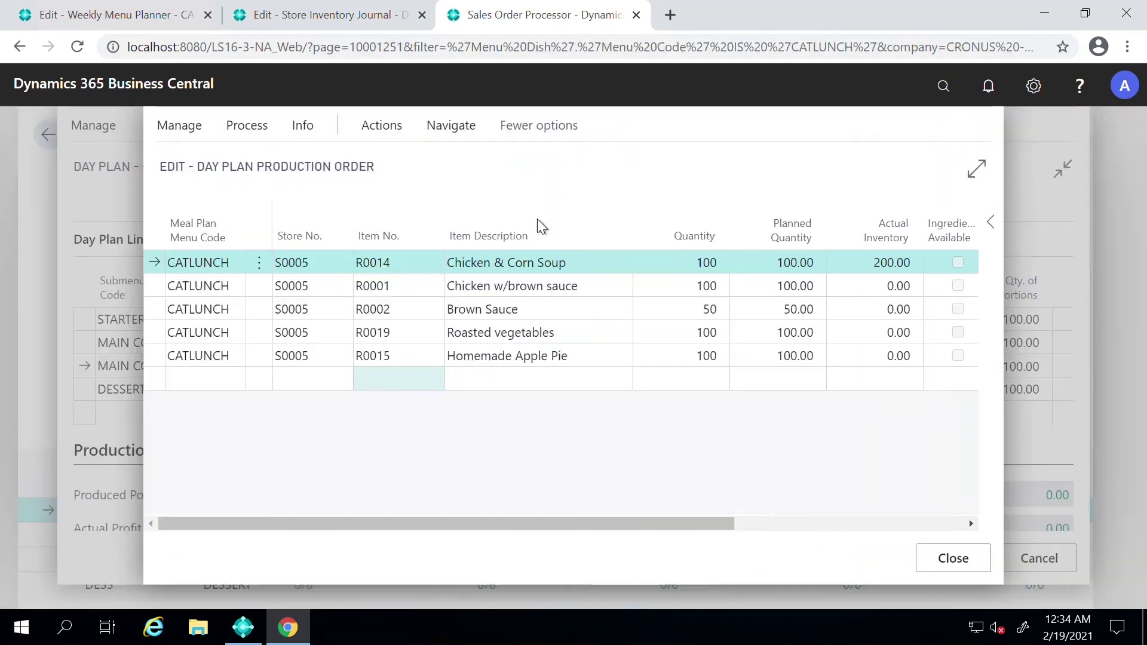
click(385, 126)
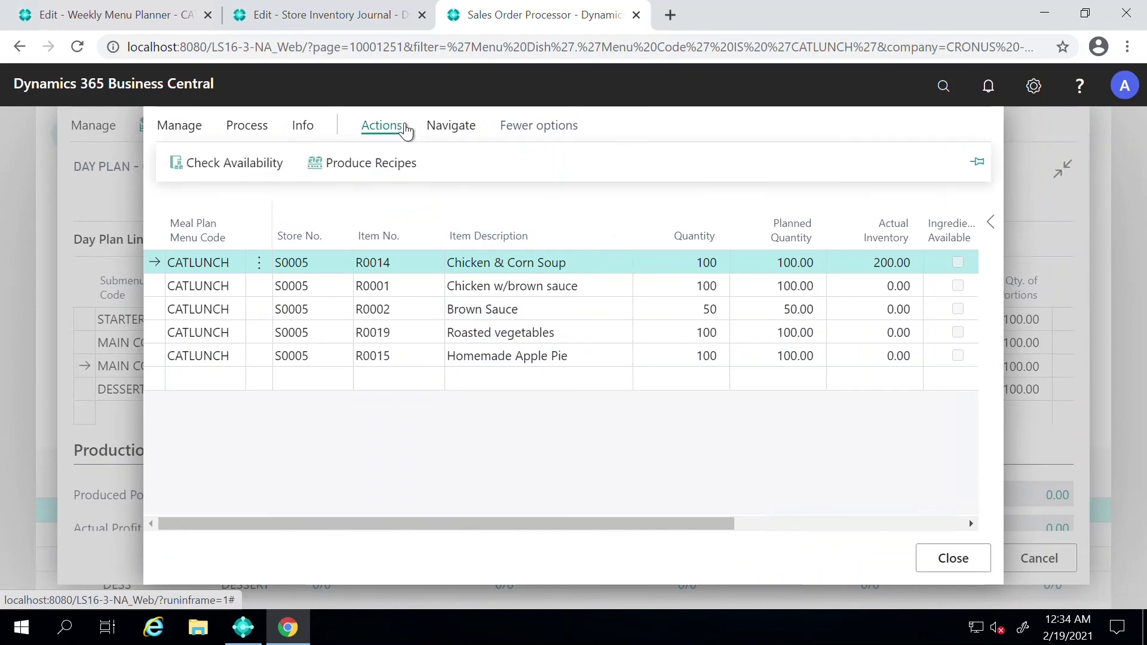
click(372, 162)
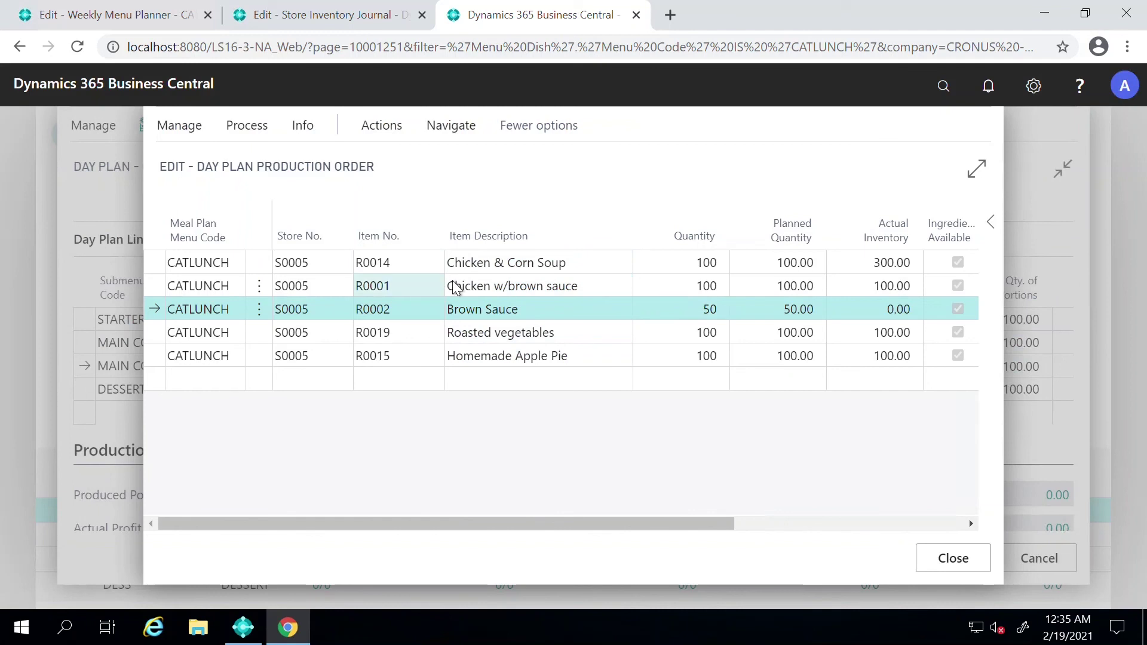
click(467, 129)
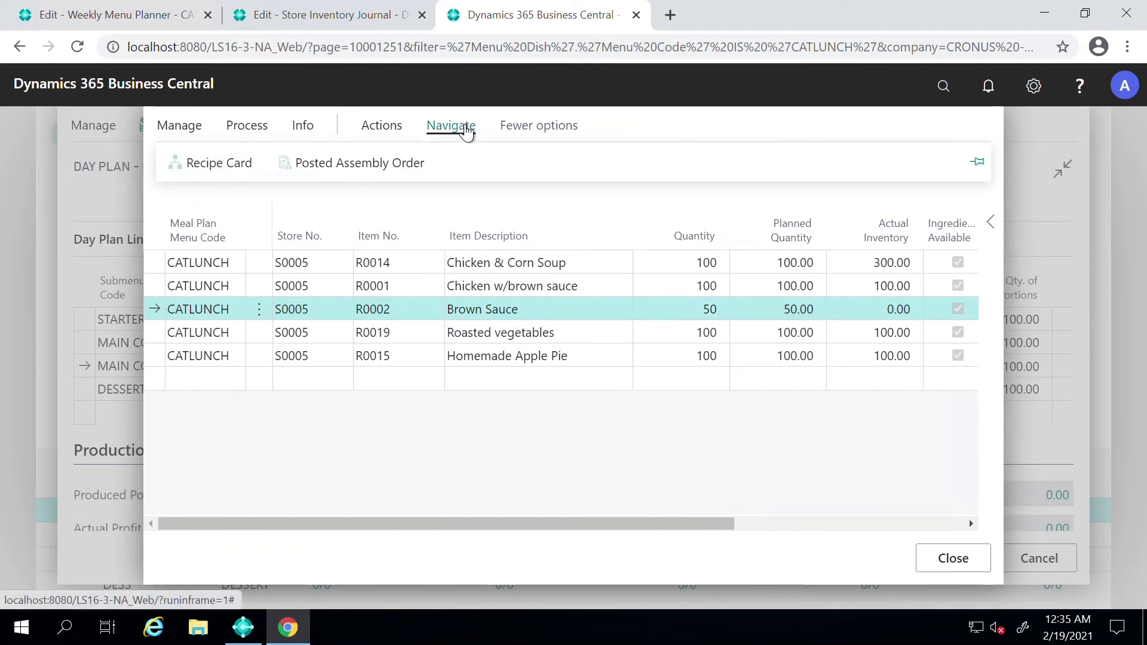
Review posted assembly order AP00003 (50 Brown Sauce portions, cost 118.92) and find its related entries.
click(327, 165)
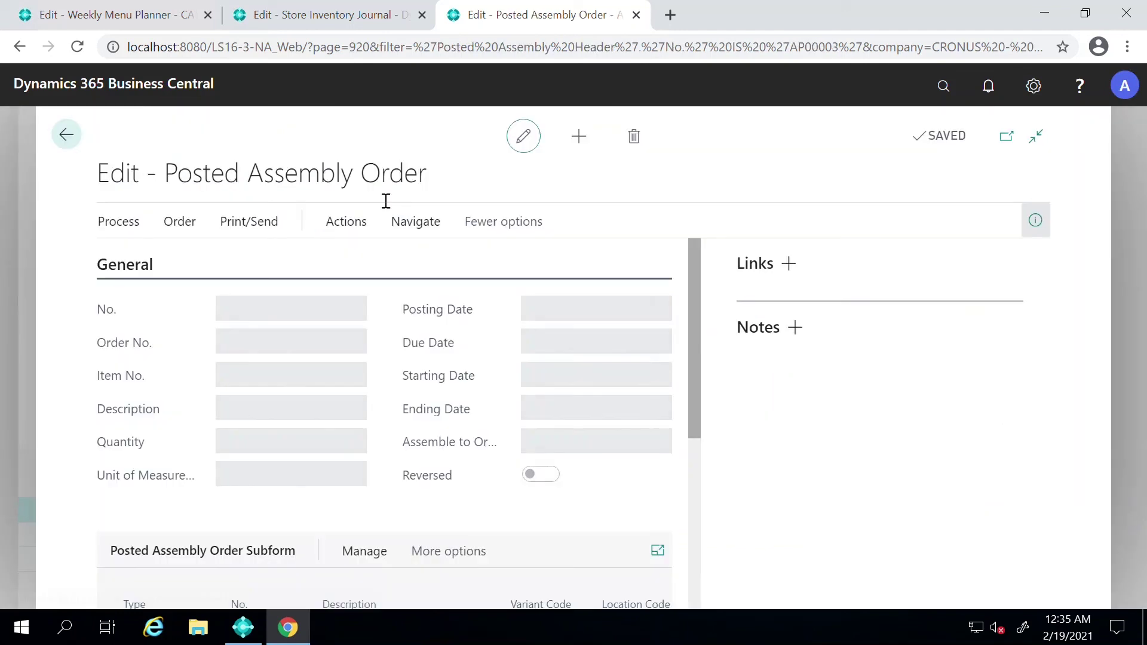
drag(698, 260, 700, 386)
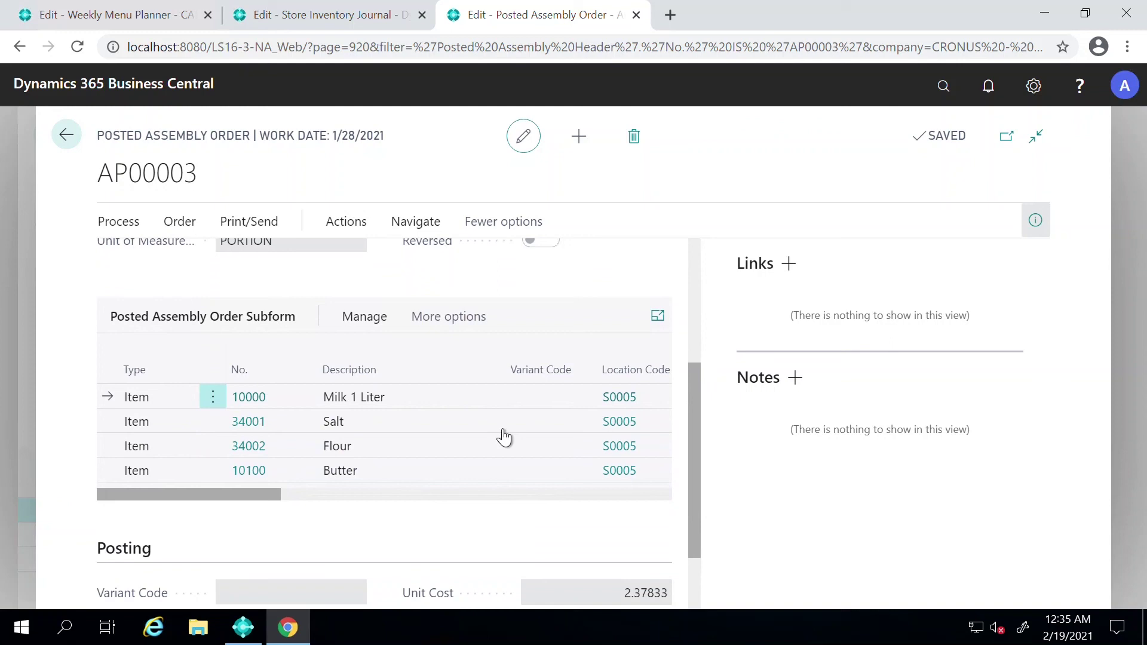
drag(221, 493, 303, 458)
scroll(303, 457, down, 2)
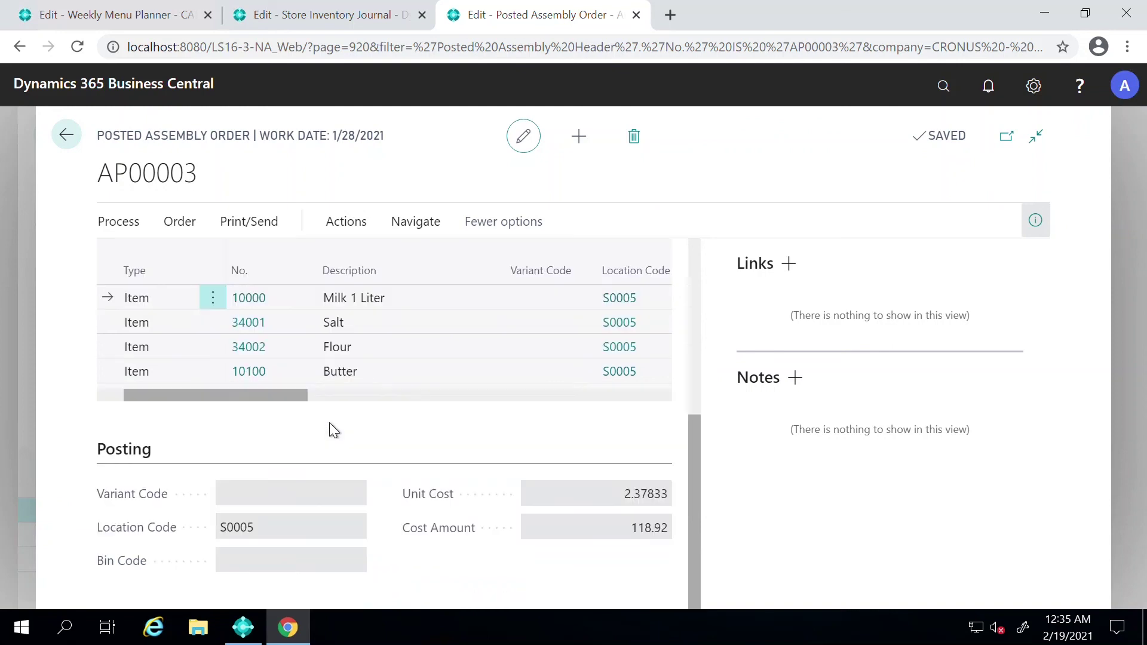
drag(303, 393, 463, 389)
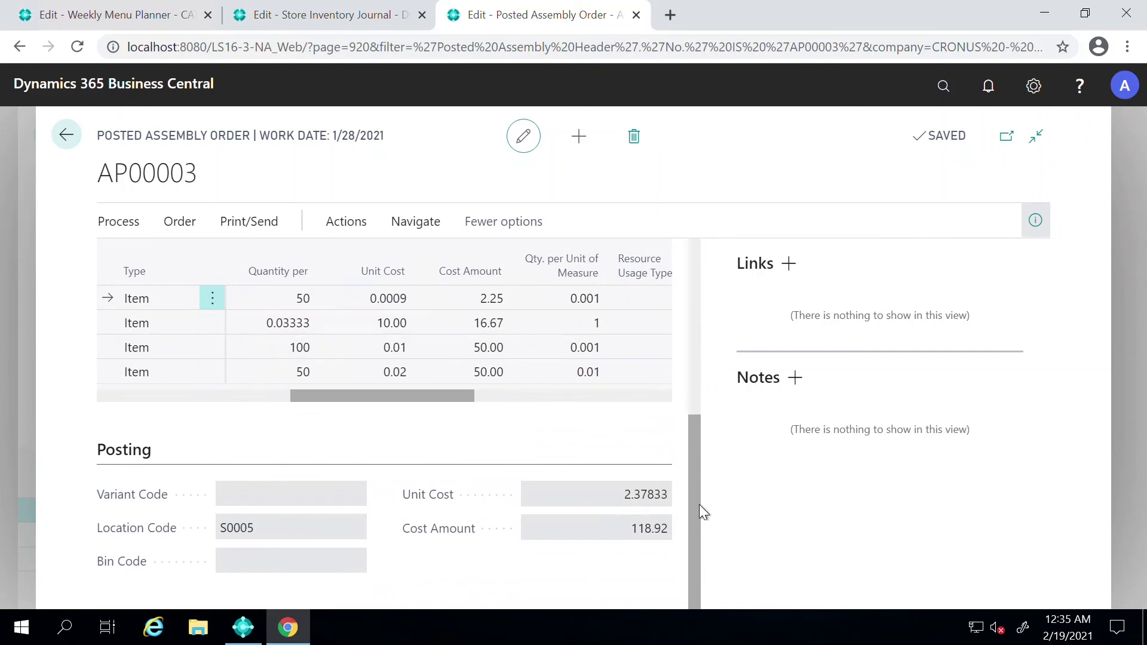
drag(699, 504, 716, 260)
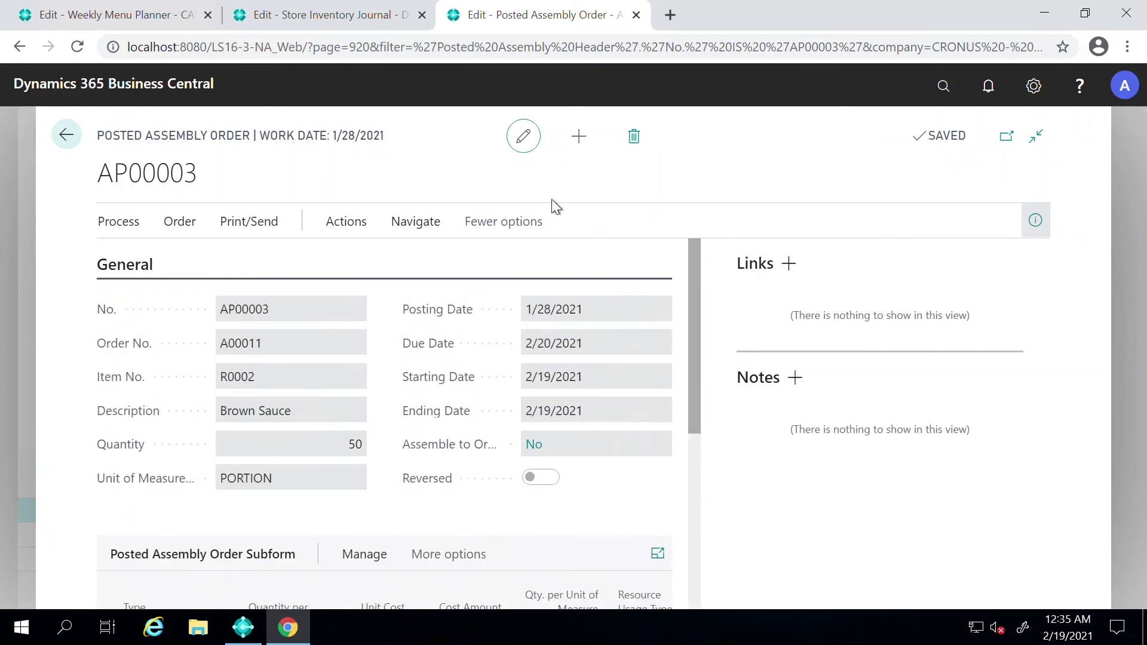
click(366, 231)
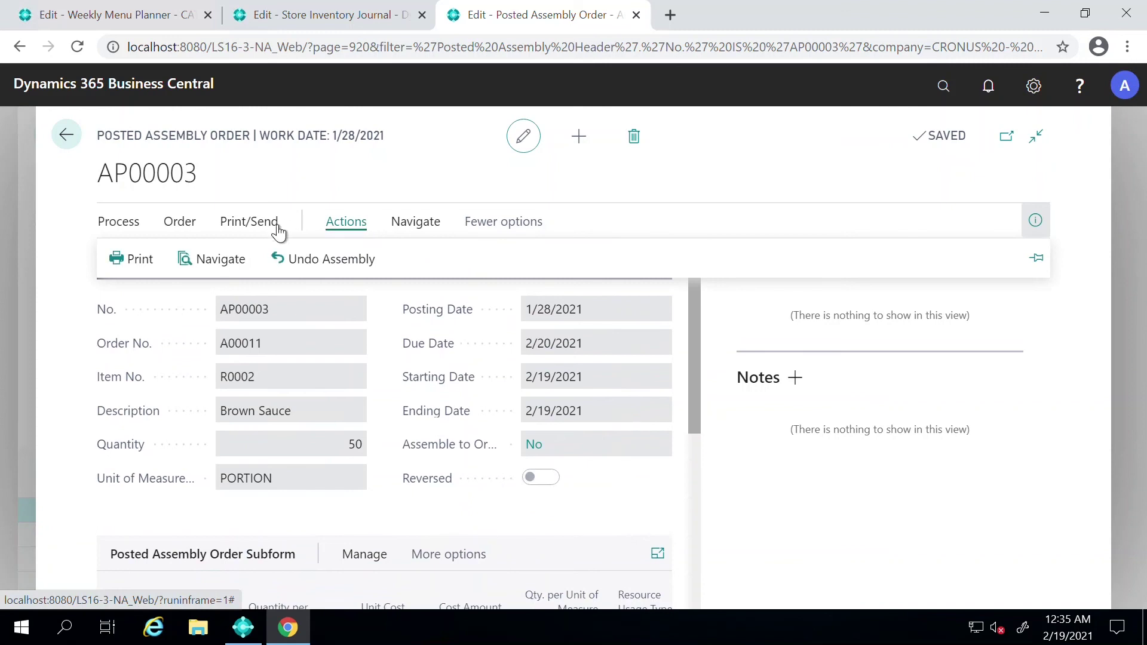
click(200, 261)
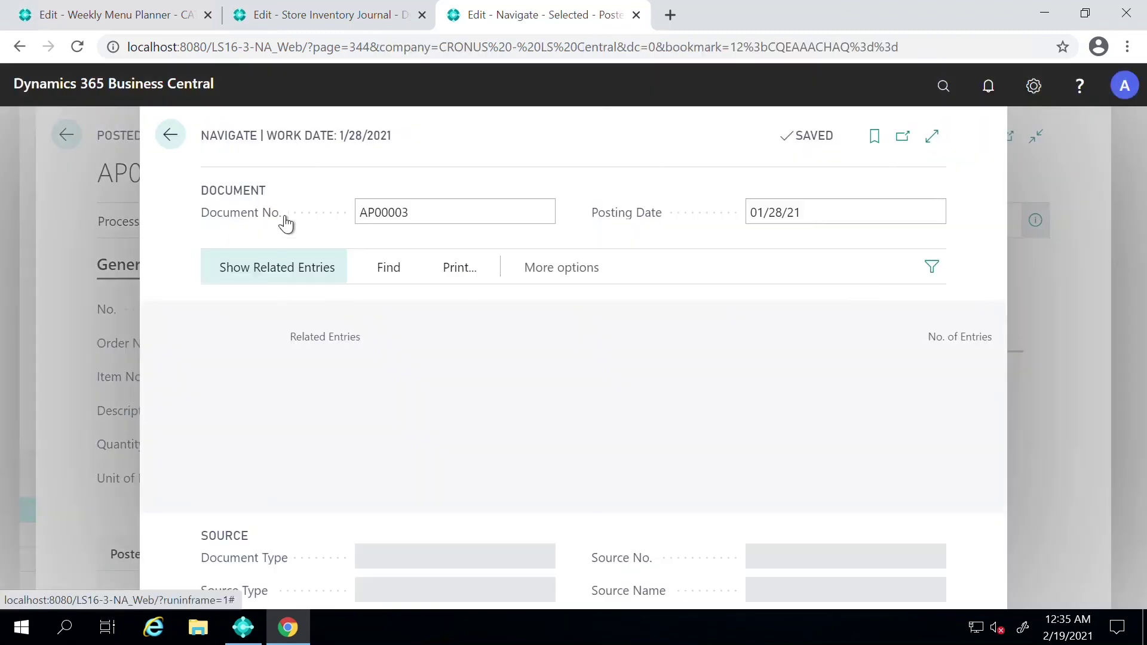
List the five item ledger entries related to AP00003.
click(352, 392)
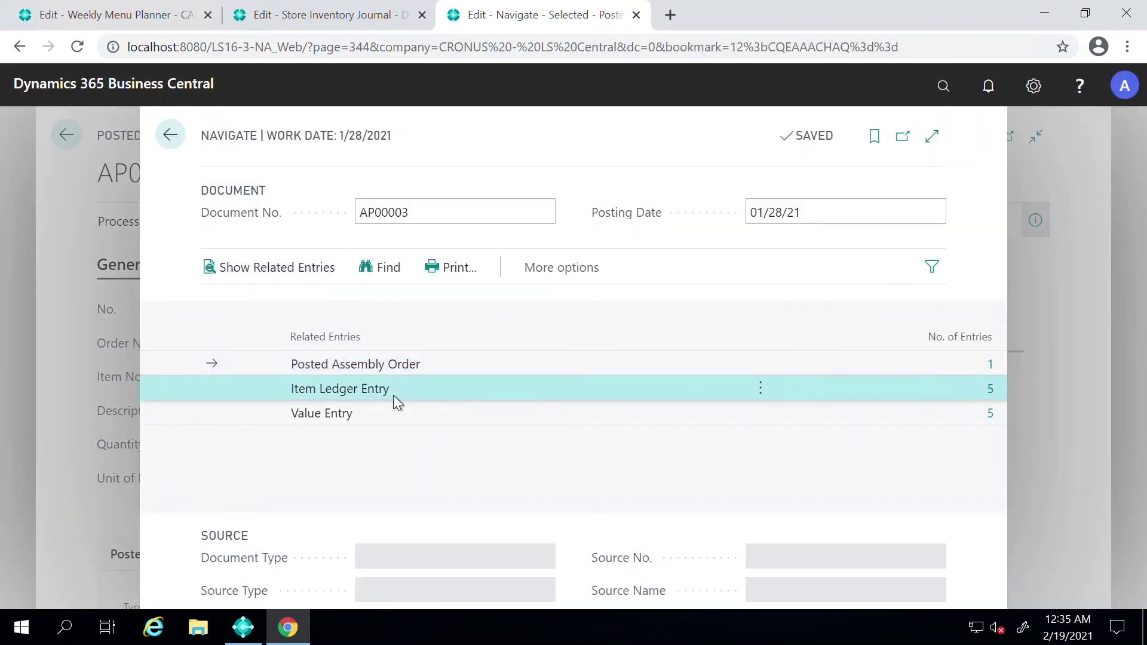
click(990, 389)
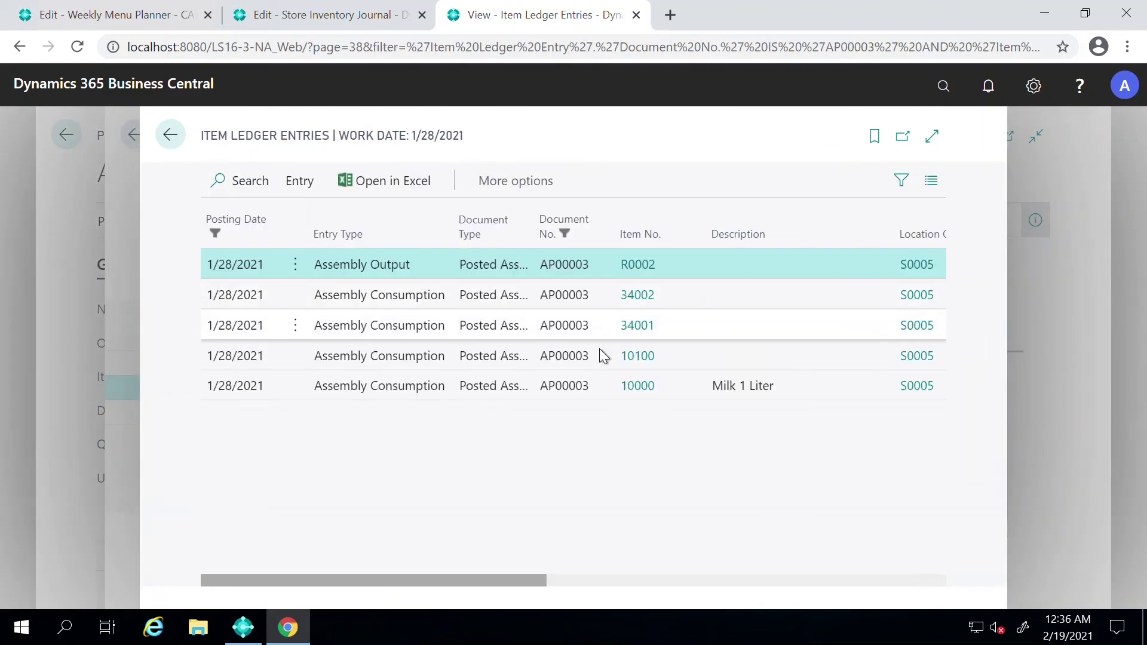
drag(510, 580, 339, 590)
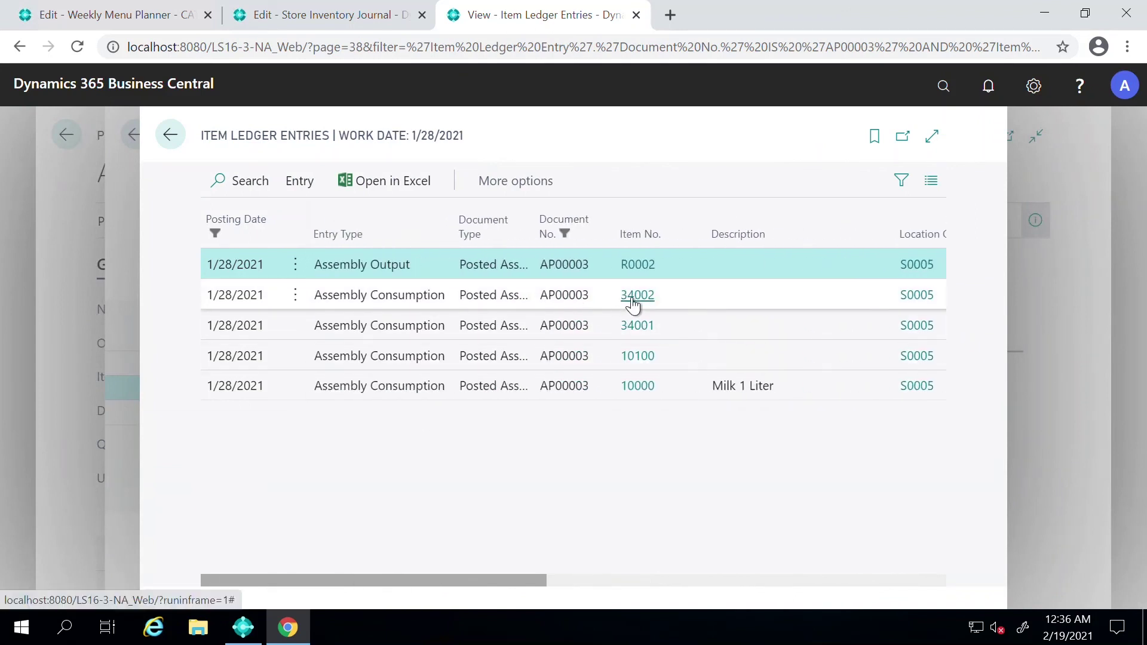
Look up the consumed ingredient items 34002, 34001 and 10100.
click(634, 303)
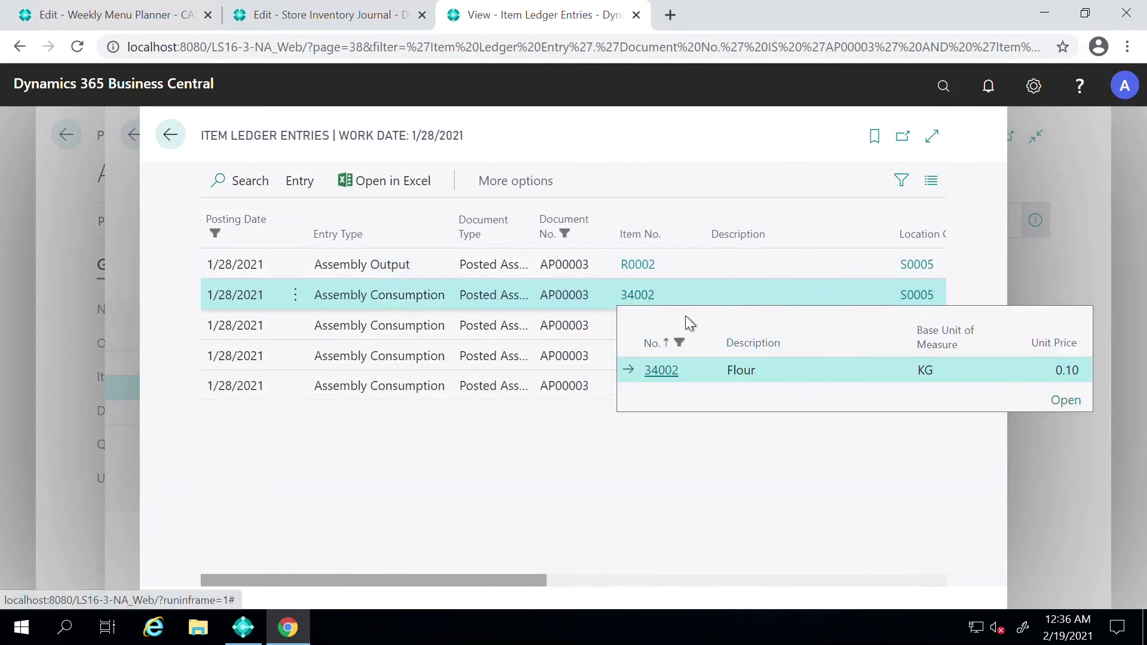
click(660, 453)
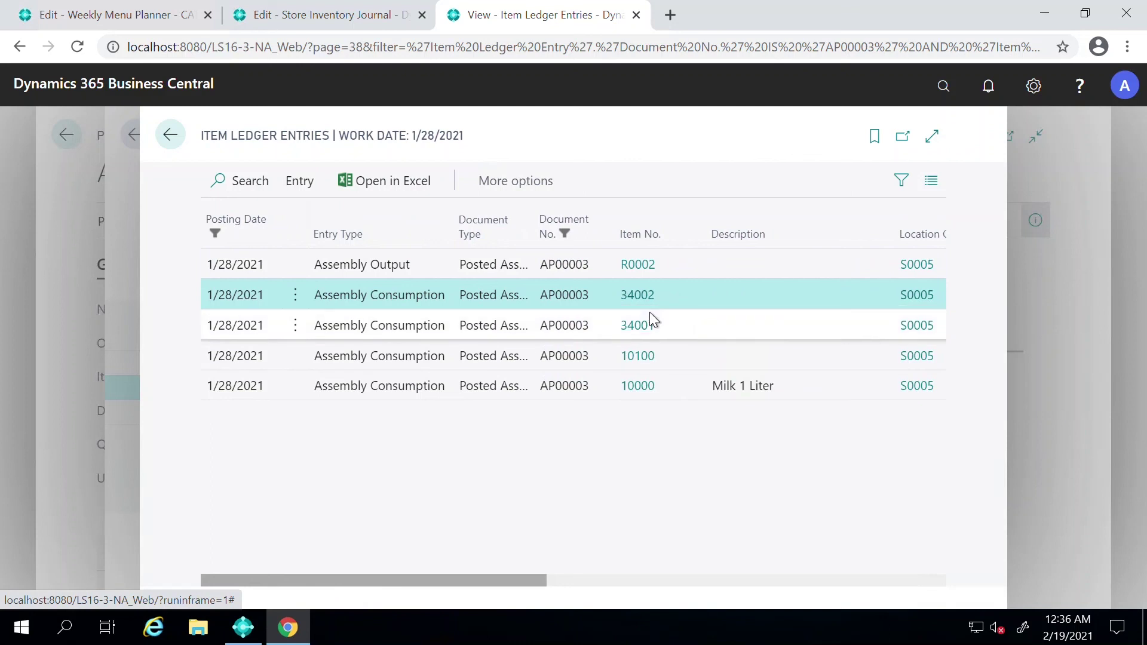
click(649, 323)
click(686, 500)
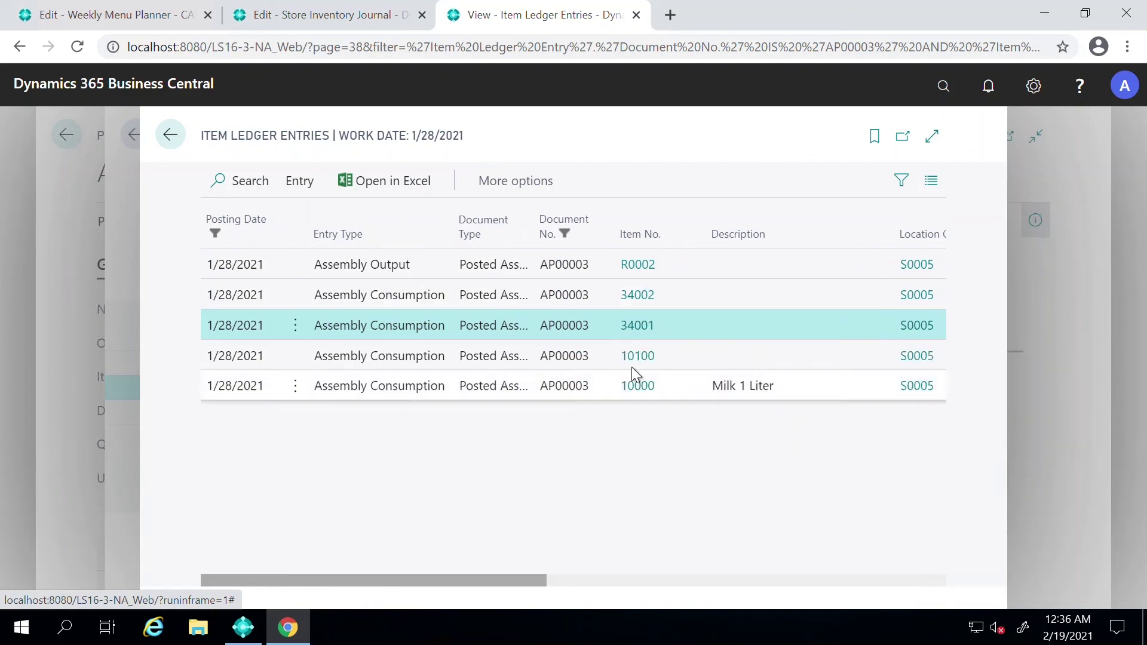
click(633, 358)
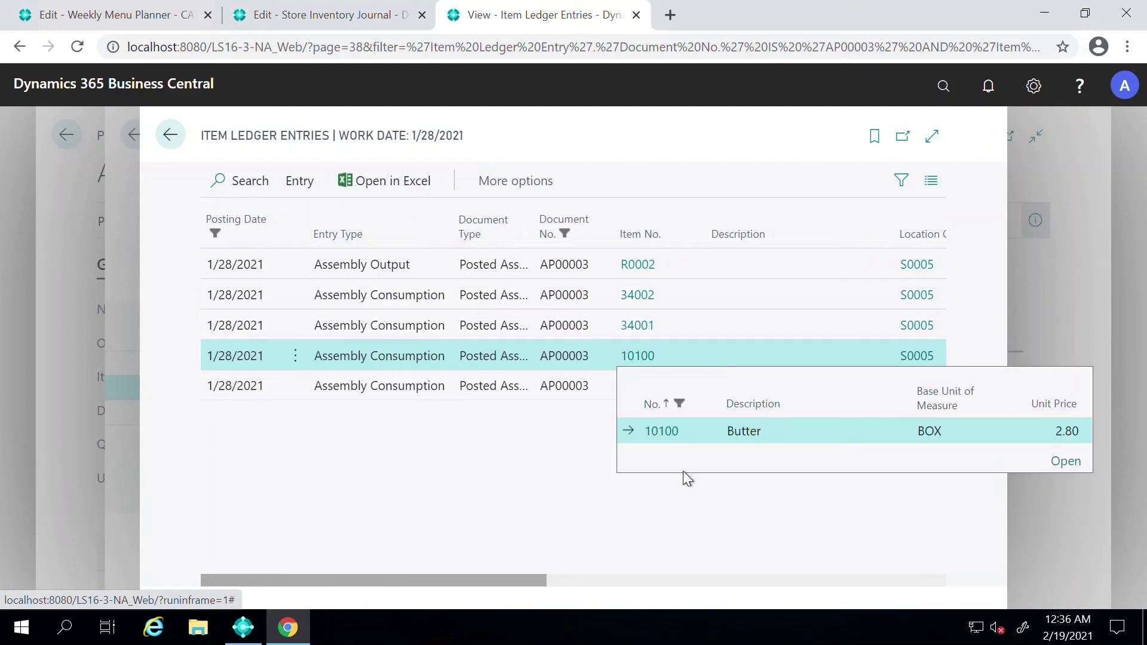
click(591, 456)
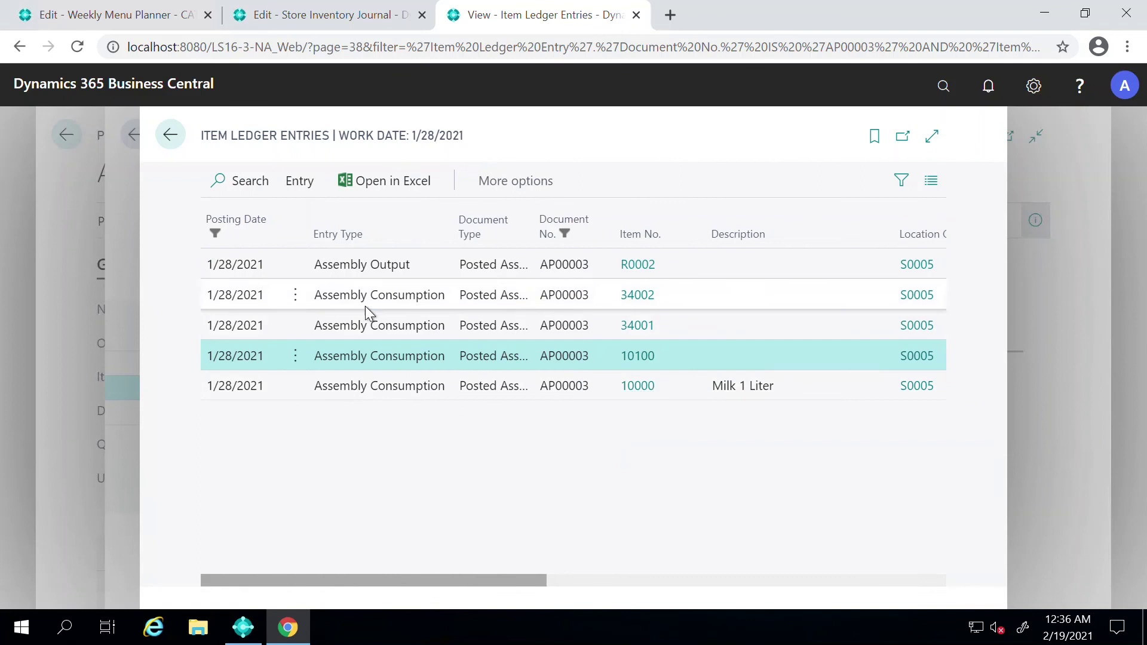
Preview output item R0002 and check its Brown Sauce quantity of 50.
drag(525, 576, 737, 572)
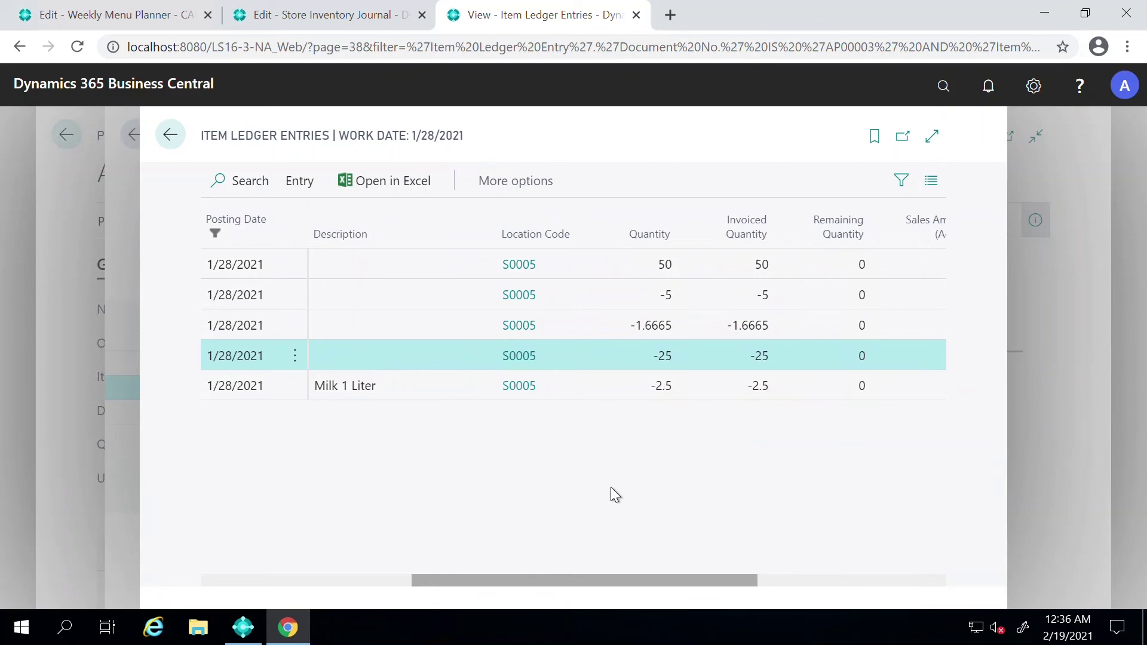
drag(651, 580, 334, 596)
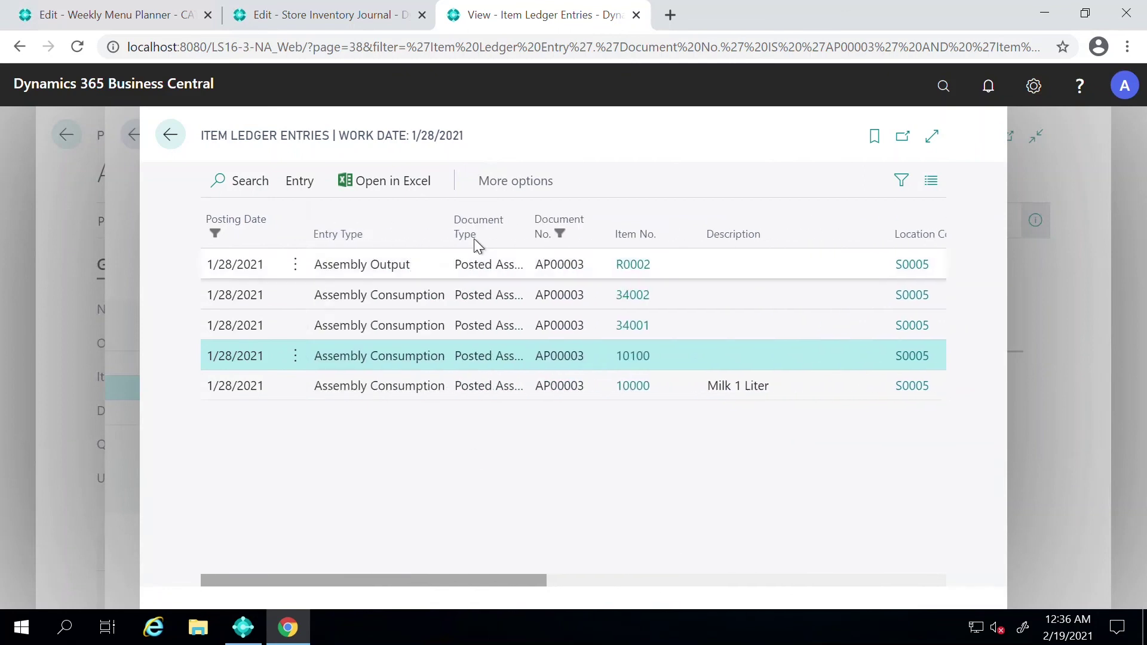
click(638, 264)
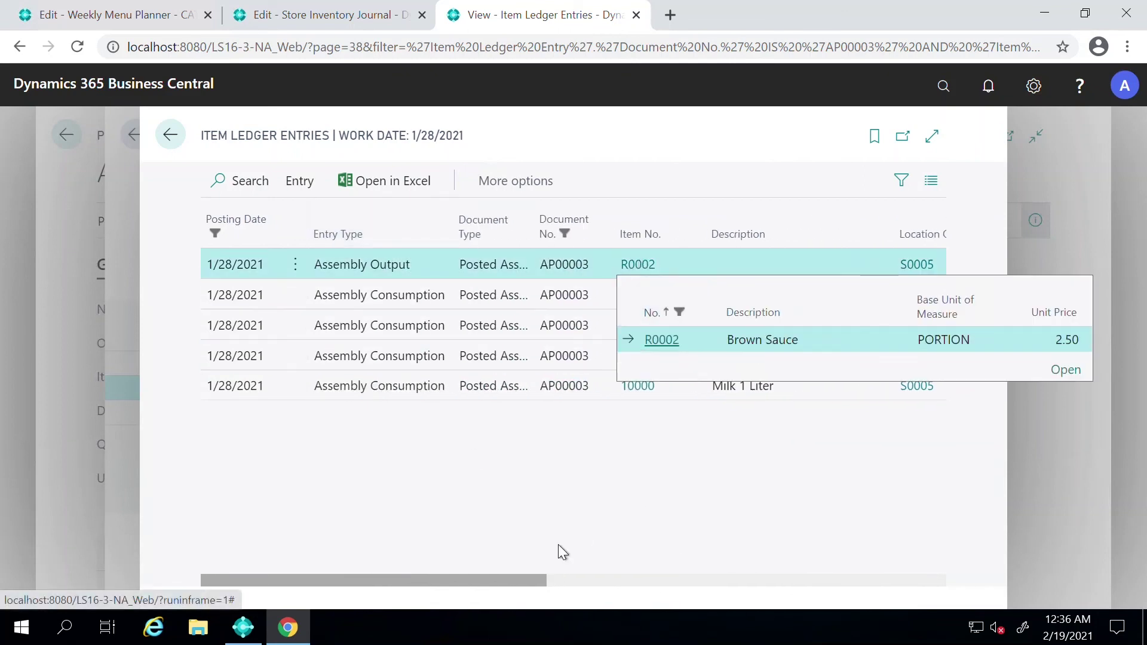
drag(514, 582, 664, 585)
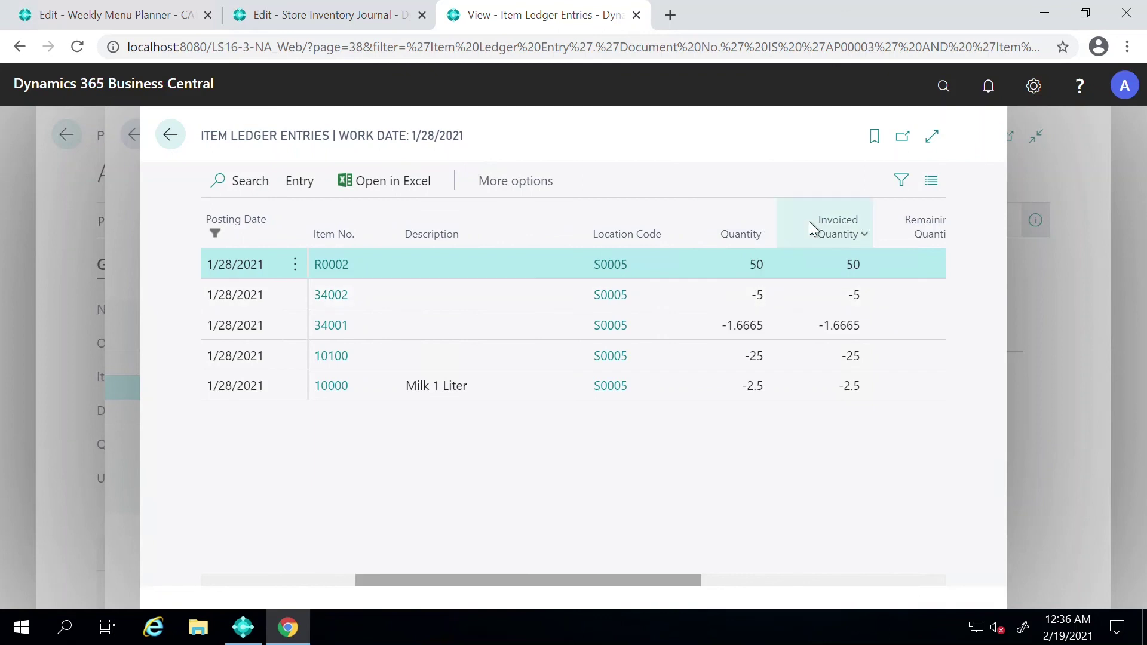
Back out of Navigate, AP00003 and the Day Plan Production Order to the week 9 planner.
click(170, 137)
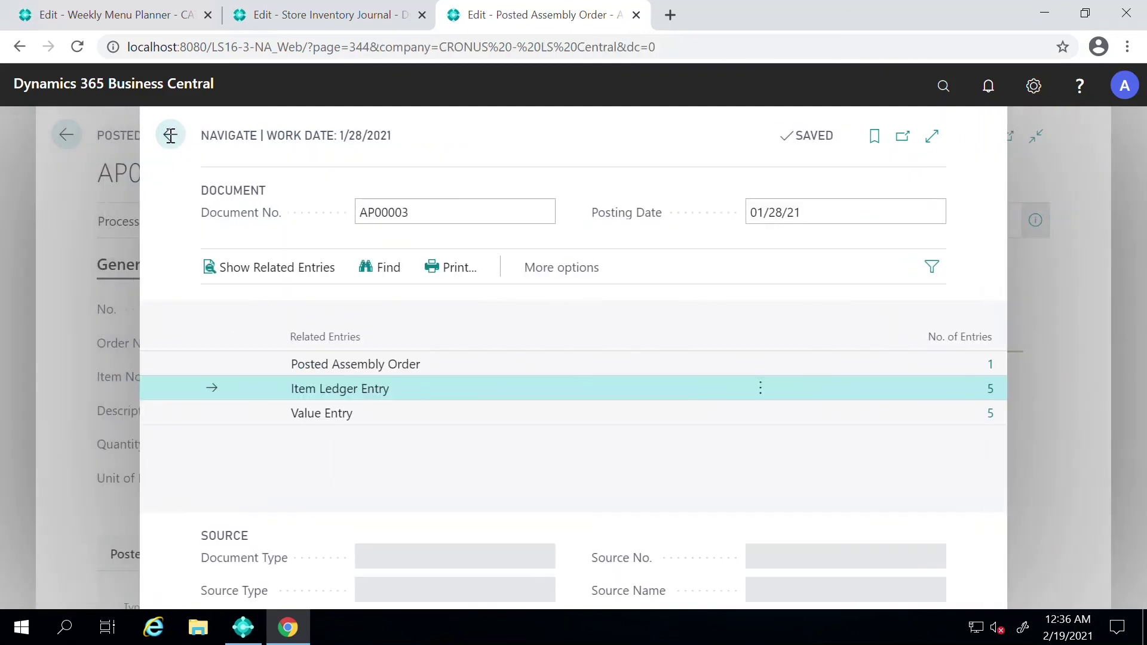
click(171, 136)
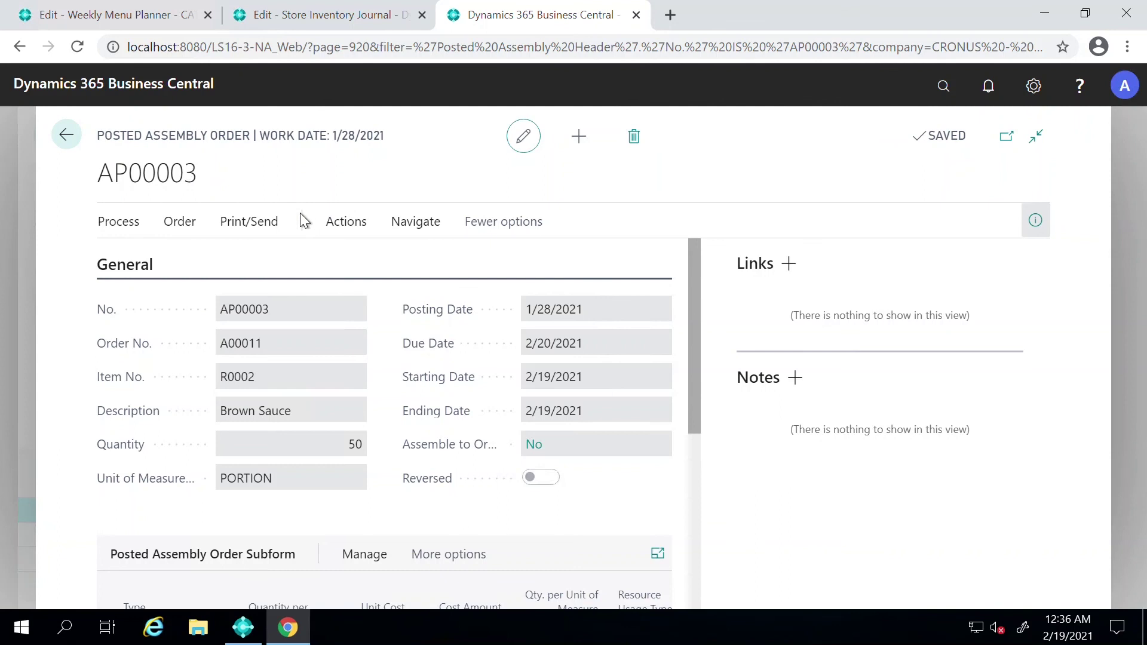
click(65, 137)
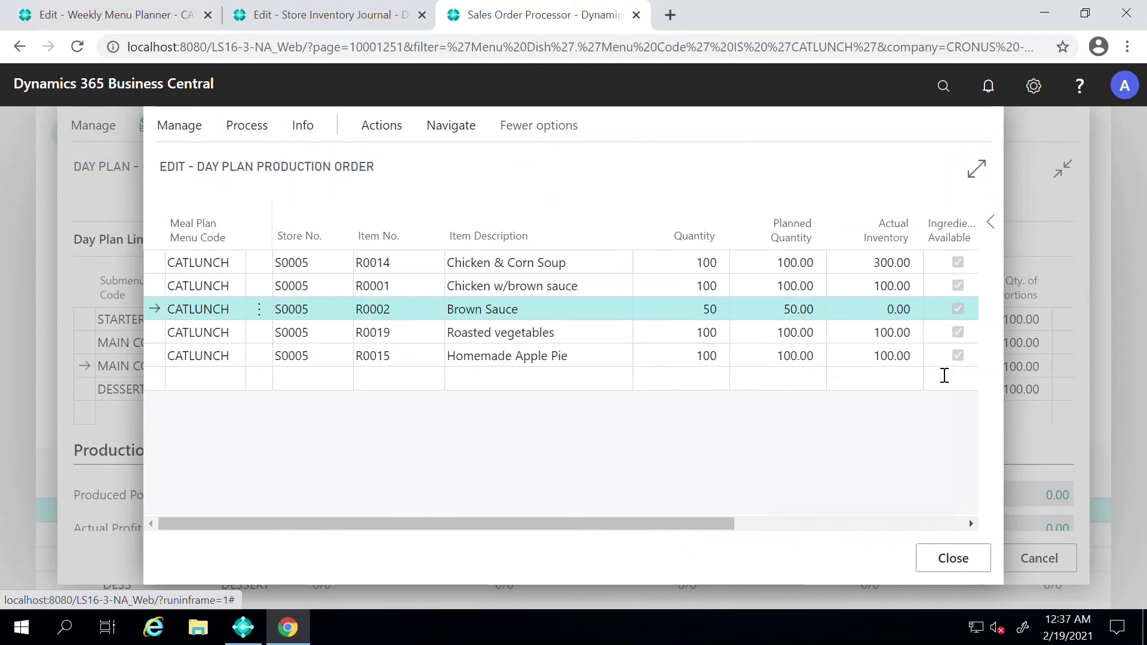
click(953, 558)
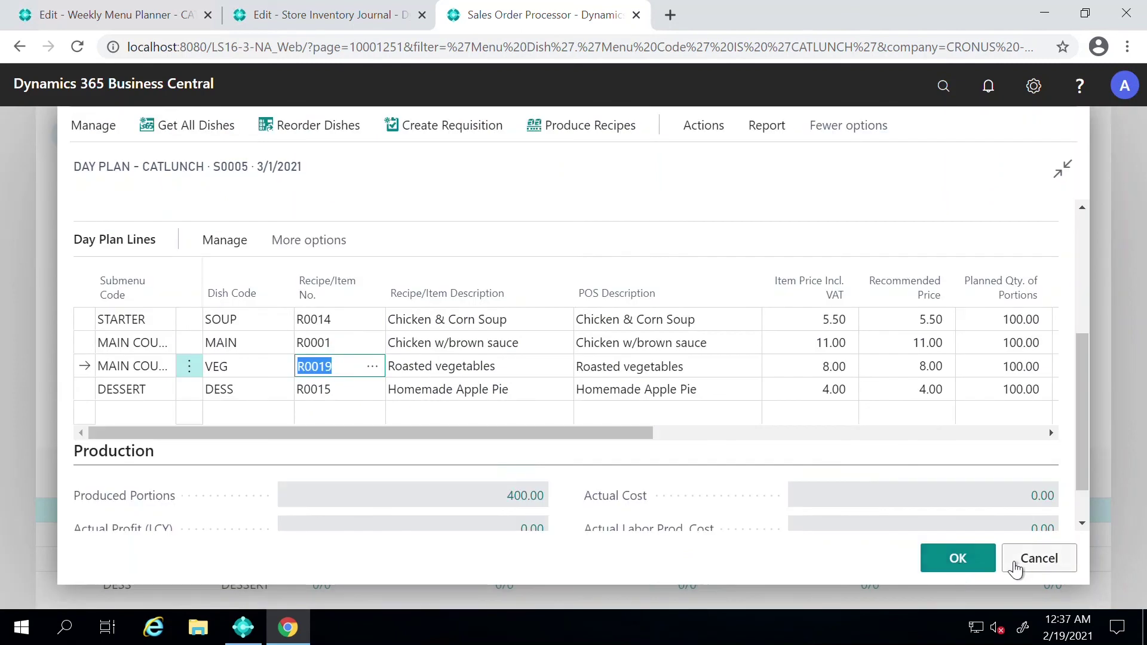
click(957, 561)
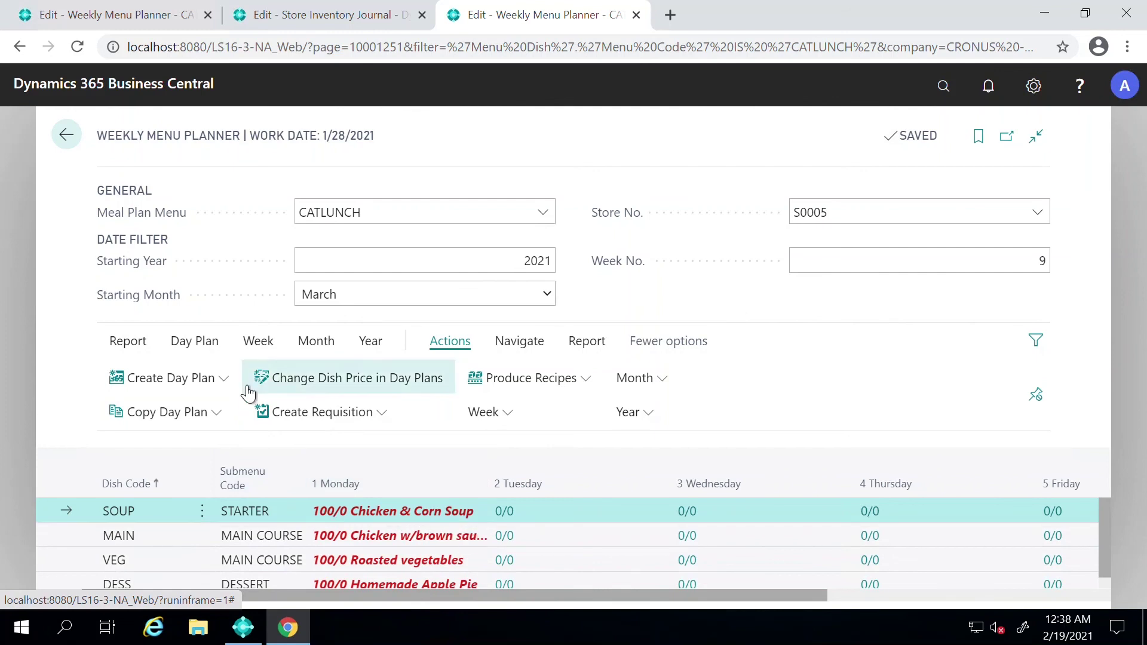
scroll(451, 529, down, 1)
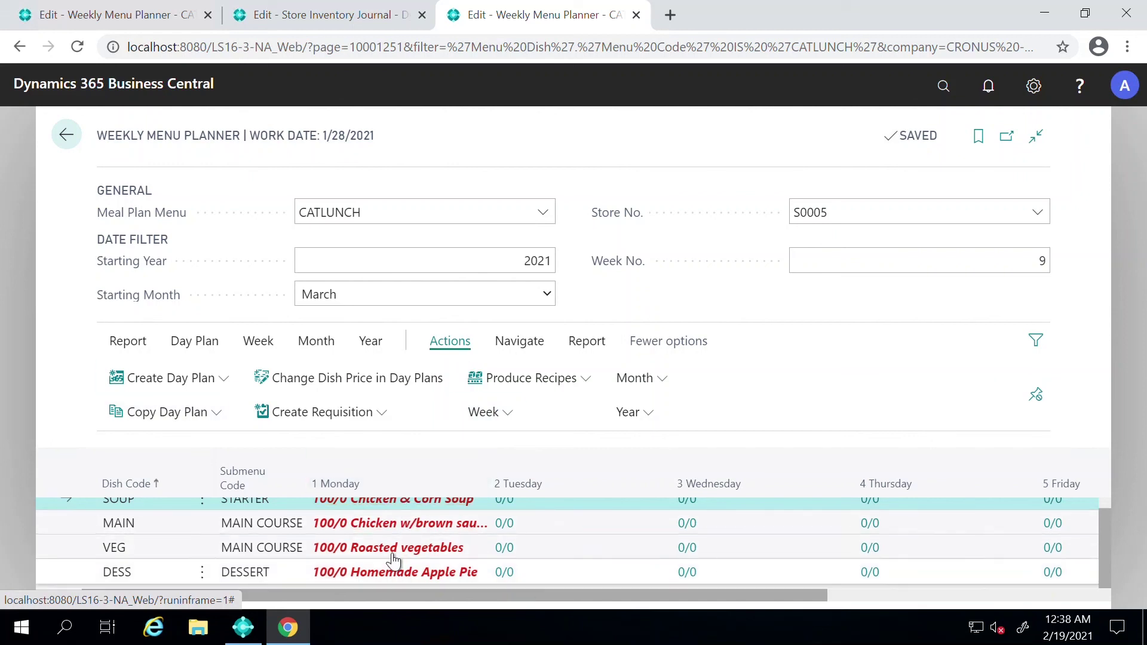
Copy the Monday day plan through 3/7/2021 to store S0005, overriding existing lines.
click(225, 419)
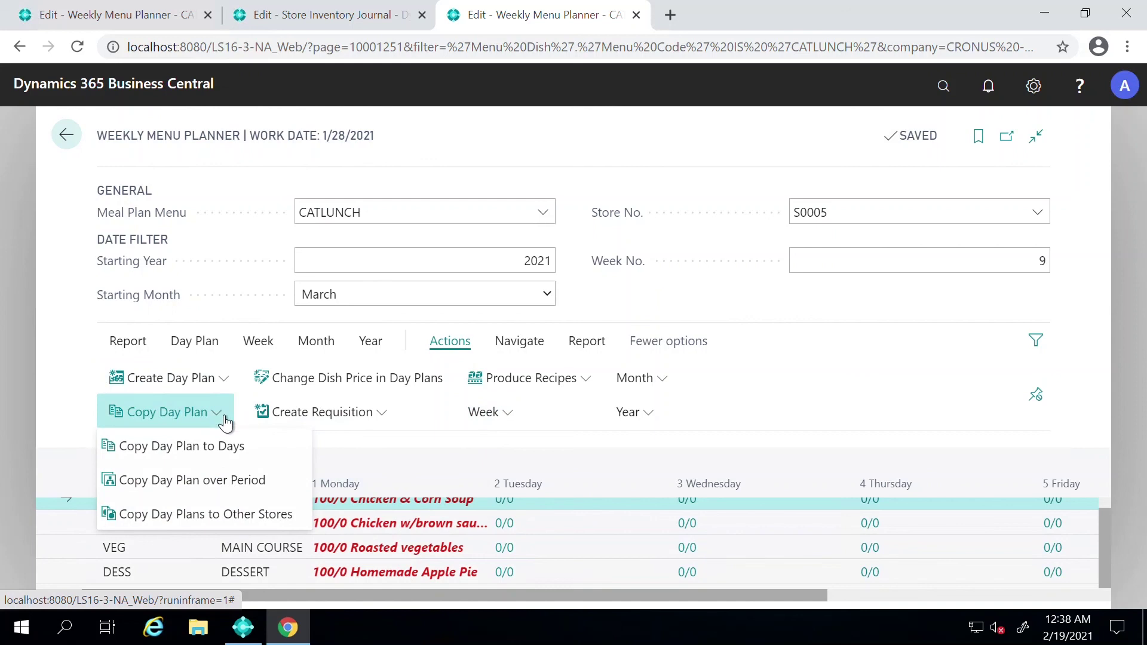
click(199, 485)
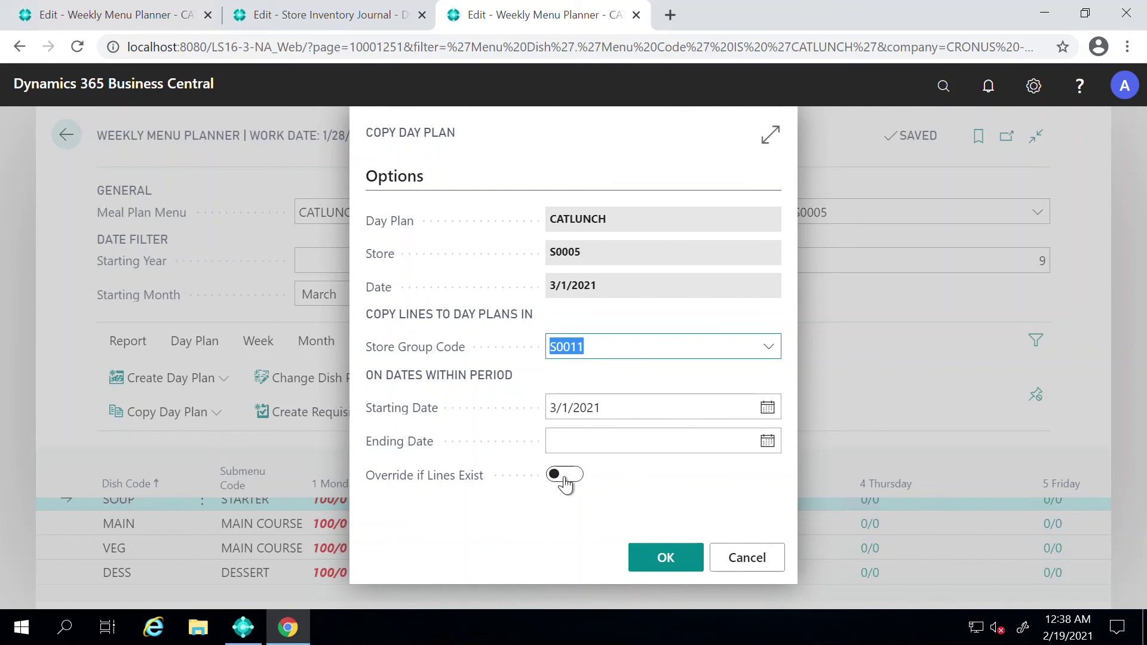
click(630, 440)
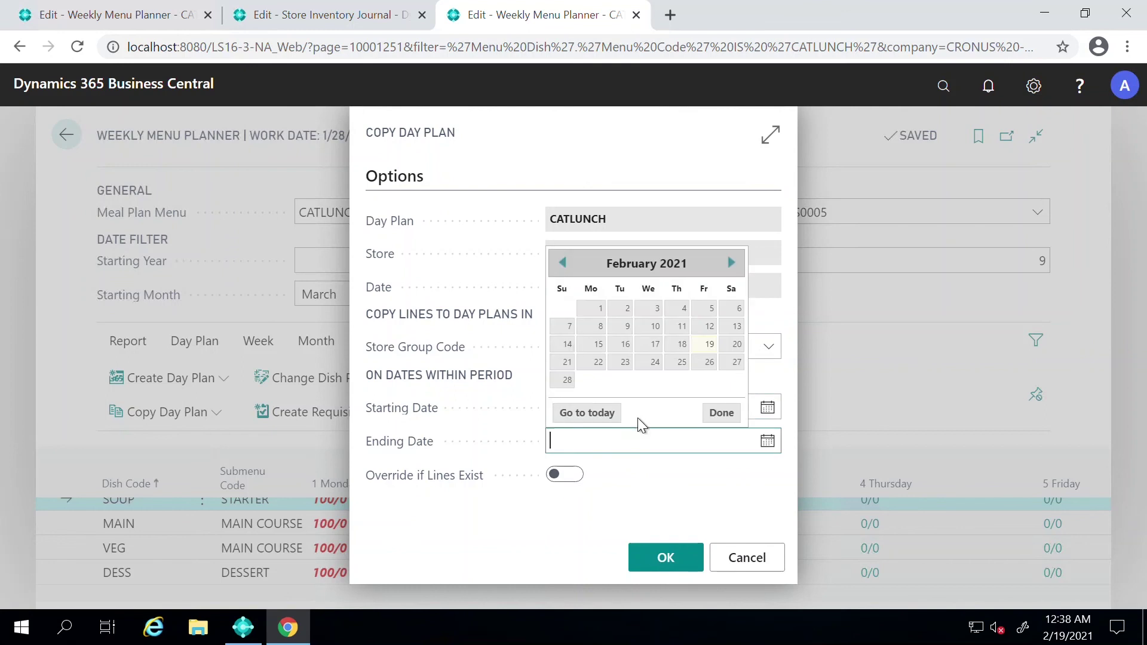
click(732, 264)
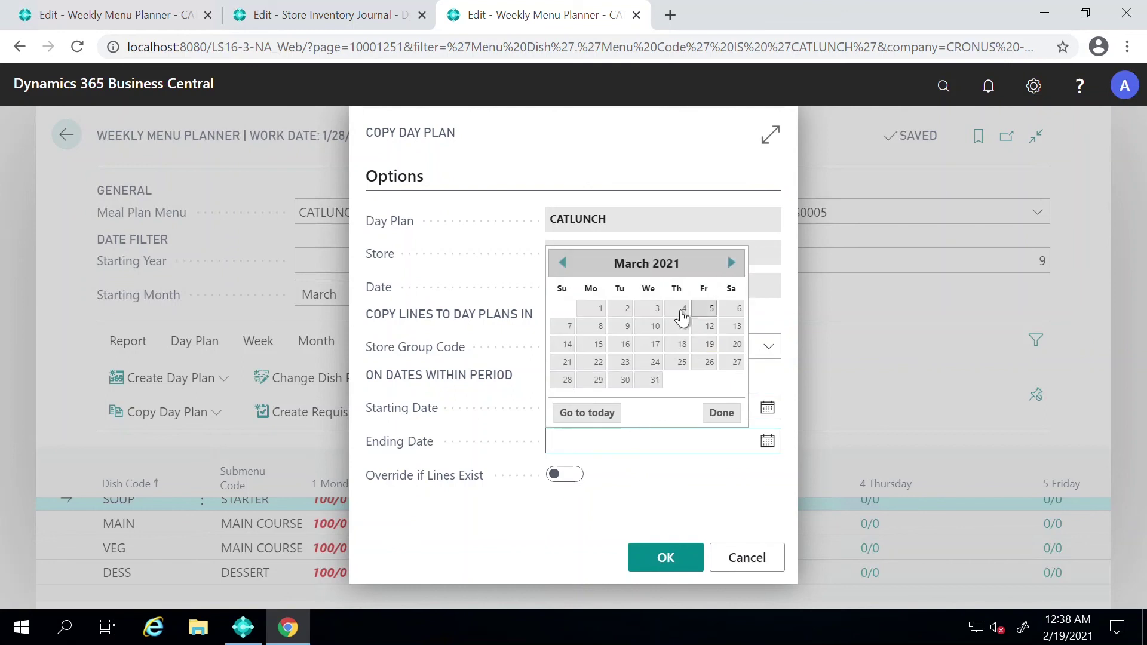
click(562, 331)
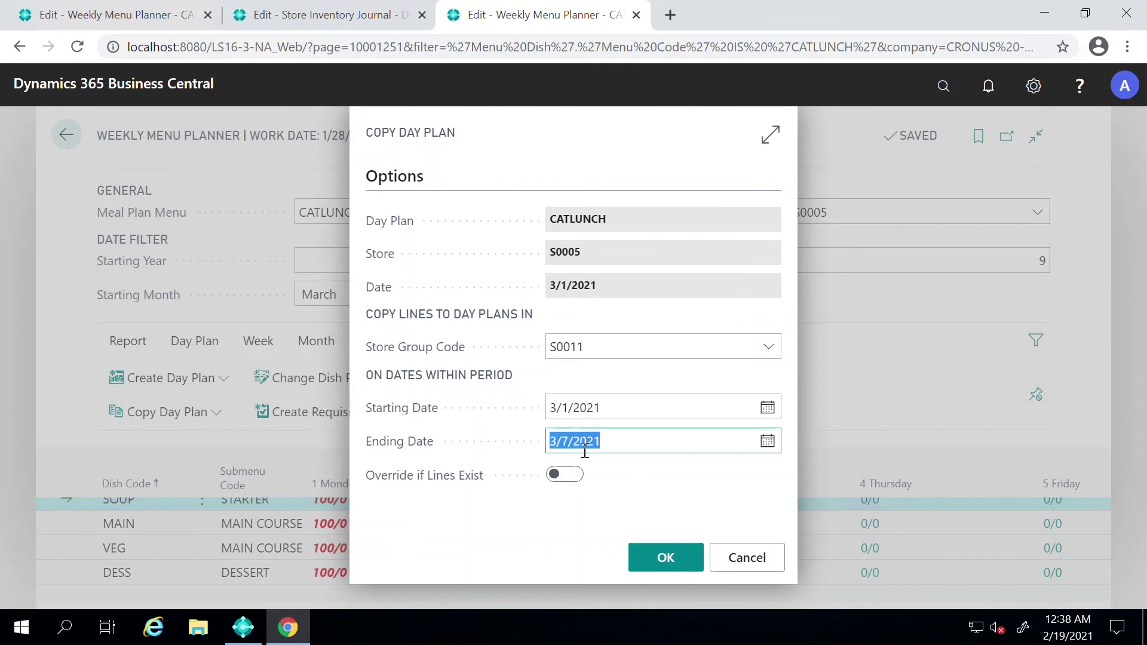
click(568, 478)
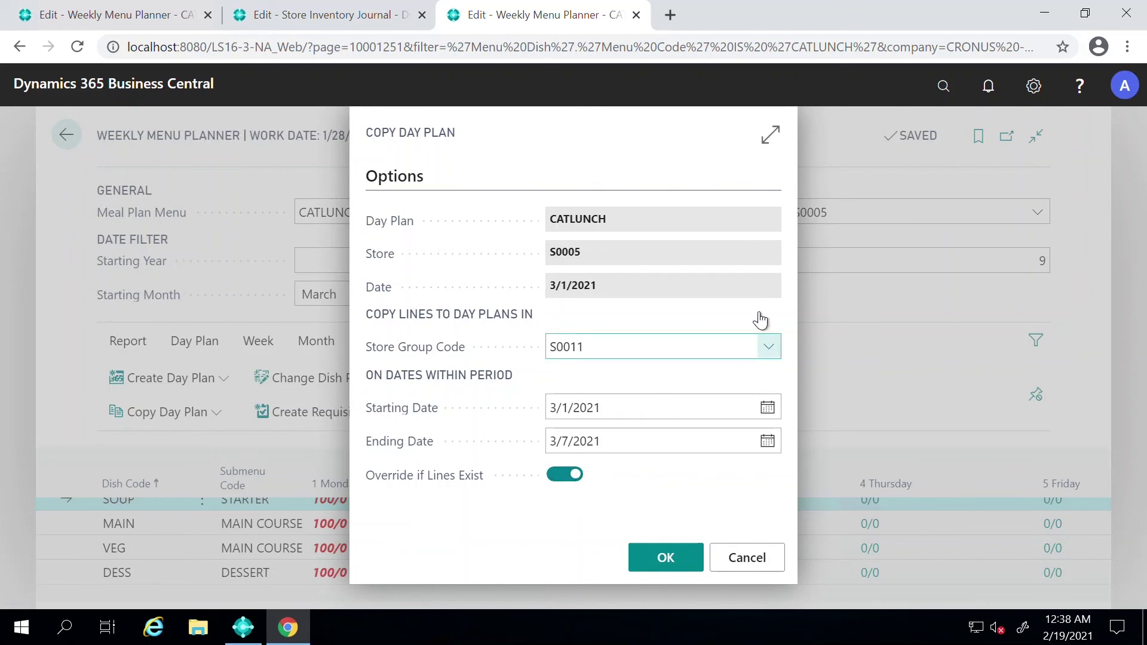
click(769, 350)
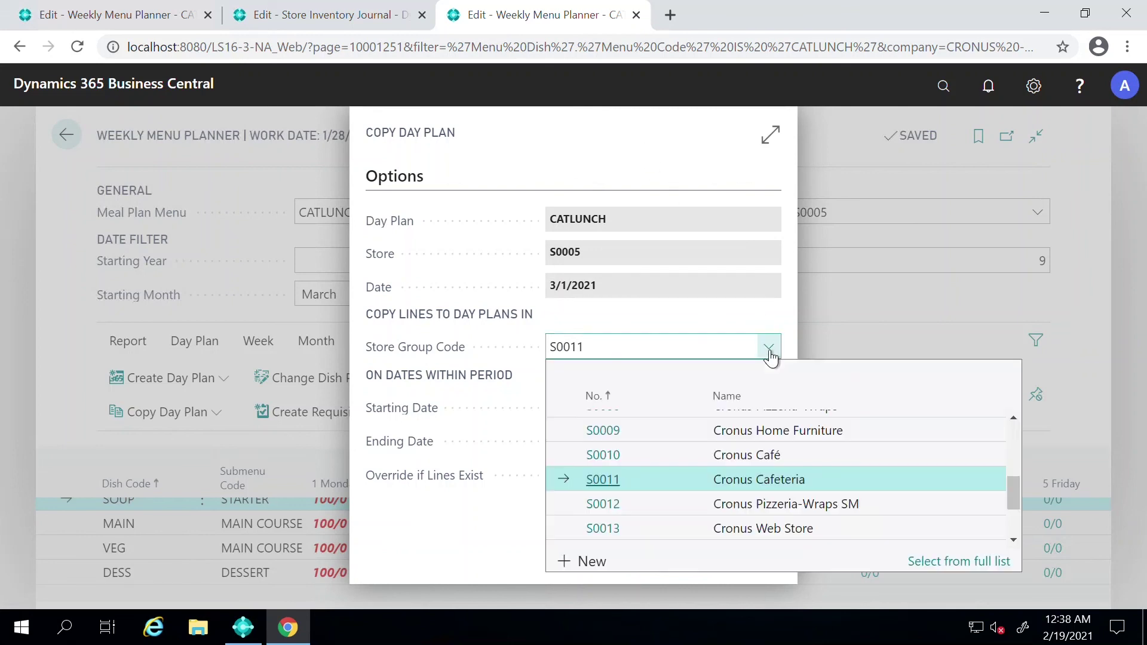
scroll(704, 504, up, 2)
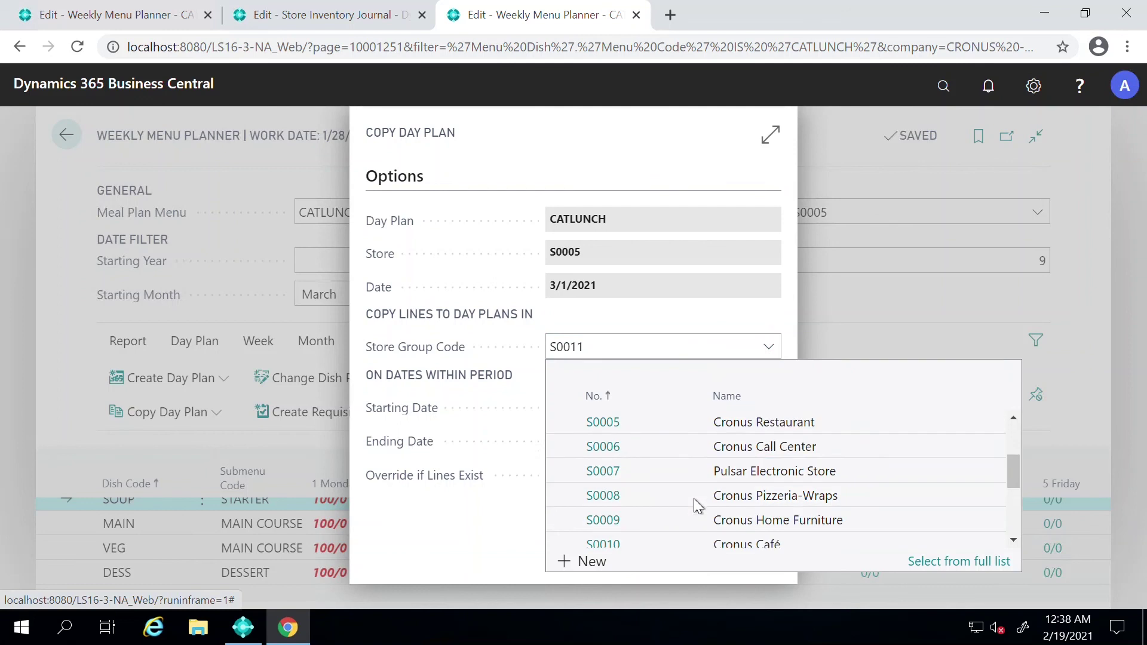
click(713, 429)
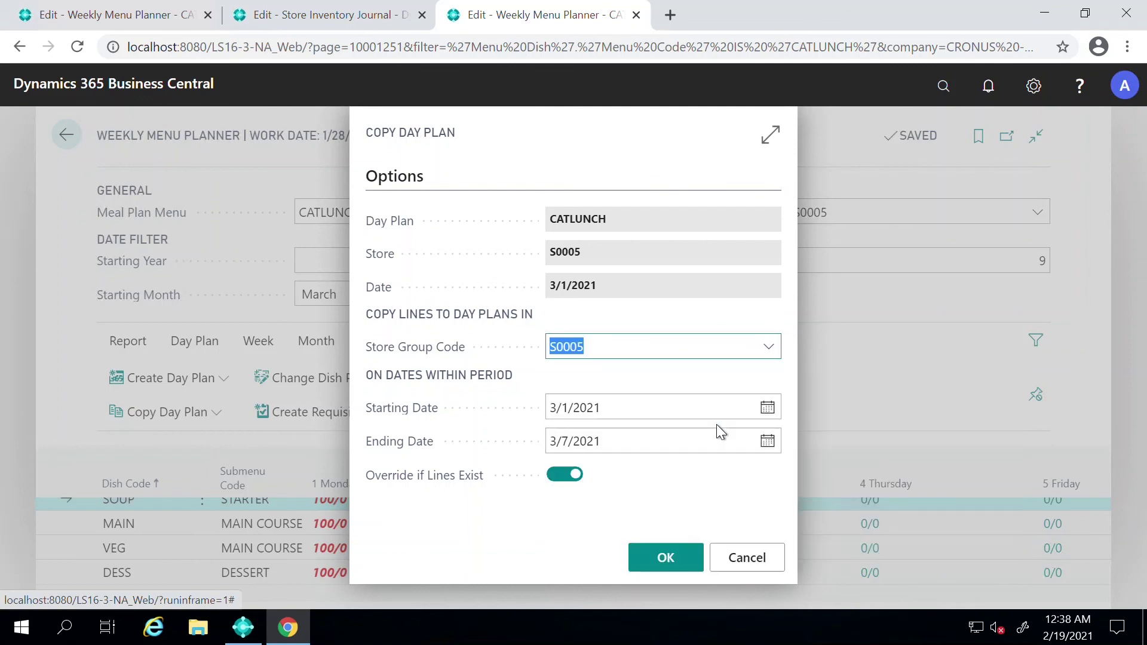
click(664, 561)
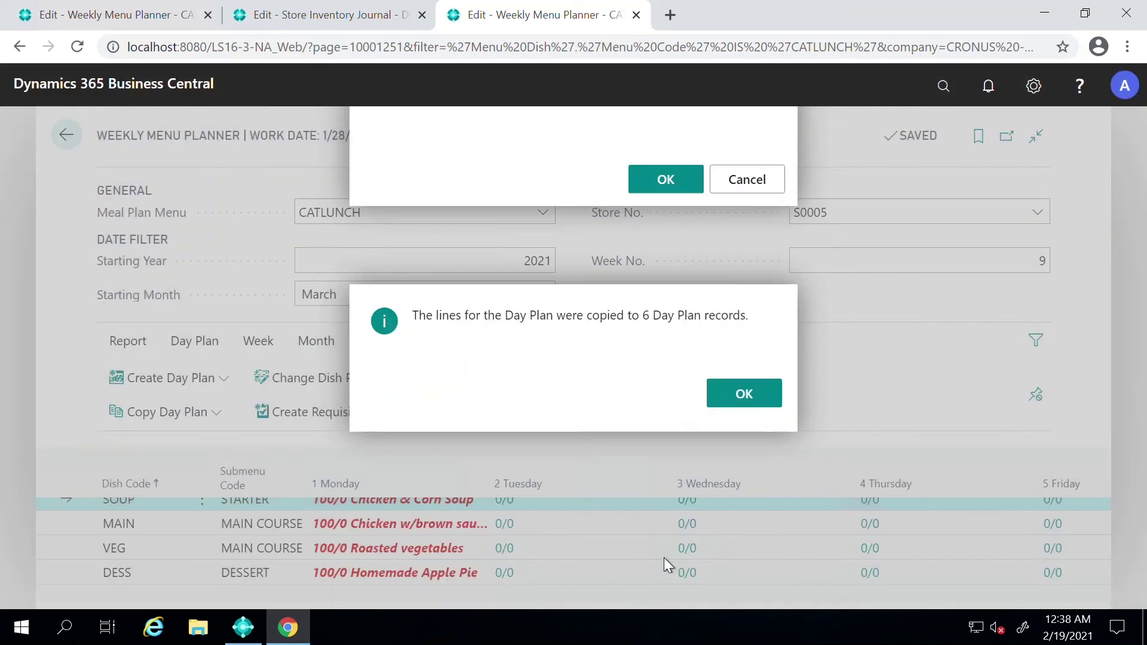
click(749, 394)
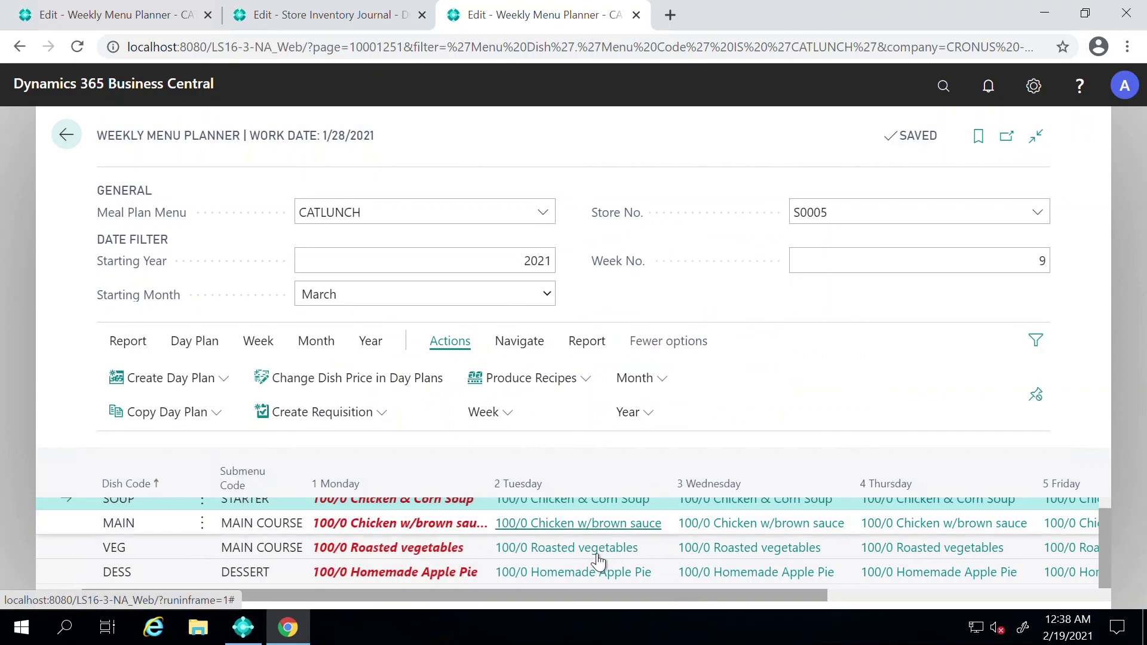
scroll(596, 560, up, 1)
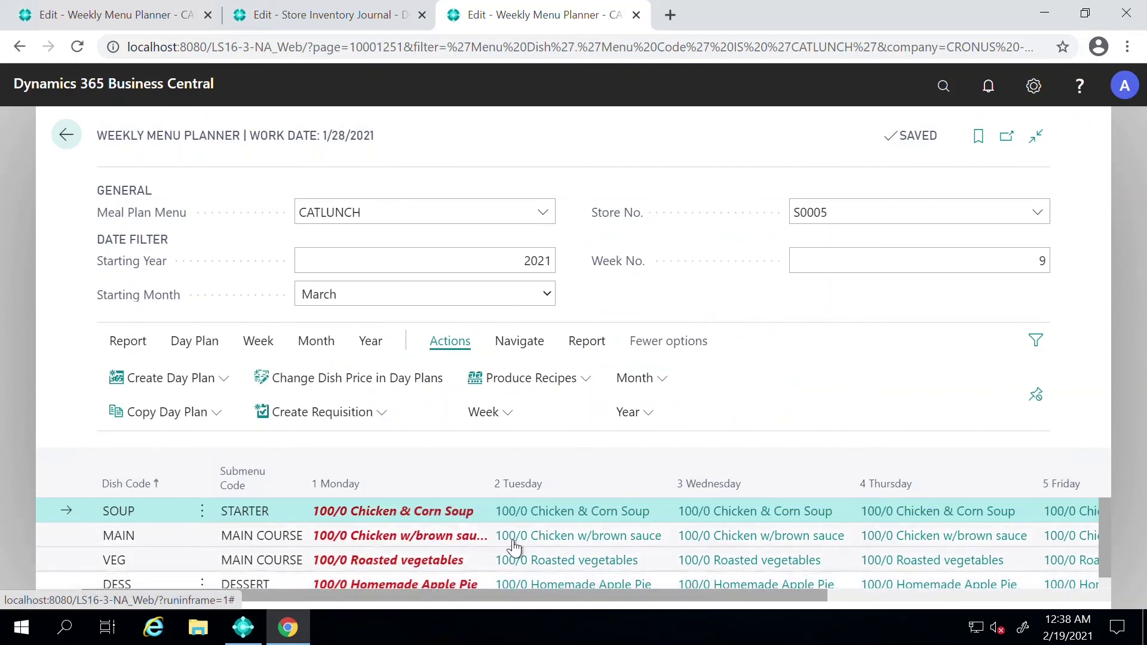
drag(560, 593, 366, 590)
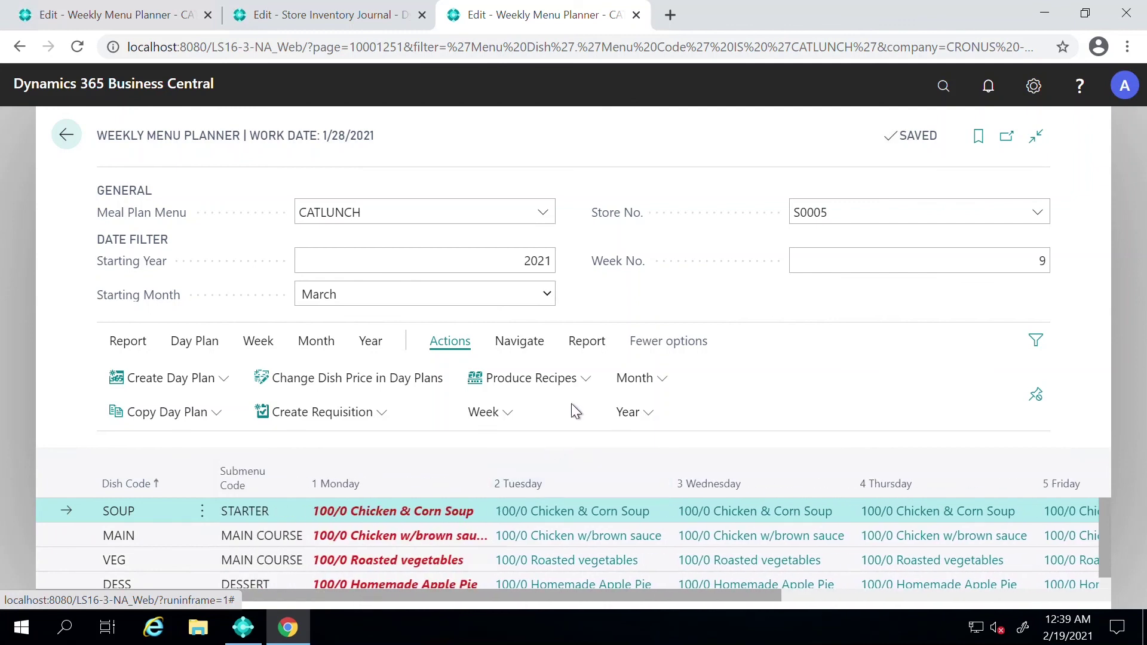
click(574, 382)
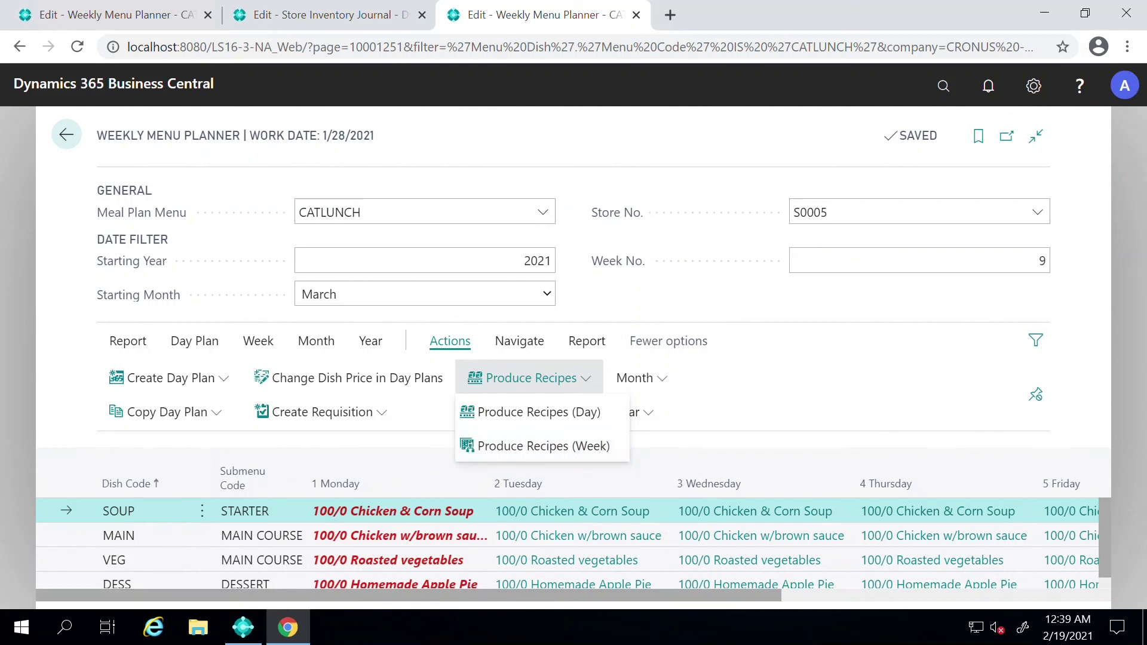
click(833, 331)
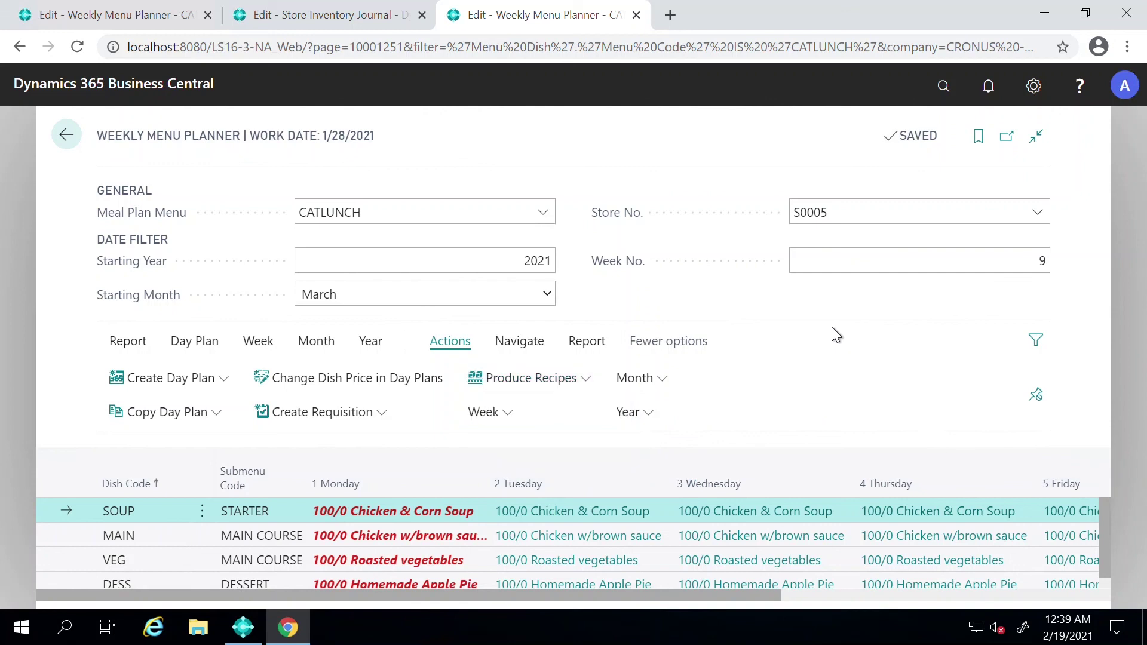